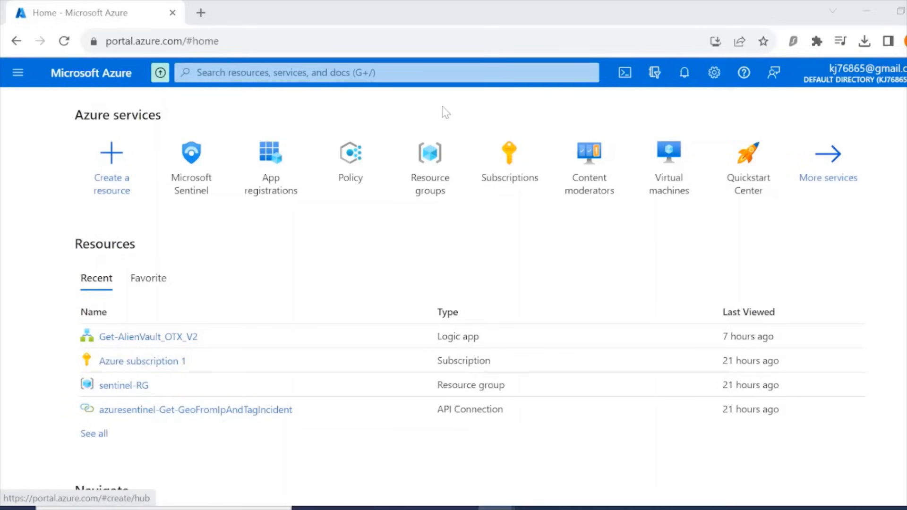
Step: Open the Analytics page of sentinel-workspace in Microsoft Sentinel
left_click(425, 73)
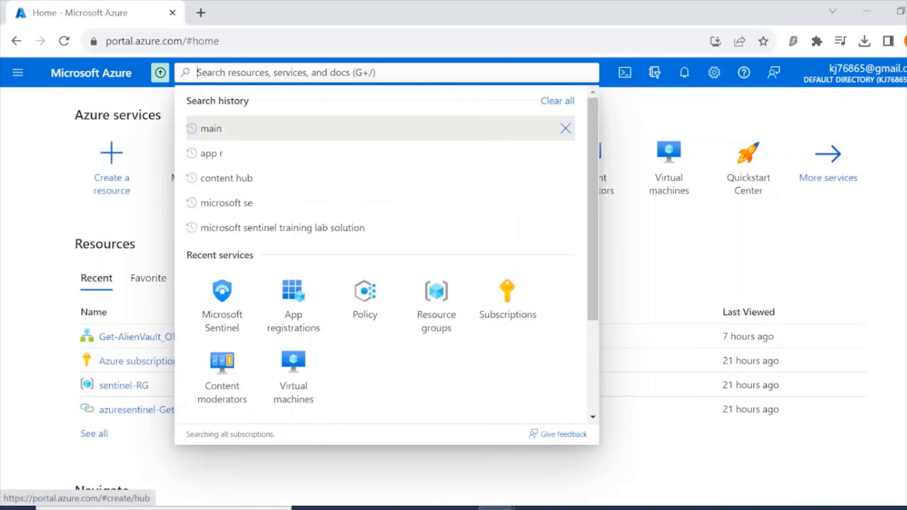
left_click(237, 285)
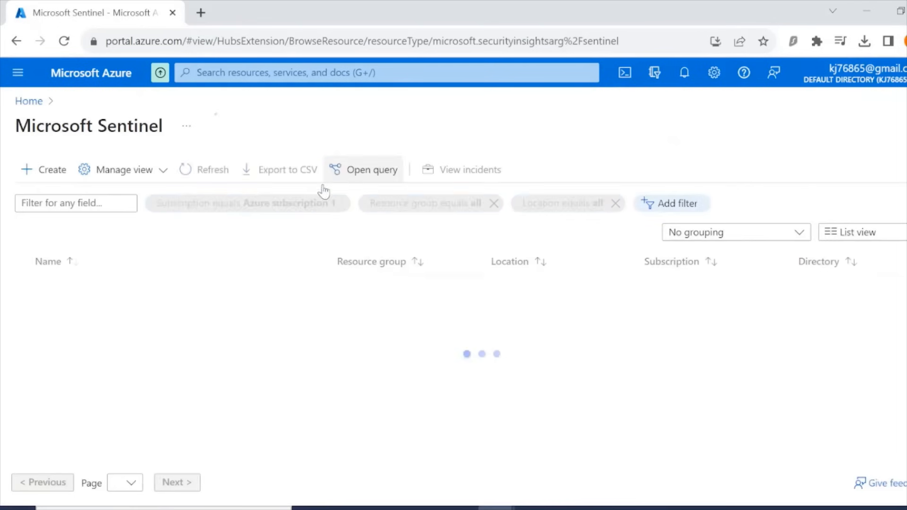
left_click(131, 288)
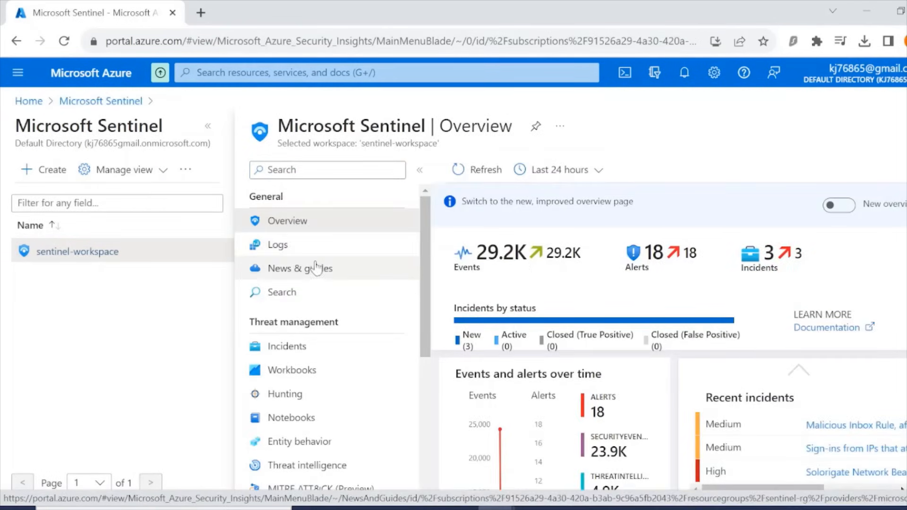
scroll(320, 267, "down", 5)
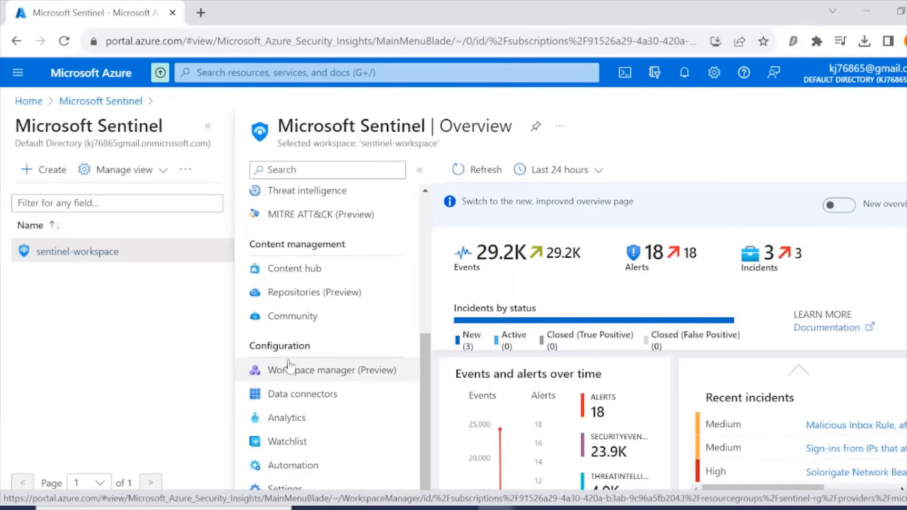
left_click(293, 428)
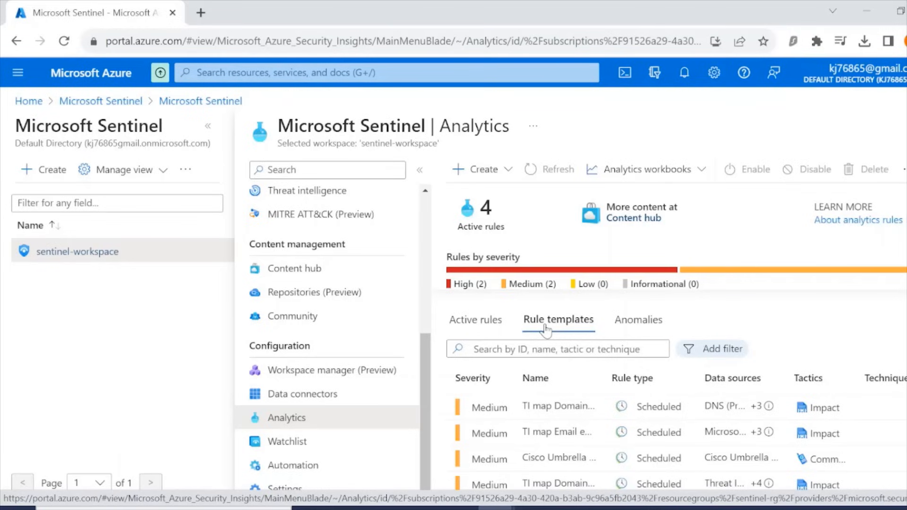
Step: Filter the analytics rule templates by the data source Security Events via Legacy Agent
scroll(566, 410, "down", 5)
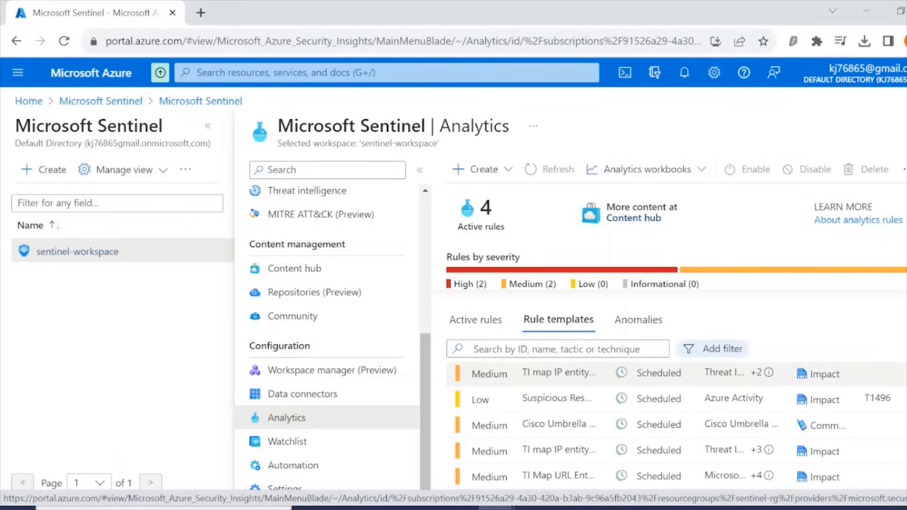
scroll(661, 411, "down", 12)
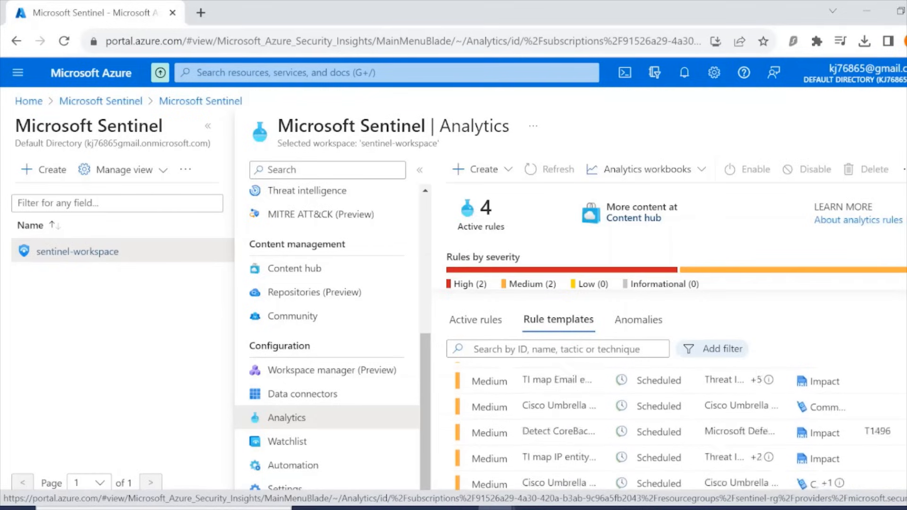
scroll(566, 411, "up", 3)
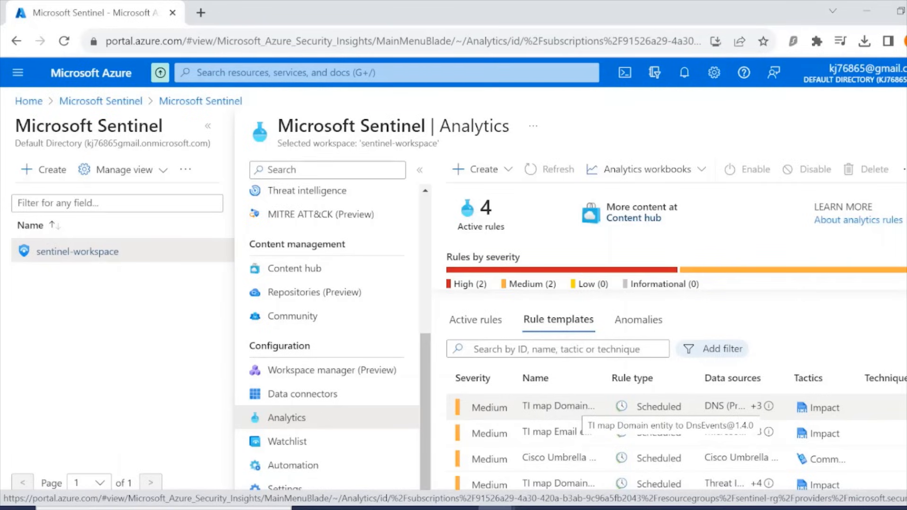
left_click(714, 352)
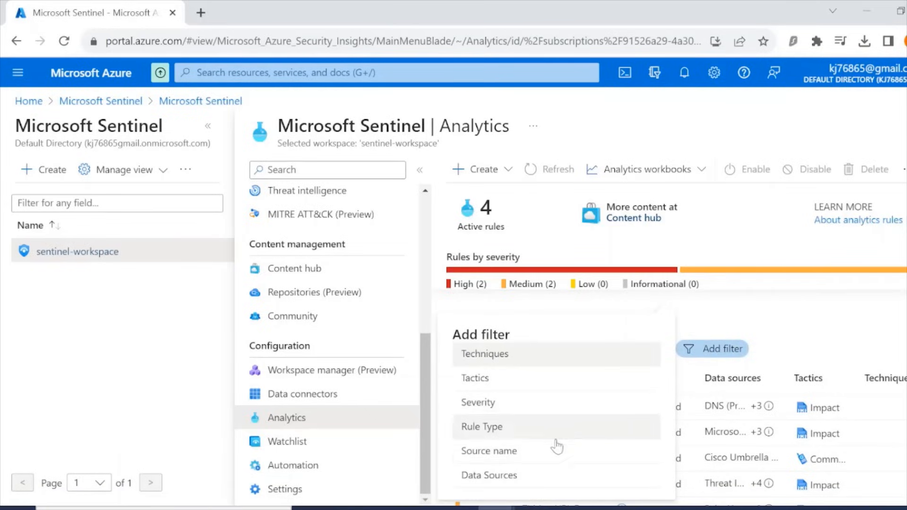
left_click(561, 474)
left_click(559, 458)
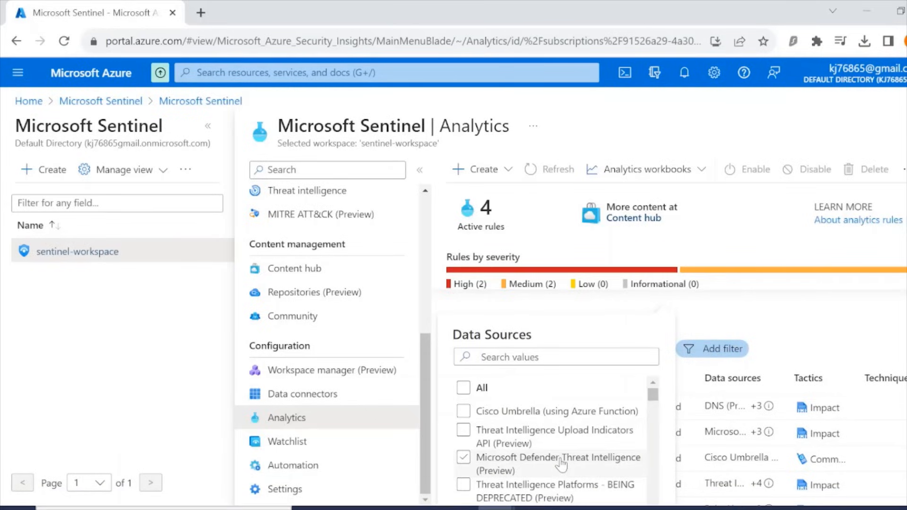
left_click(560, 465)
left_click(544, 358)
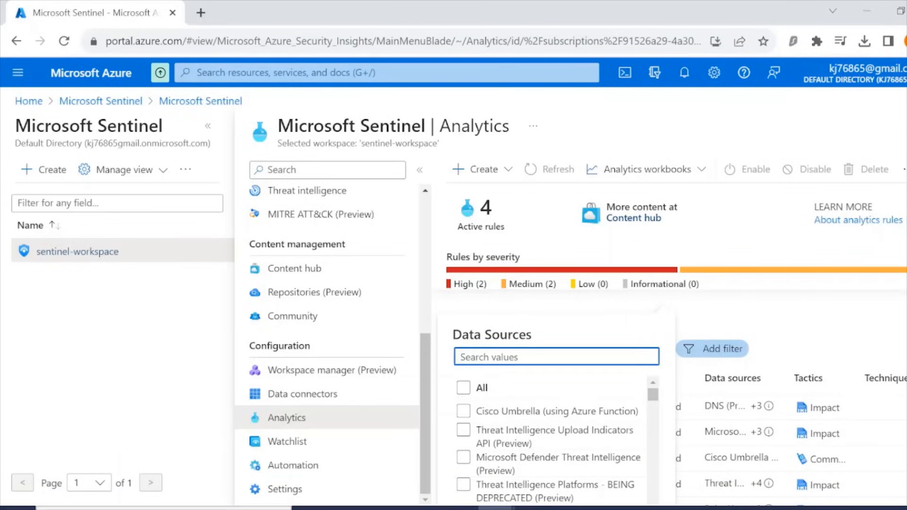
type("security e")
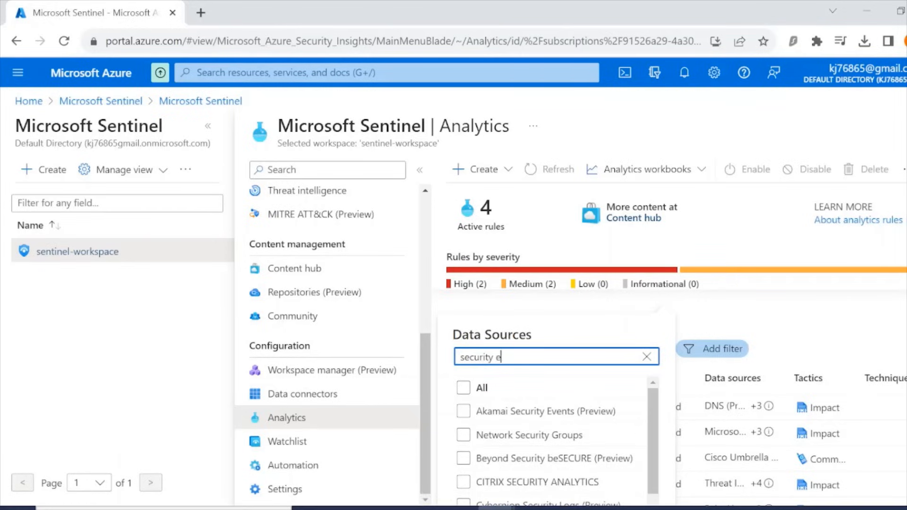
type("vent")
key("BackSpace")
key("BackSpace")
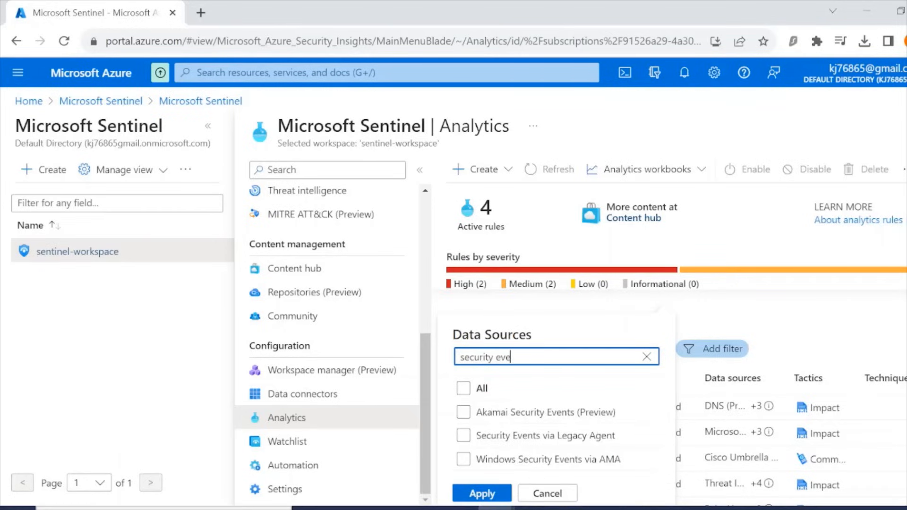
left_click(609, 435)
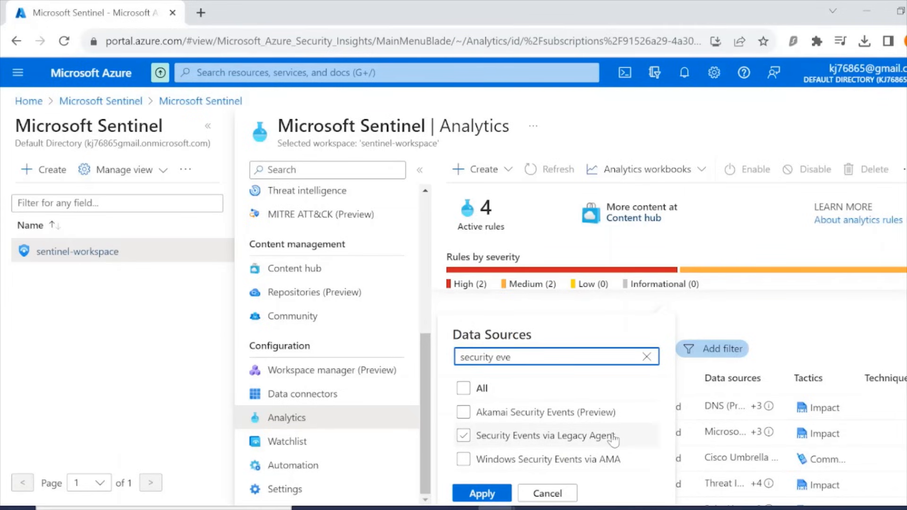
left_click(489, 502)
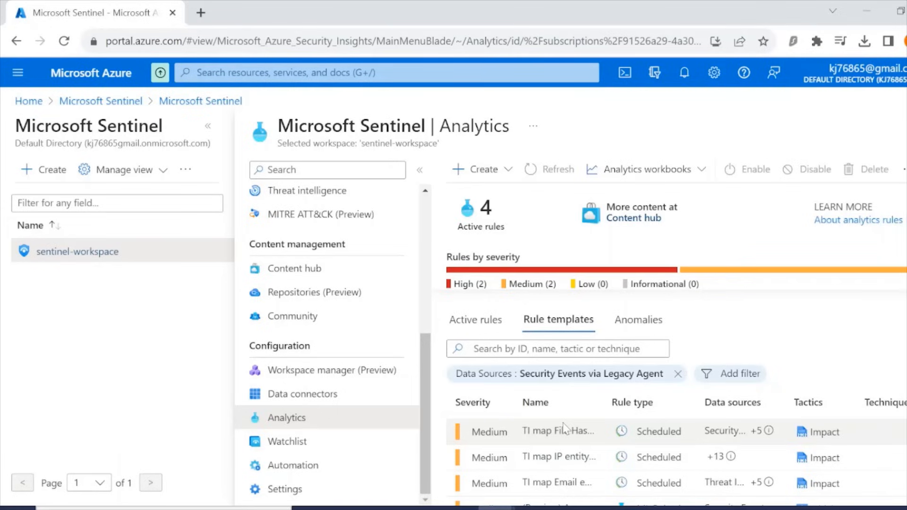
Step: Examine the data sources, tactics, techniques and source names of the filtered rule templates
scroll(585, 359, "down", 1)
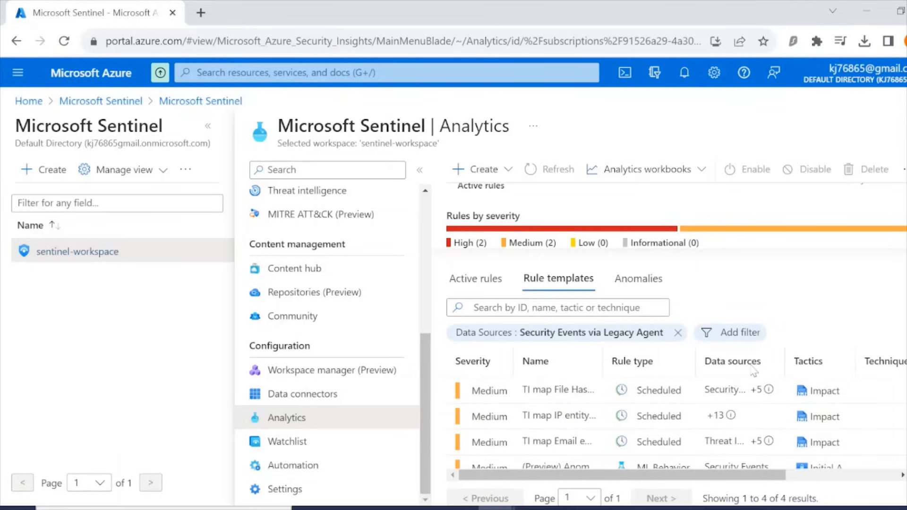
mouse_move(767, 393)
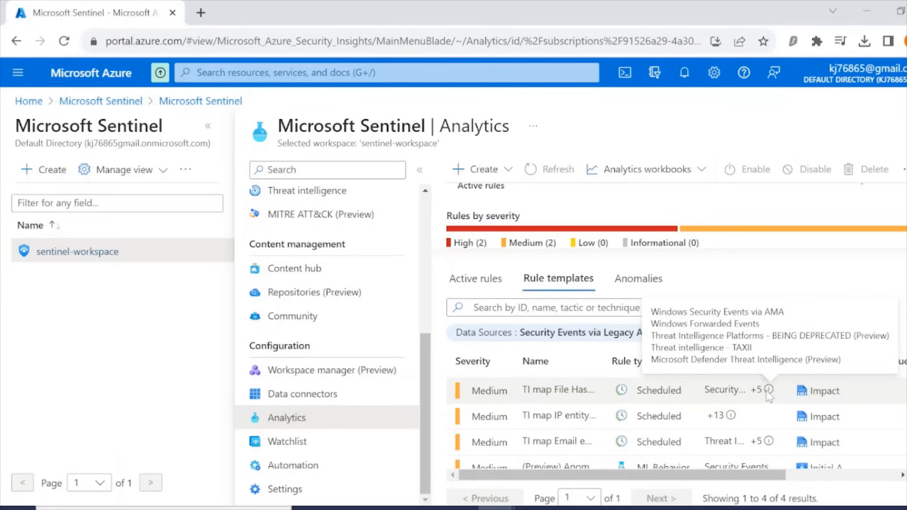
mouse_move(730, 416)
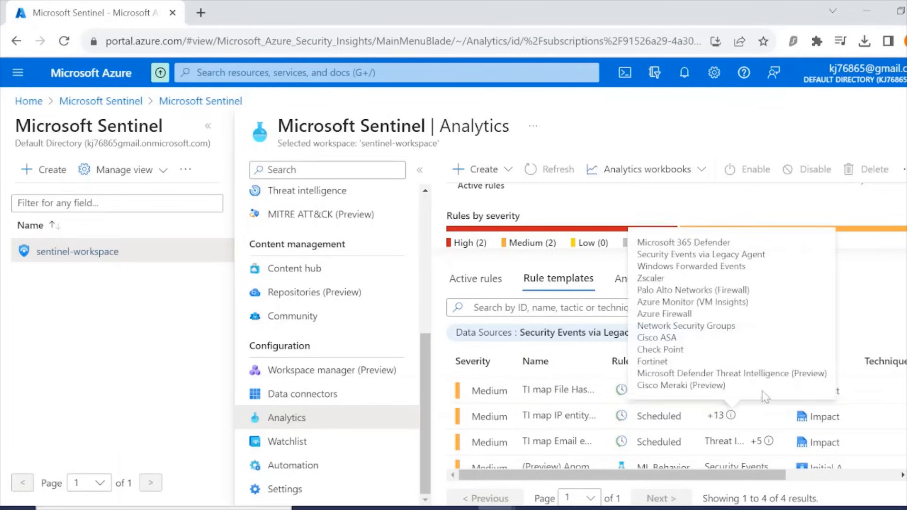
left_click_drag(705, 476, 820, 494)
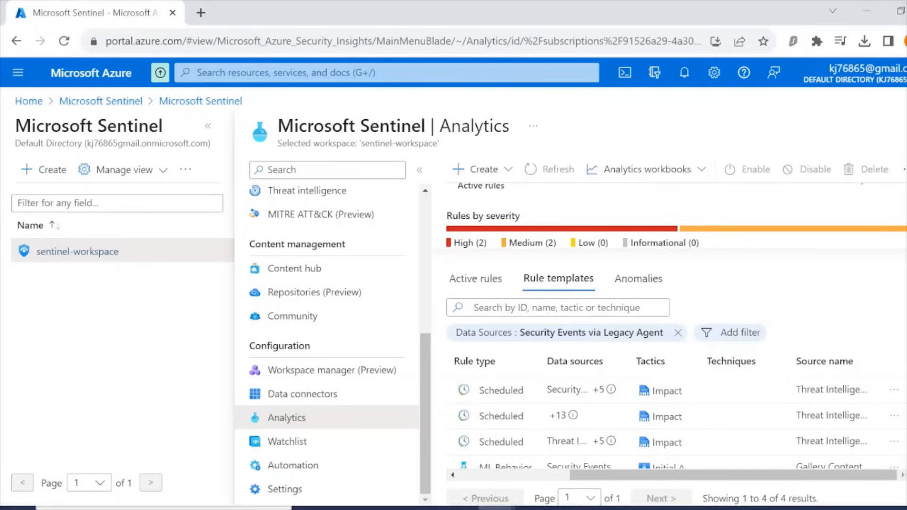
Step: Start a new scheduled query rule and review its general details, including severity, tactics and techniques, and status
left_click(482, 169)
left_click(494, 197)
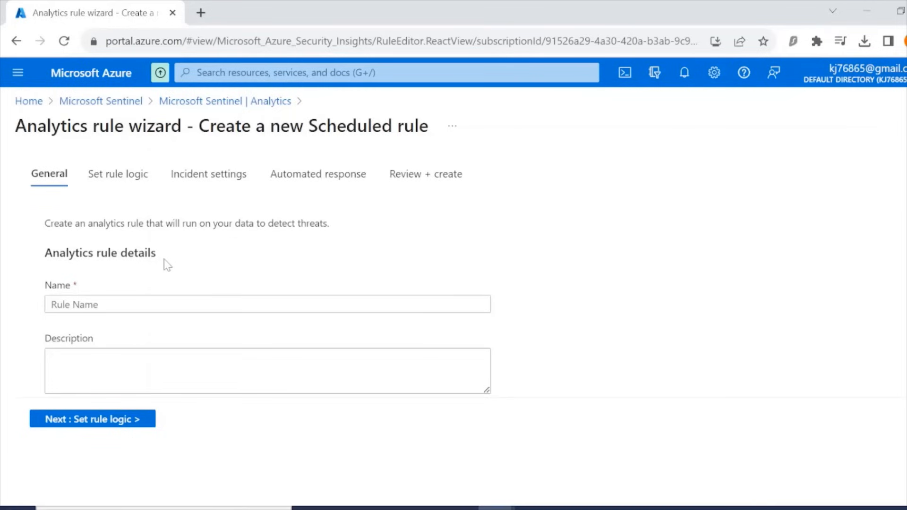
scroll(163, 262, "down", 3)
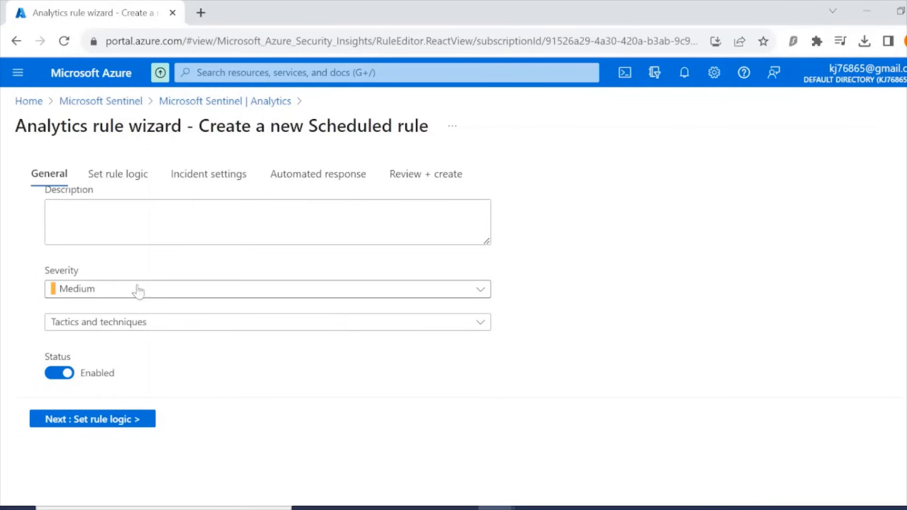
left_click(157, 322)
left_click(157, 319)
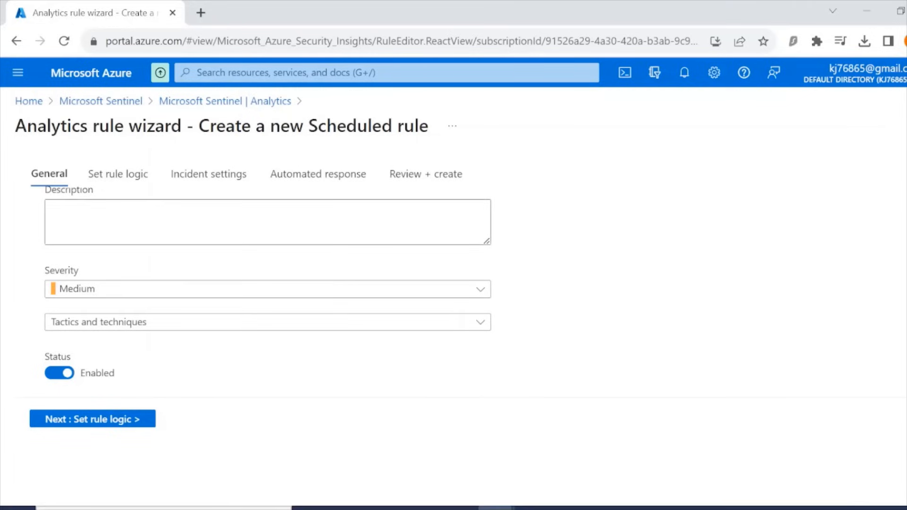
Step: Review the scheduled rule's logic settings, covering the rule query, alert enhancement and query scheduling
left_click(127, 179)
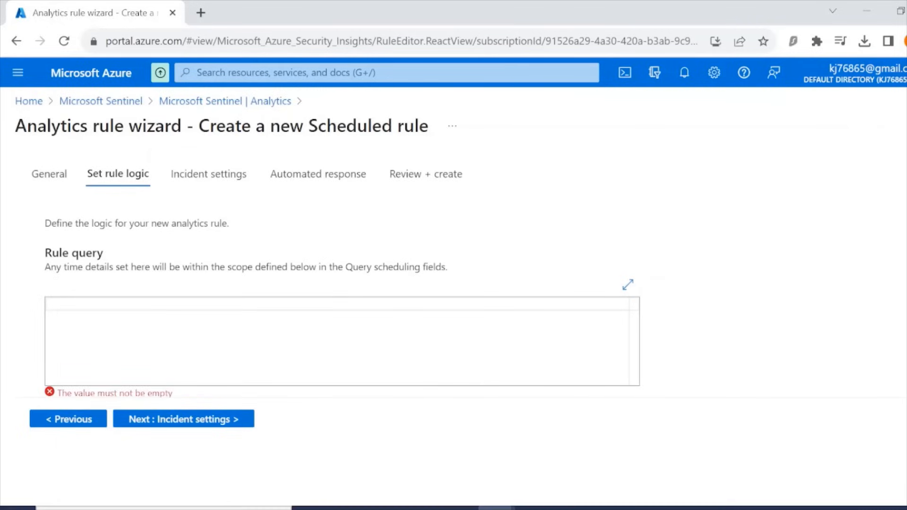
scroll(116, 307, "down", 5)
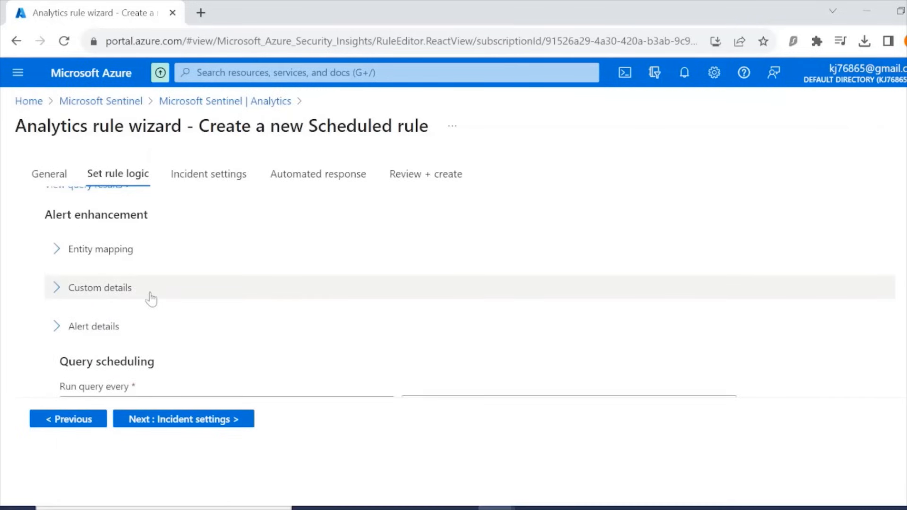
scroll(152, 299, "up", 2)
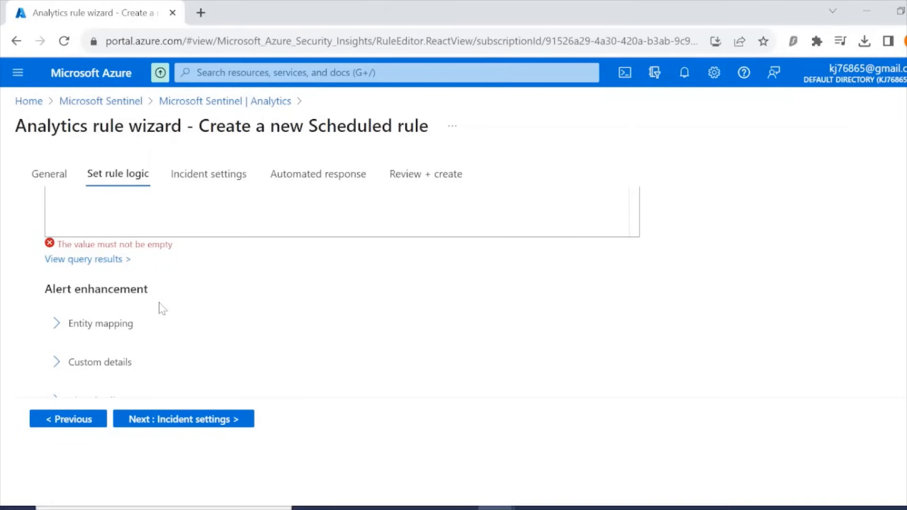
scroll(161, 308, "up", 3)
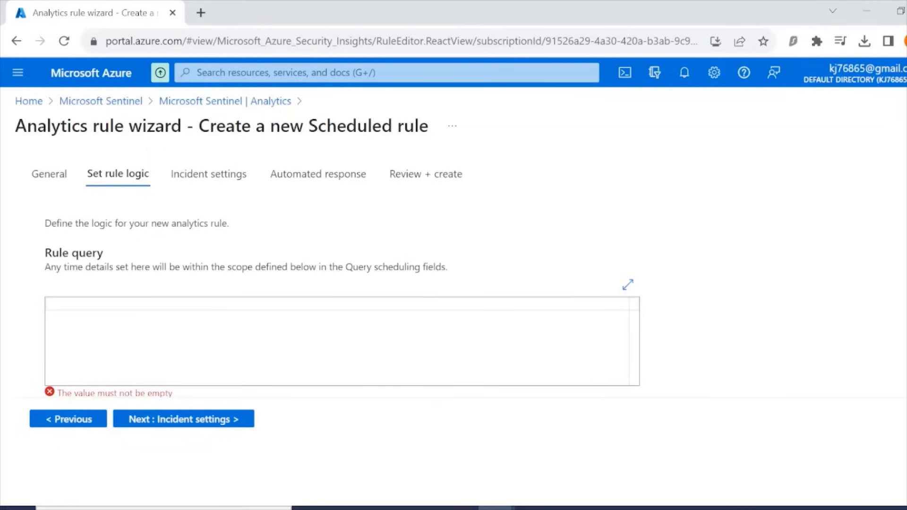
Step: Review the scheduled rule's incident settings and automated response, and return to Analytics without creating the rule
left_click(206, 175)
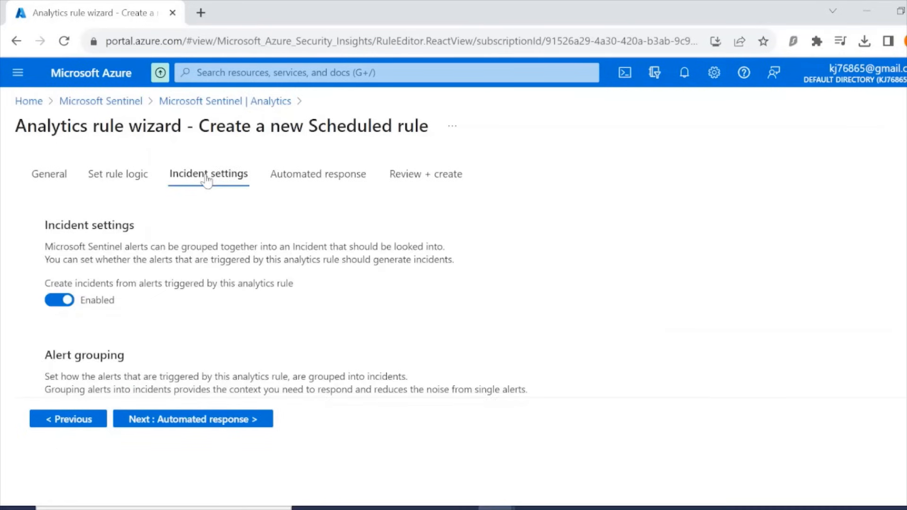
left_click(318, 176)
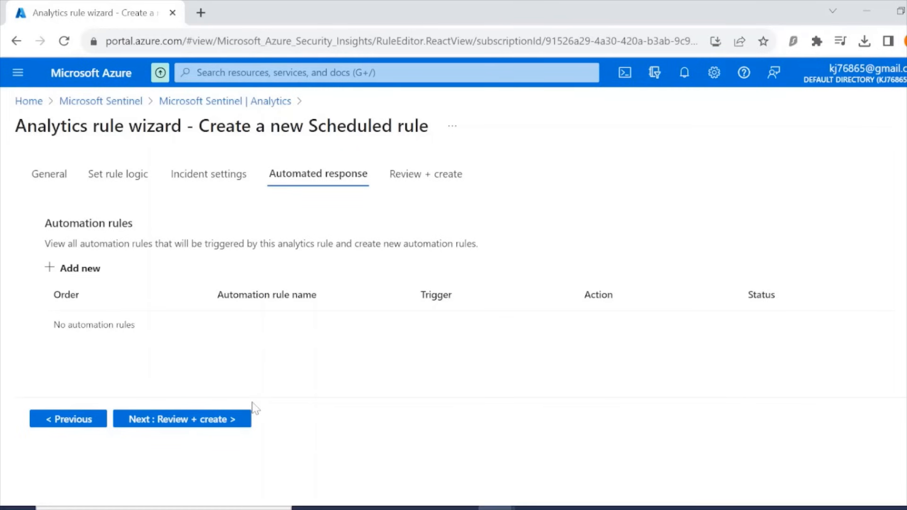
left_click(204, 103)
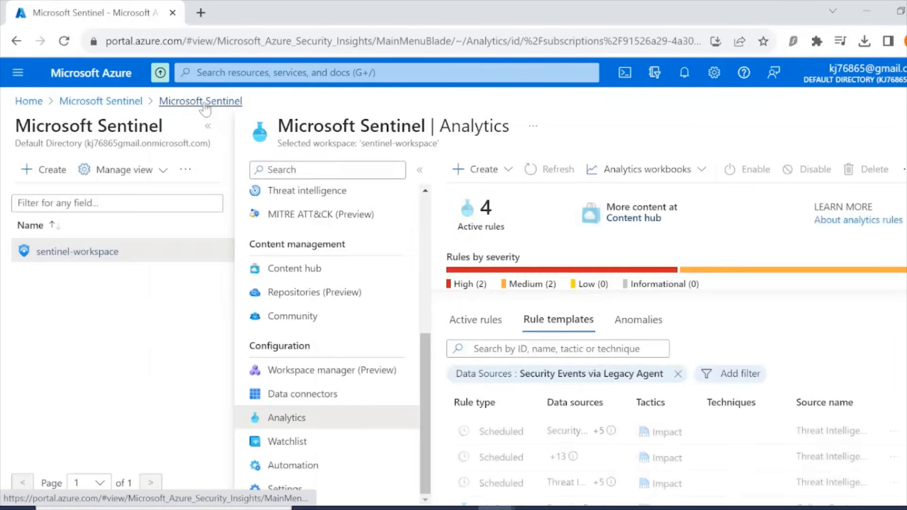
Step: Start a new Microsoft incident creation rule in the Analytics section of sentinel-workspace
scroll(293, 222, "up", 6)
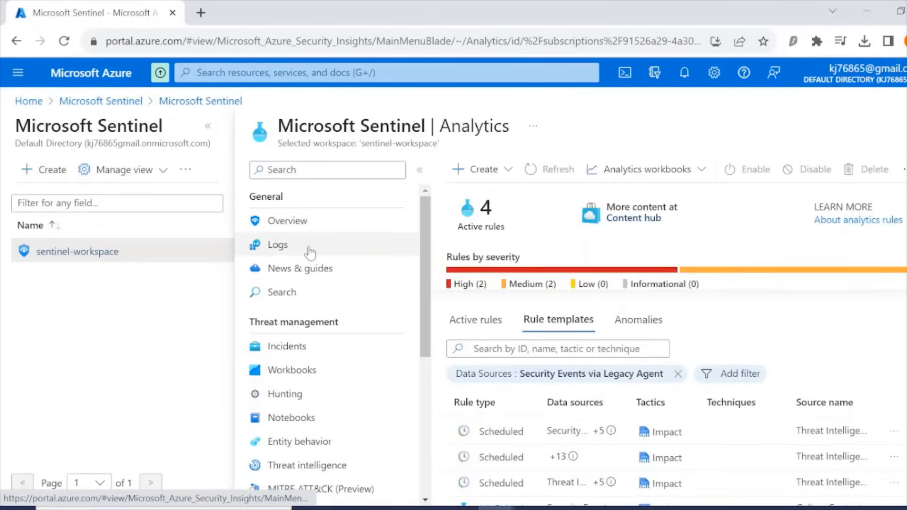
left_click(287, 221)
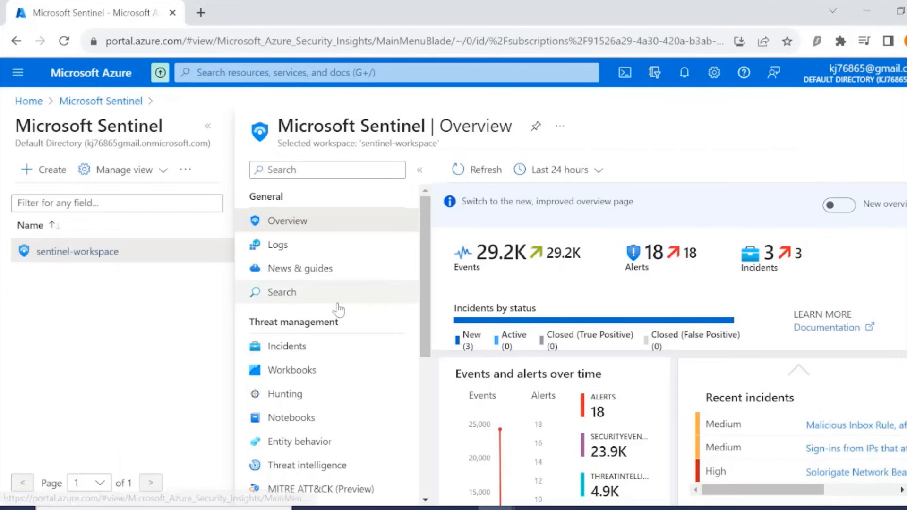
scroll(334, 305, "down", 5)
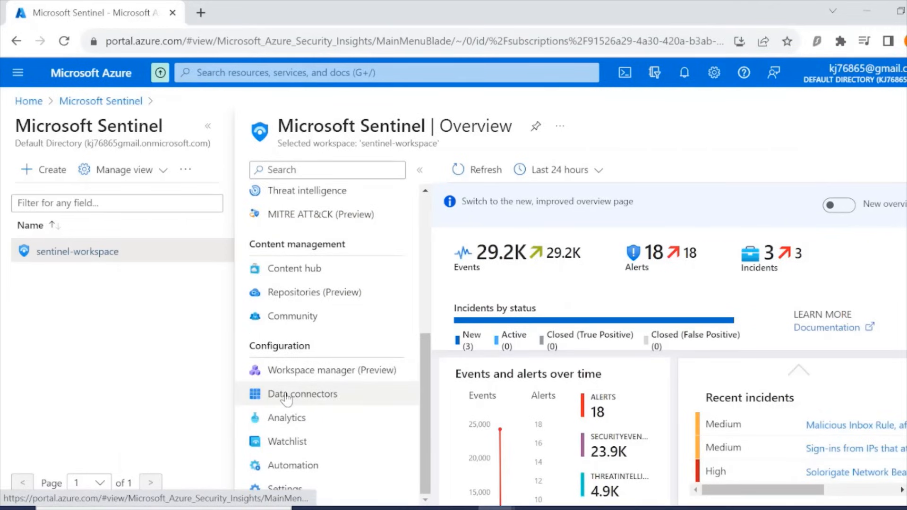
left_click(298, 425)
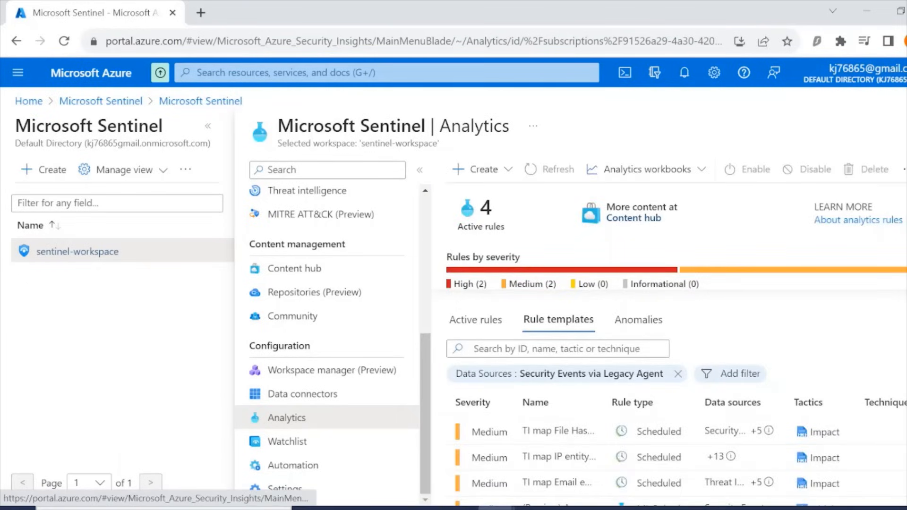
left_click(503, 181)
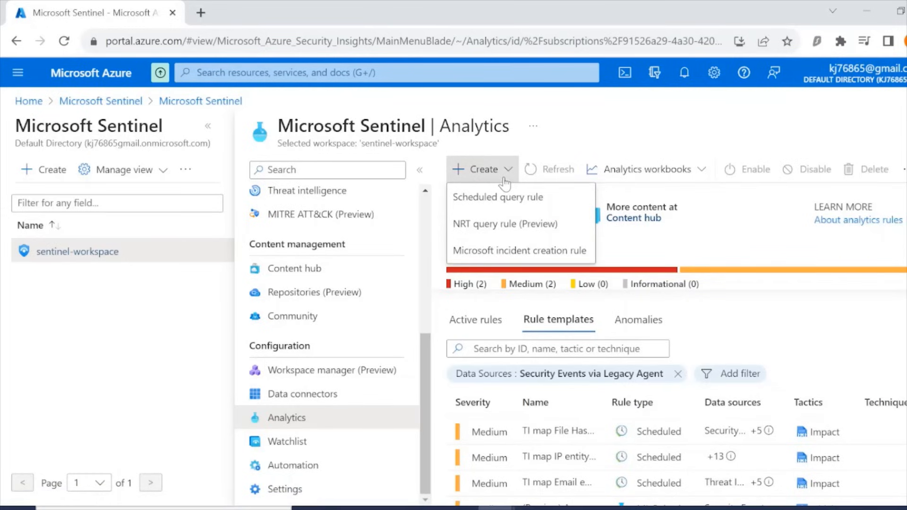
left_click(524, 250)
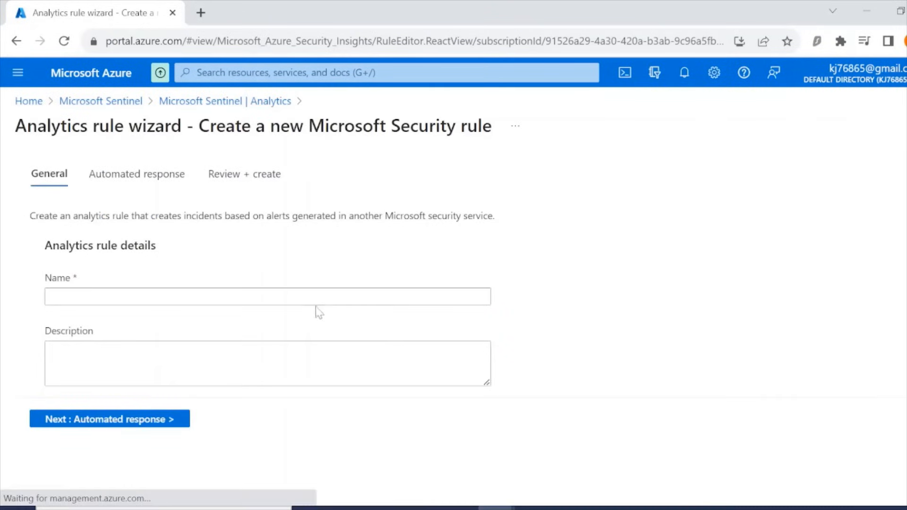
Step: Name the new Microsoft Security rule "Microsoft Defender only high and medium alerts"
left_click(157, 297)
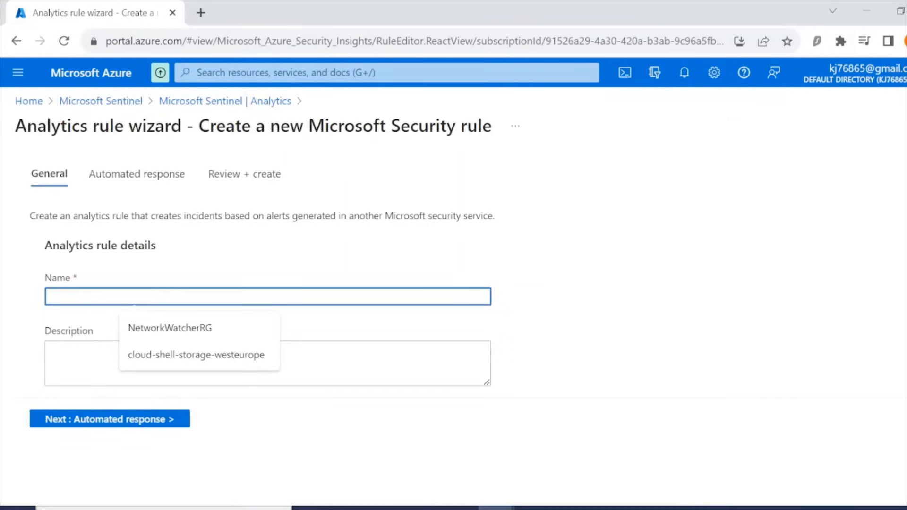
type("Az")
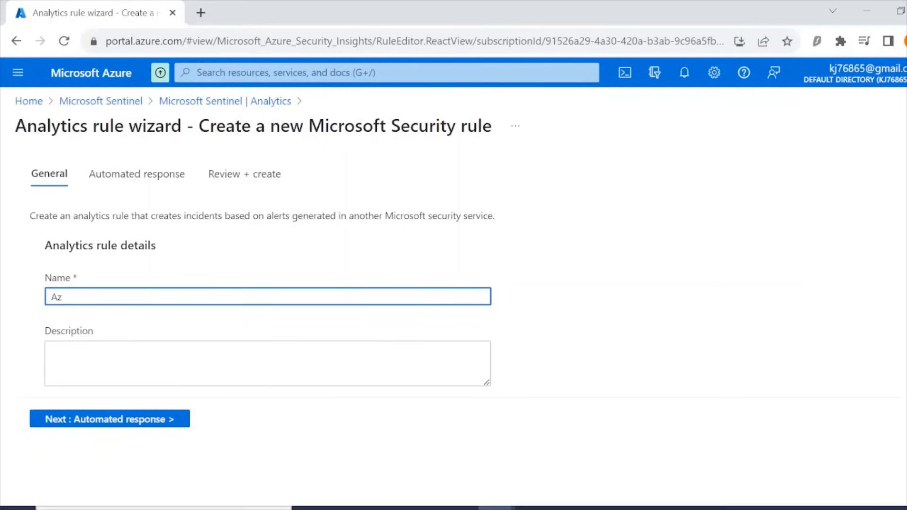
key("BackSpace")
key("BackSpace")
type("Microsoft Defne")
key("BackSpace")
key("BackSpace")
type("ender ")
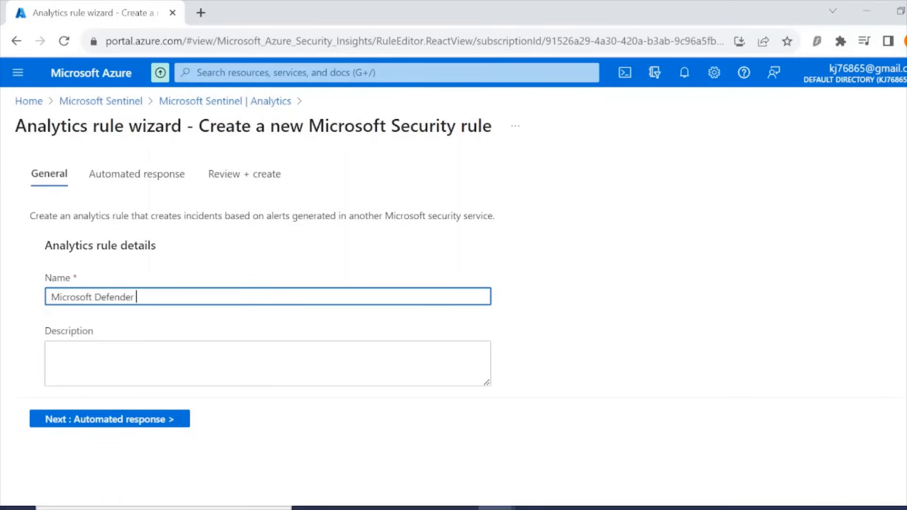
type("only high and med")
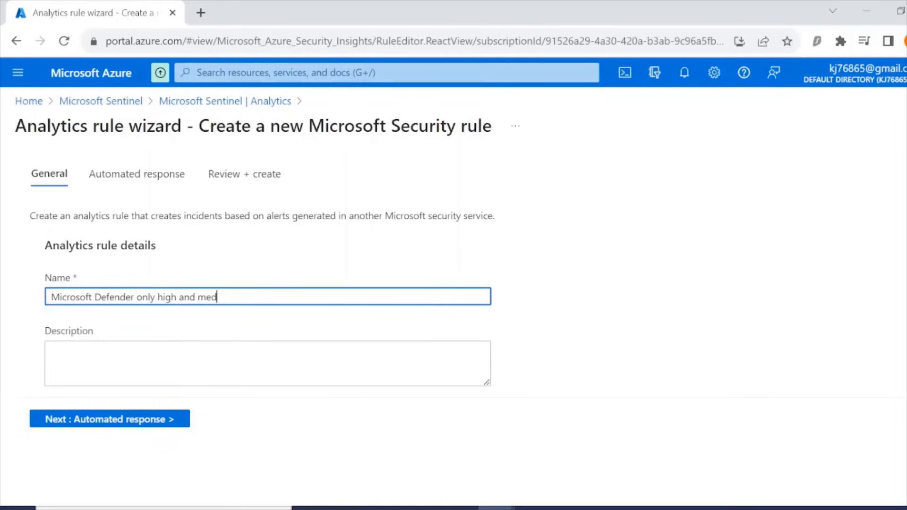
type("ium alerts")
Step: Set the rule's Microsoft security service to Microsoft Defender for Cloud
scroll(319, 300, "down", 3)
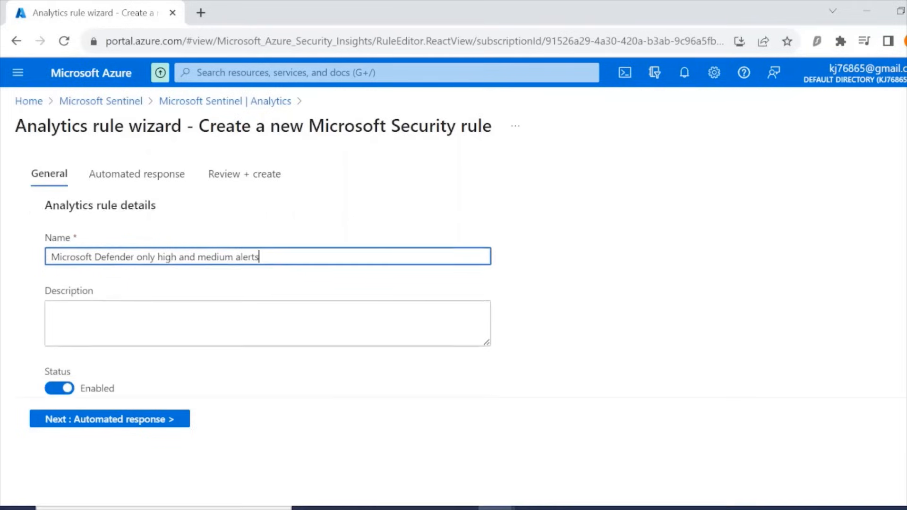
scroll(222, 273, "down", 2)
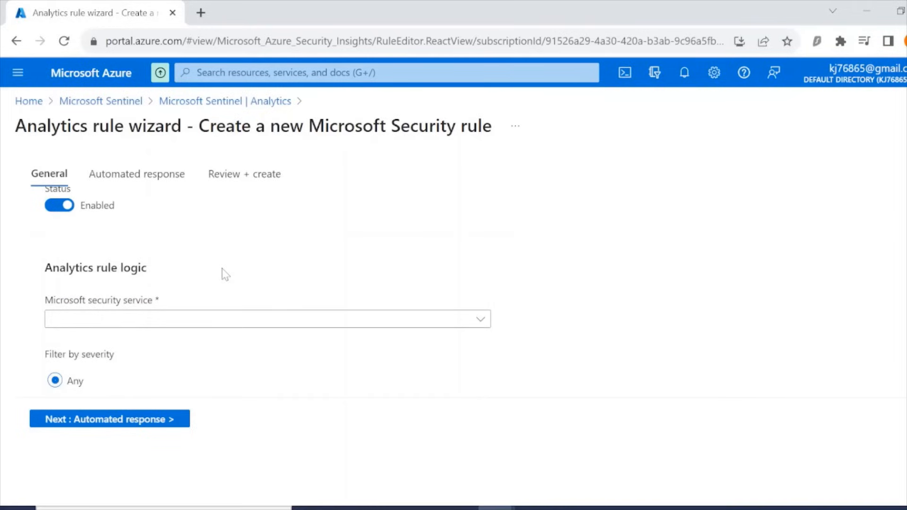
left_click(176, 317)
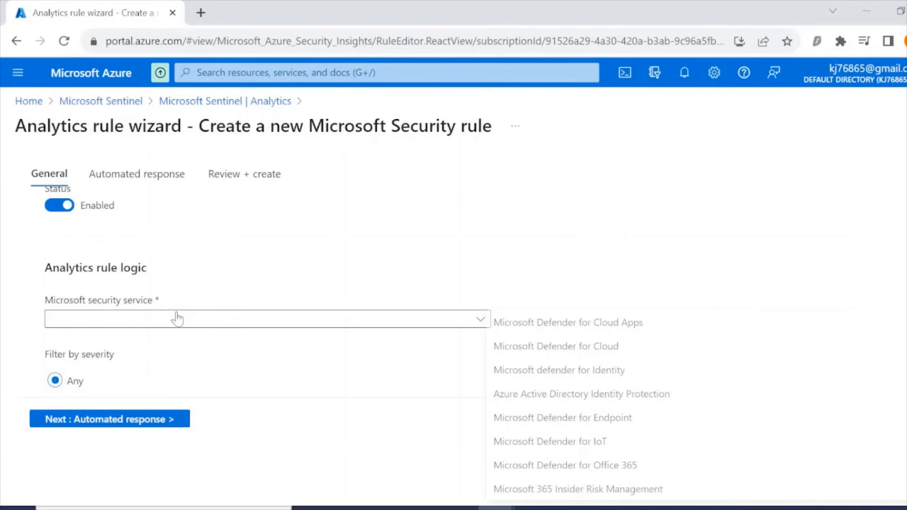
left_click(558, 349)
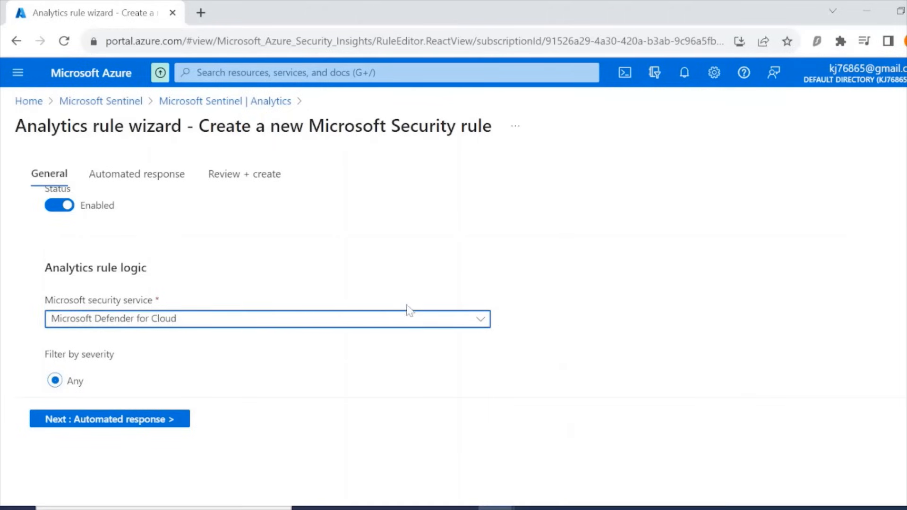
Step: Filter the rule's alerts by a custom severity of Medium and High
scroll(359, 326, "down", 3)
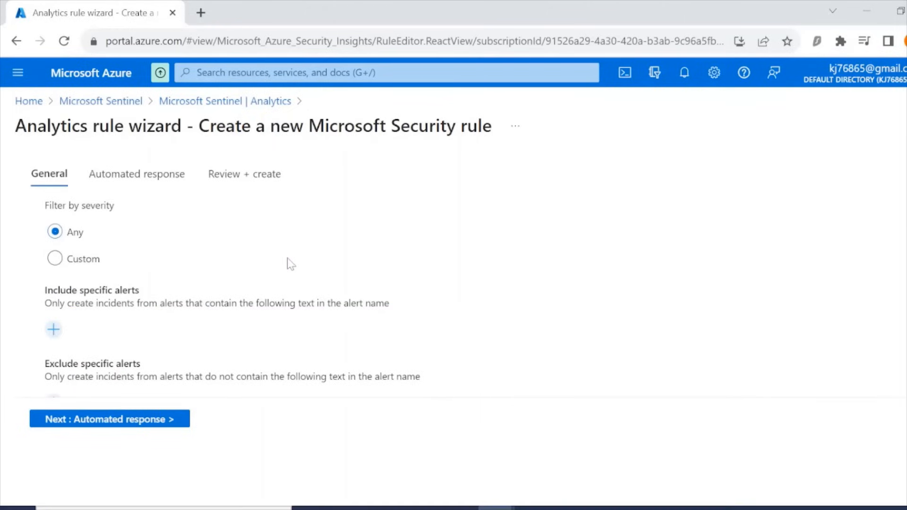
left_click(54, 258)
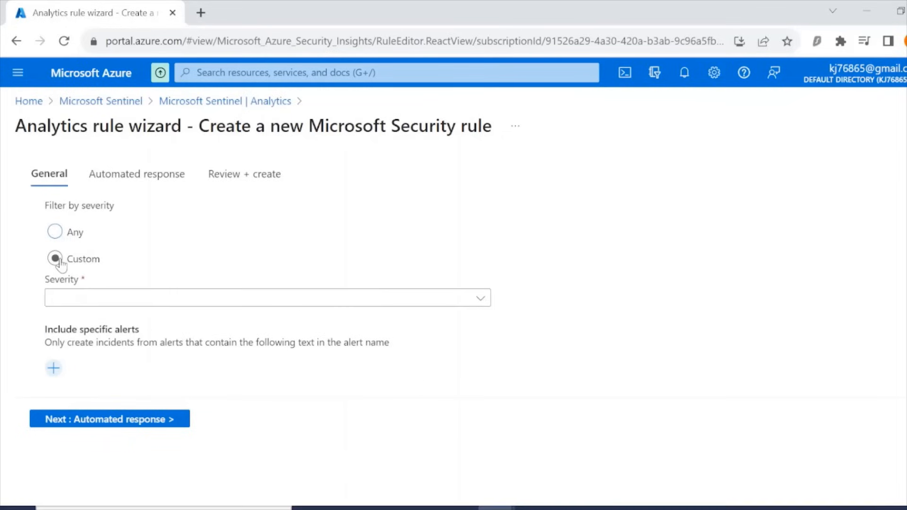
left_click(181, 298)
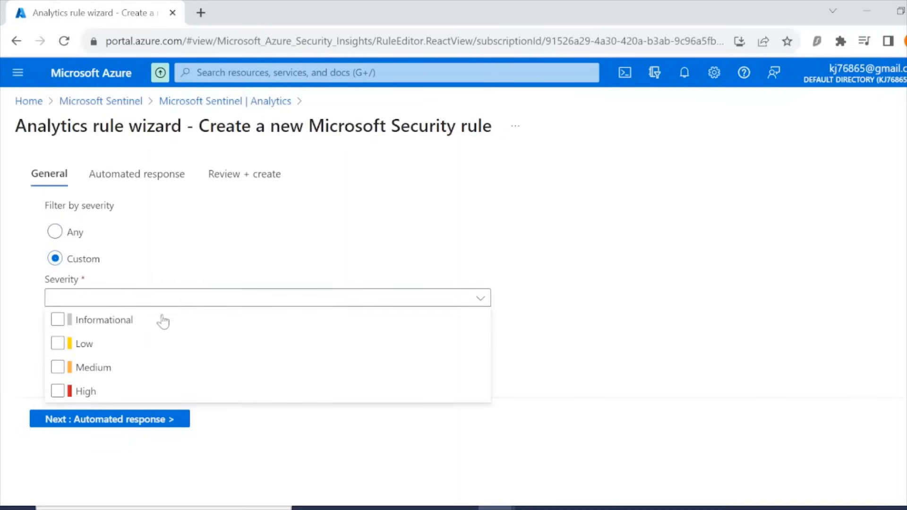
left_click(58, 368)
left_click(58, 392)
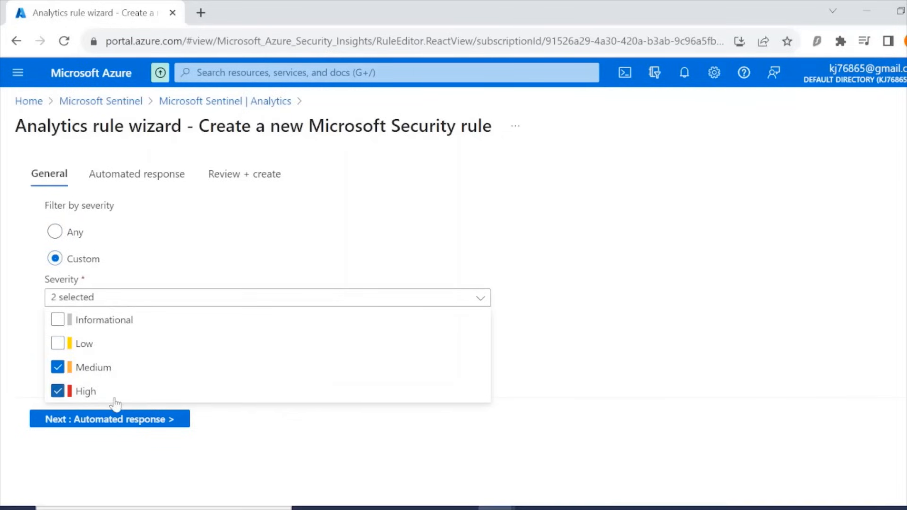
left_click(547, 322)
Step: Check the rule's general settings and advance through Automated response to Review + create without adding automation rules
scroll(439, 346, "up", 10)
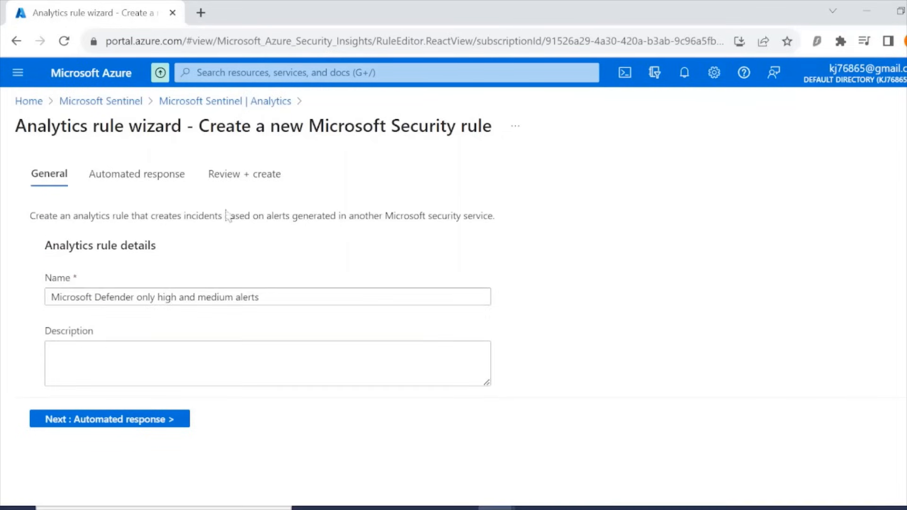
scroll(702, 356, "down", 10)
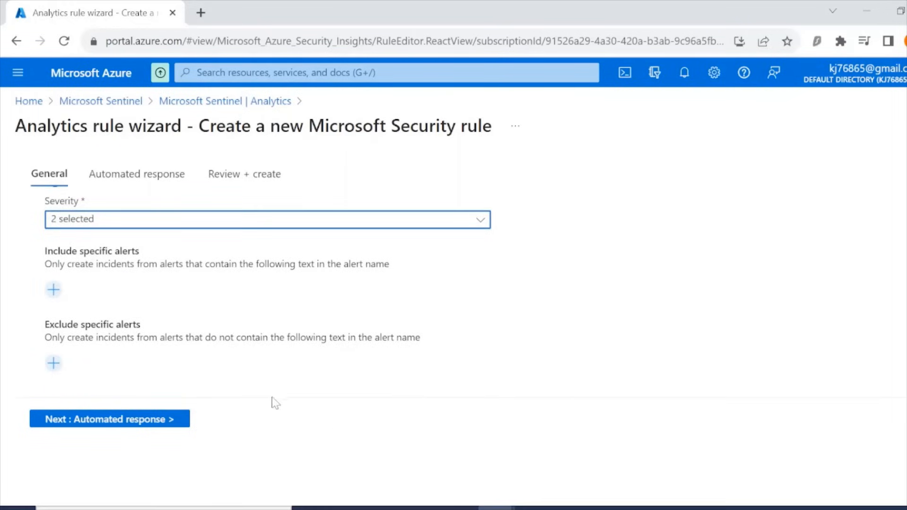
left_click(111, 422)
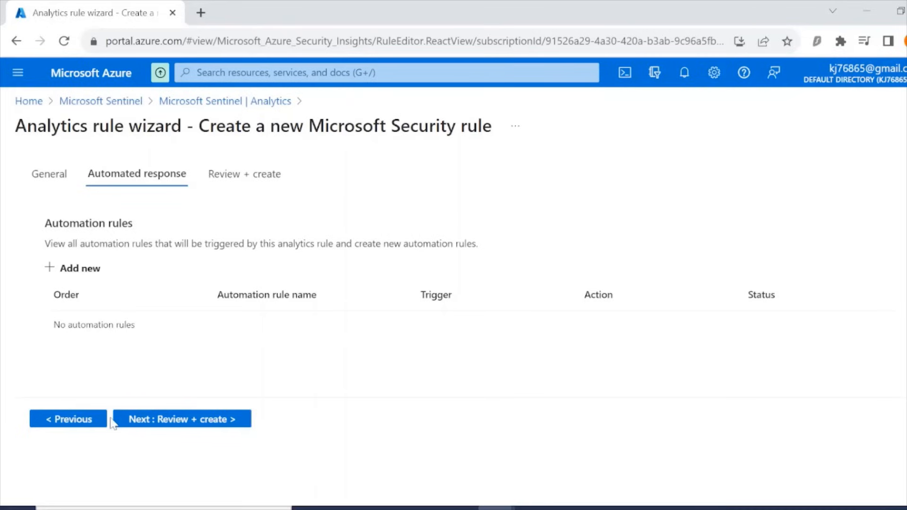
left_click(157, 423)
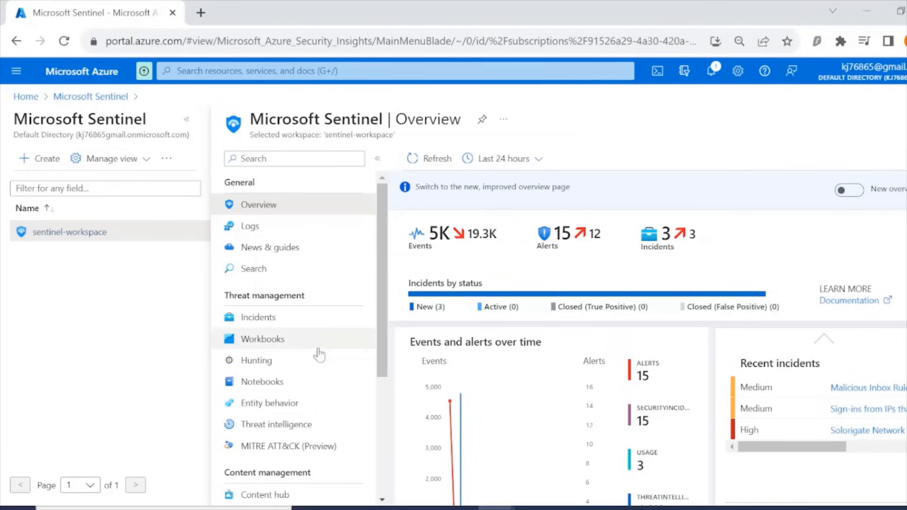
Step: Filter the analytics rule templates of sentinel-workspace by the Fusion rule type
scroll(333, 309, "down", 4)
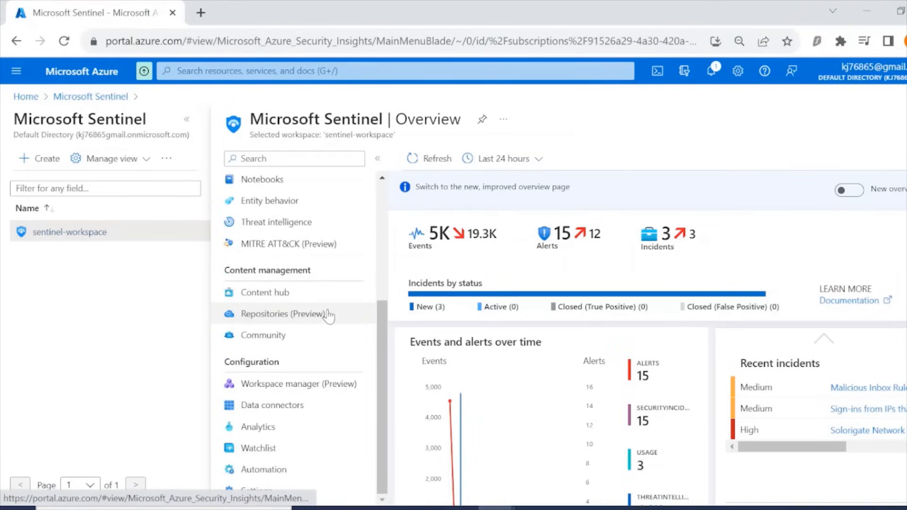
left_click(324, 430)
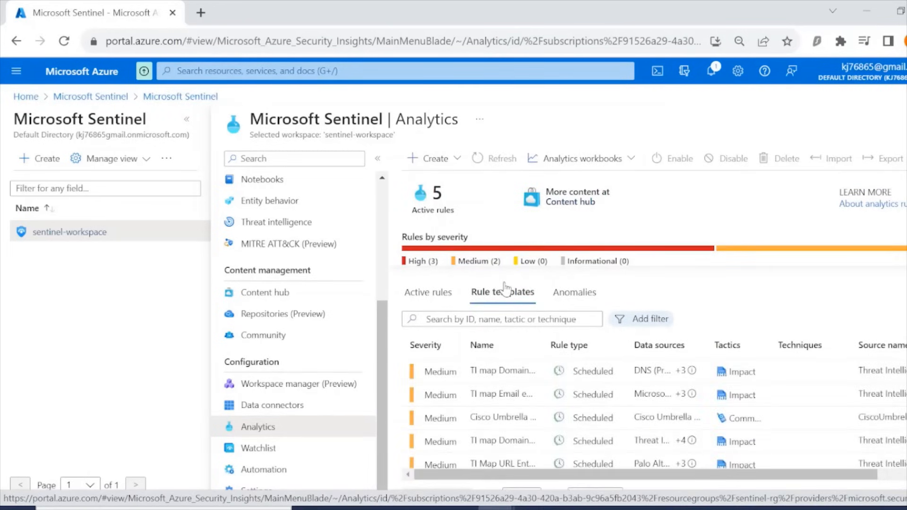
left_click(632, 319)
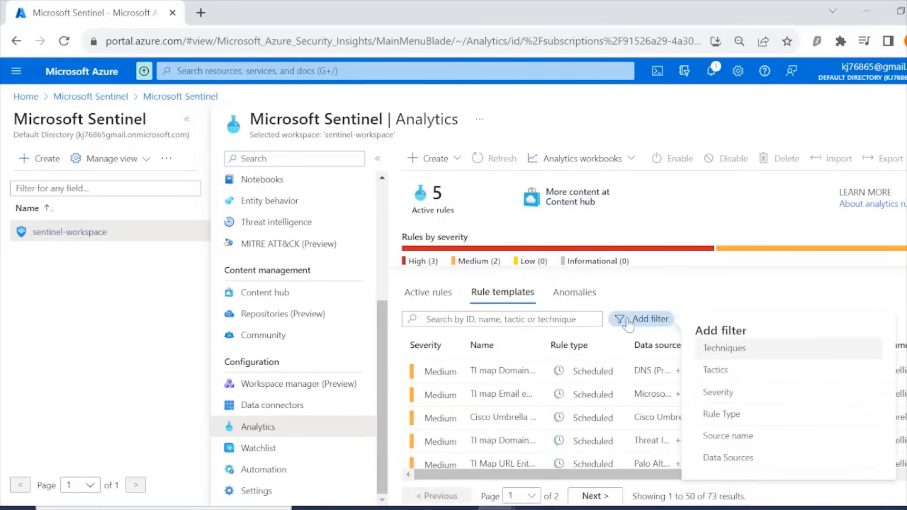
left_click(735, 414)
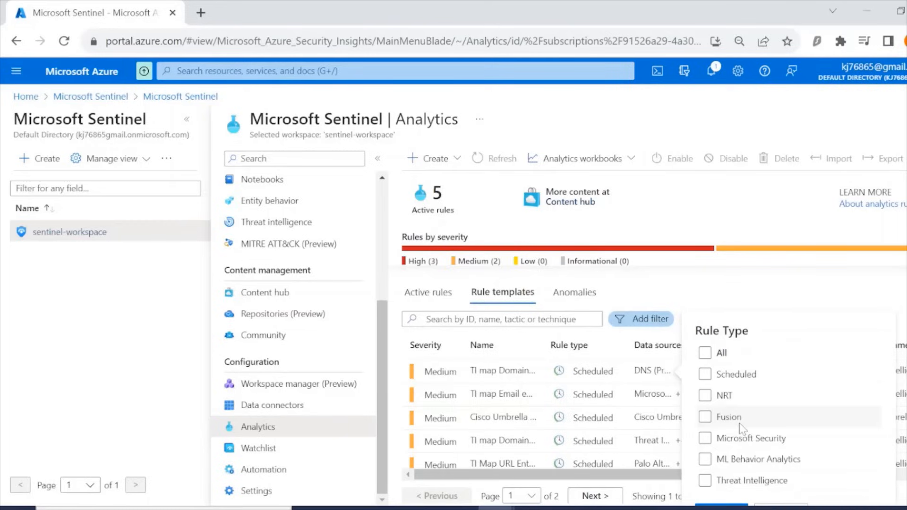
left_click(705, 417)
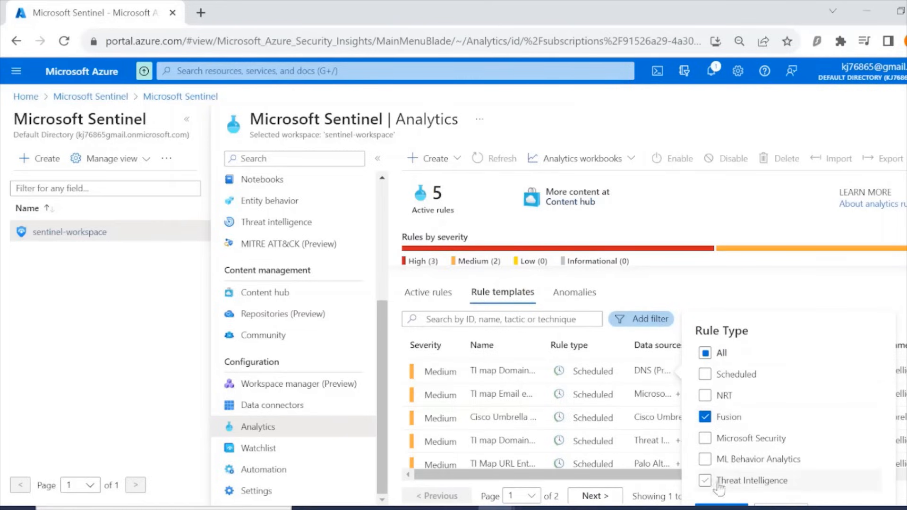
left_click(717, 507)
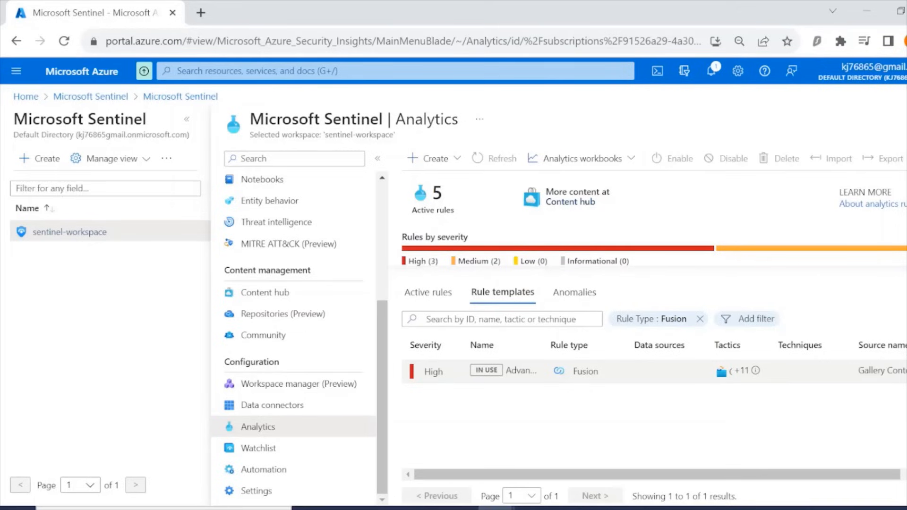
Step: Review the high-severity Fusion template's details, covering its description and the recommended data connectors
left_click(436, 378)
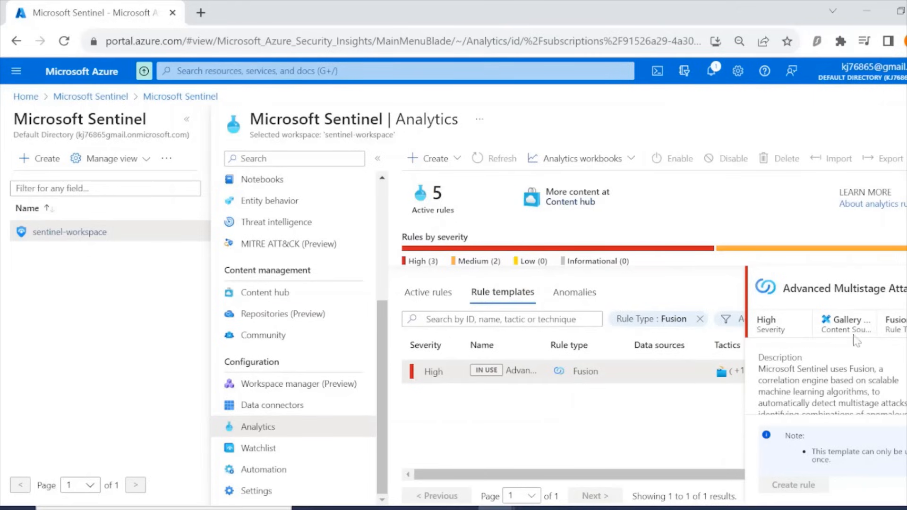
scroll(819, 363, "down", 2)
scroll(819, 363, "down", 5)
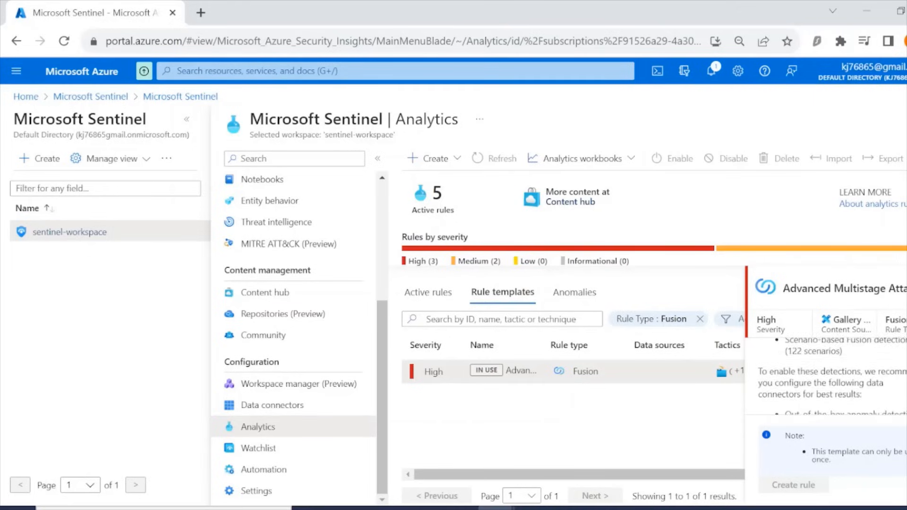
scroll(819, 362, "up", 2)
scroll(820, 362, "down", 2)
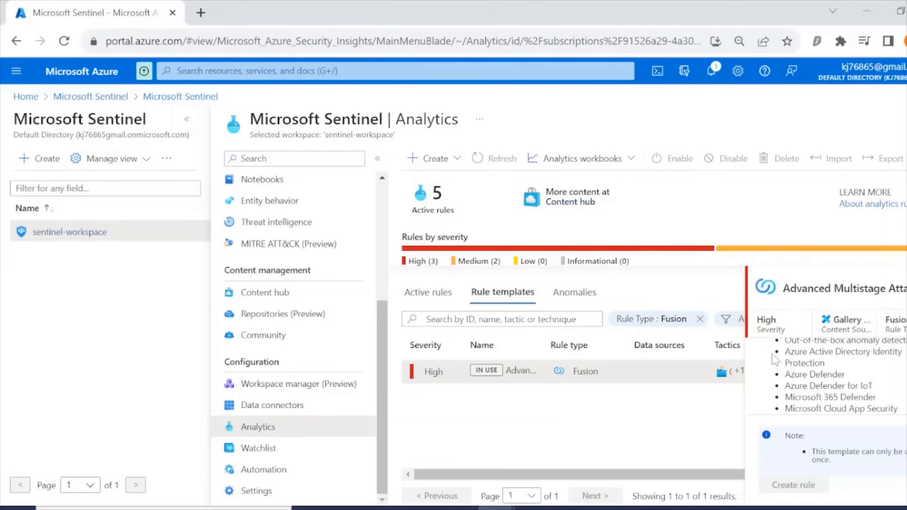
scroll(862, 375, "up", 2)
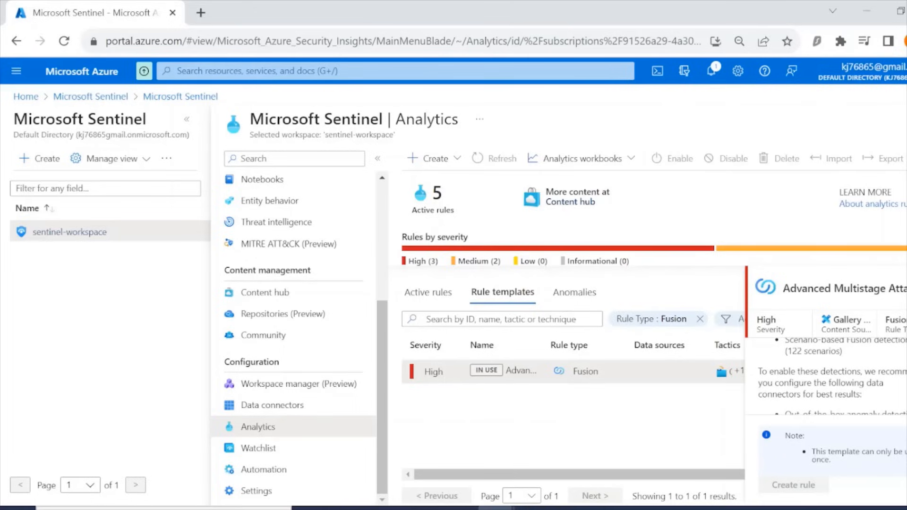
scroll(826, 373, "down", 3)
scroll(832, 373, "down", 3)
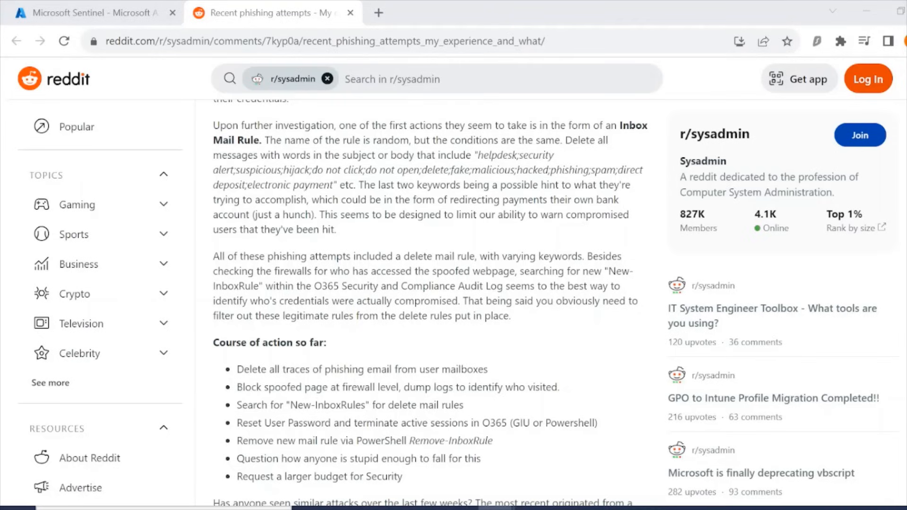
Step: Read the Reddit post on recent phishing attempts, covering the inbox mail rule technique and the course of action
scroll(373, 244, "up", 5)
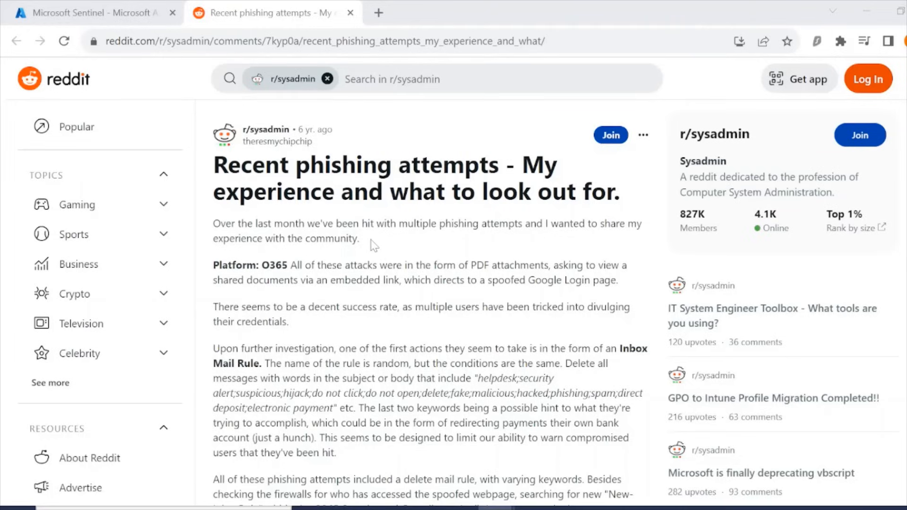
scroll(374, 246, "down", 8)
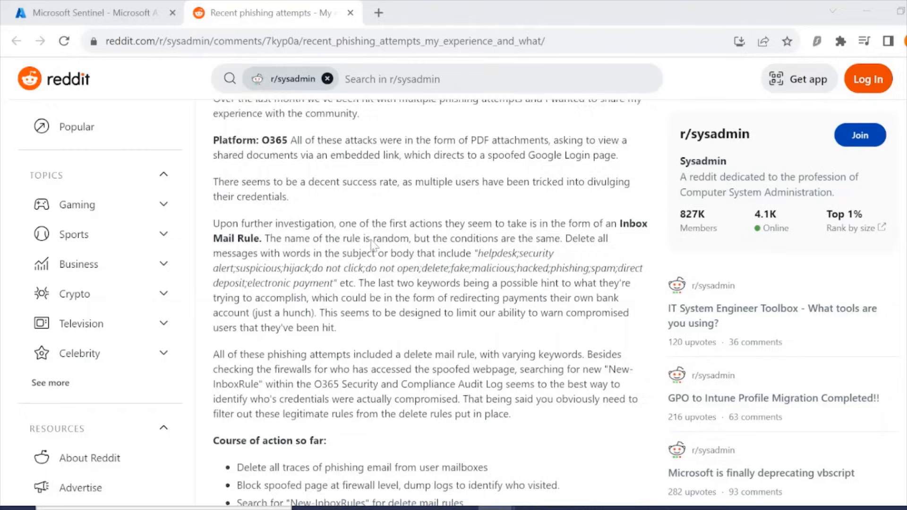
scroll(371, 243, "up", 3)
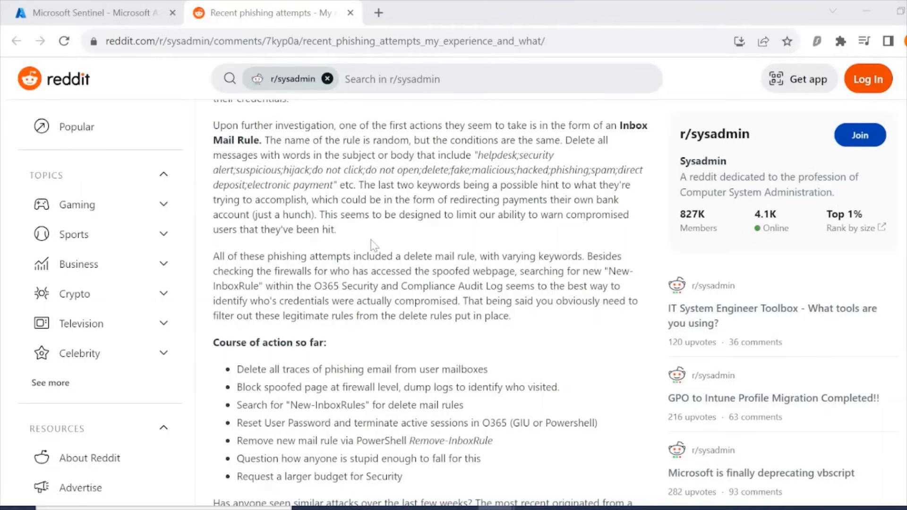
Step: Switch back to Microsoft Sentinel, replace the open query in Logs with a blank one, and show the workspace's tables
left_click(81, 12)
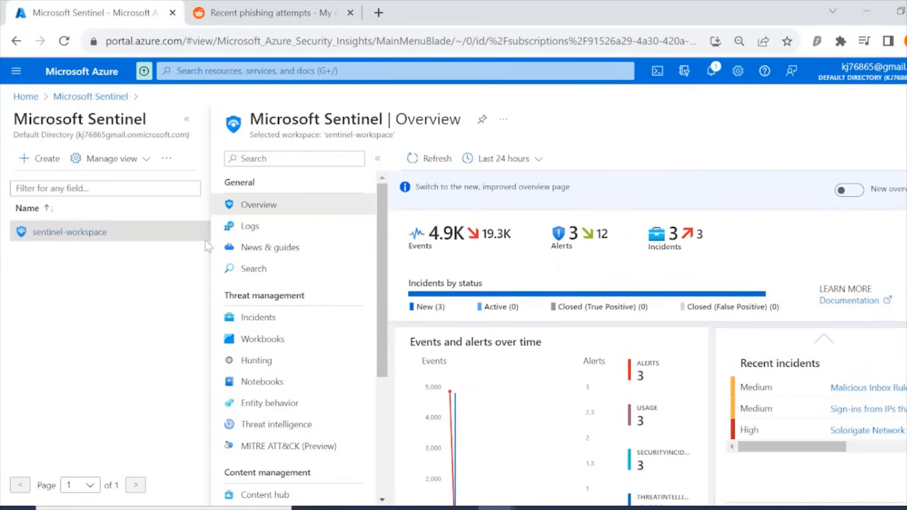
left_click(265, 228)
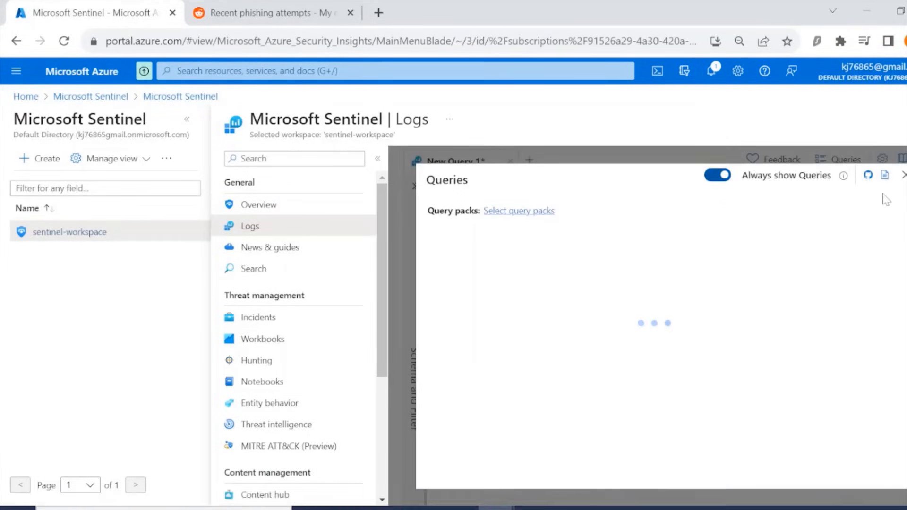
left_click(903, 175)
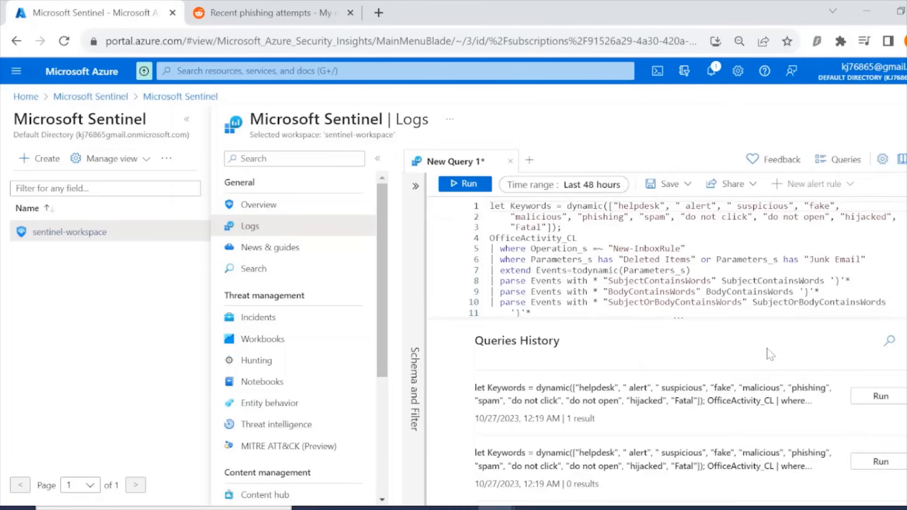
left_click(529, 160)
left_click(509, 161)
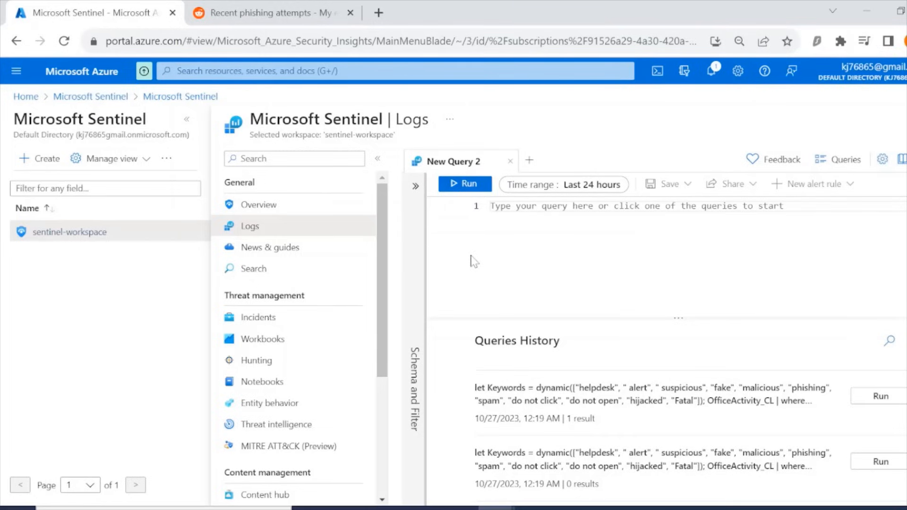
left_click(415, 186)
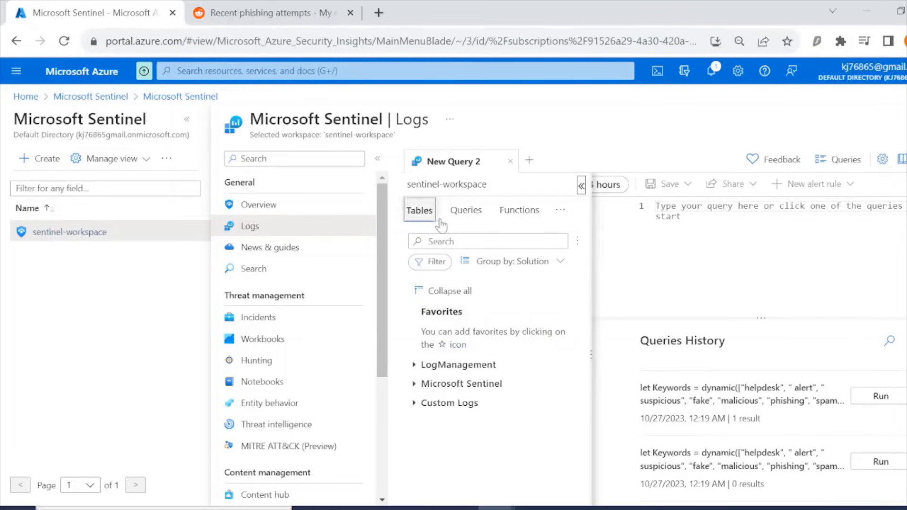
Step: Look through the predefined query categories in Logs, and collapse the schema and filter pane
left_click(465, 210)
scroll(510, 392, "down", 1)
scroll(498, 374, "up", 3)
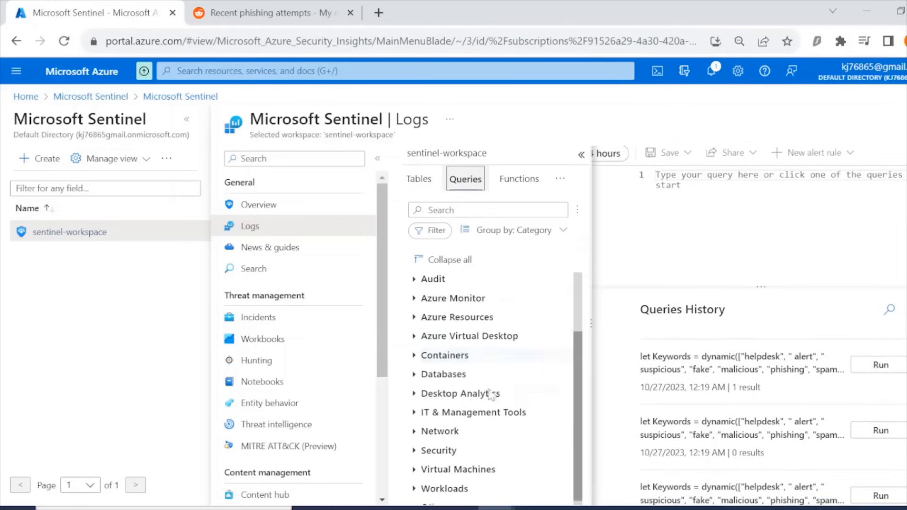
left_click(580, 155)
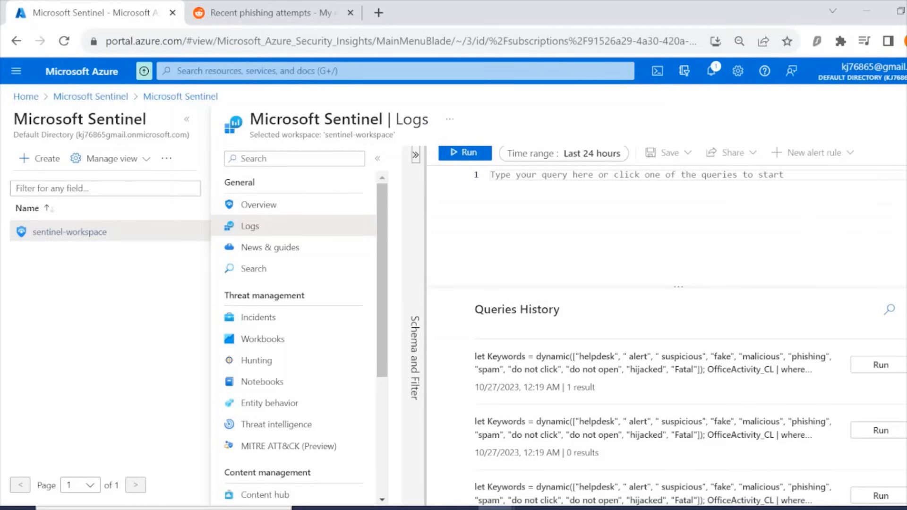
Step: Set the log time range to Last 48 hours and enter the query "OfficeActivity_CL | distinct Operation_s"
left_click(593, 154)
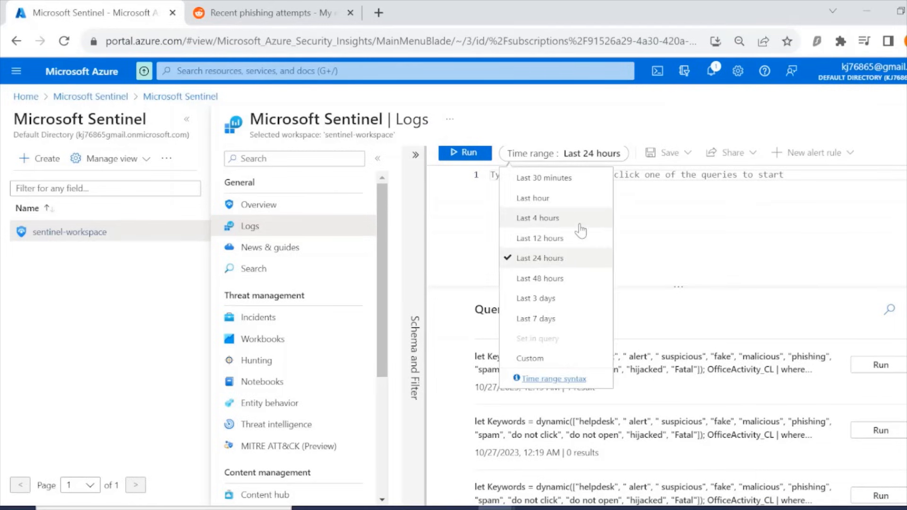
left_click(573, 277)
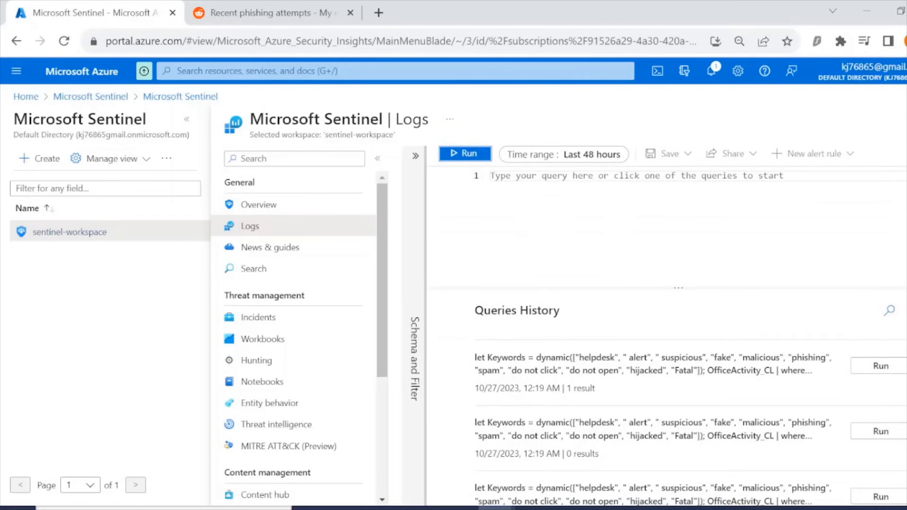
left_click(571, 508)
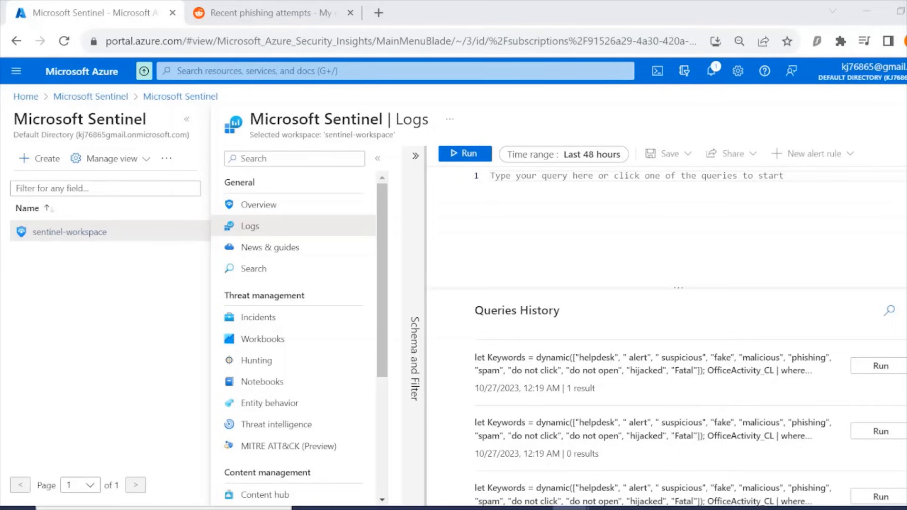
left_click(491, 176)
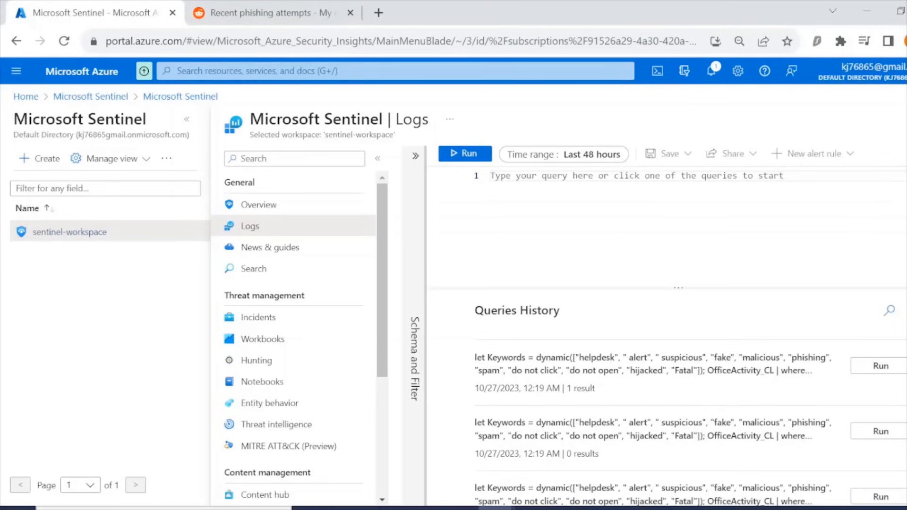
key("alt+Tab")
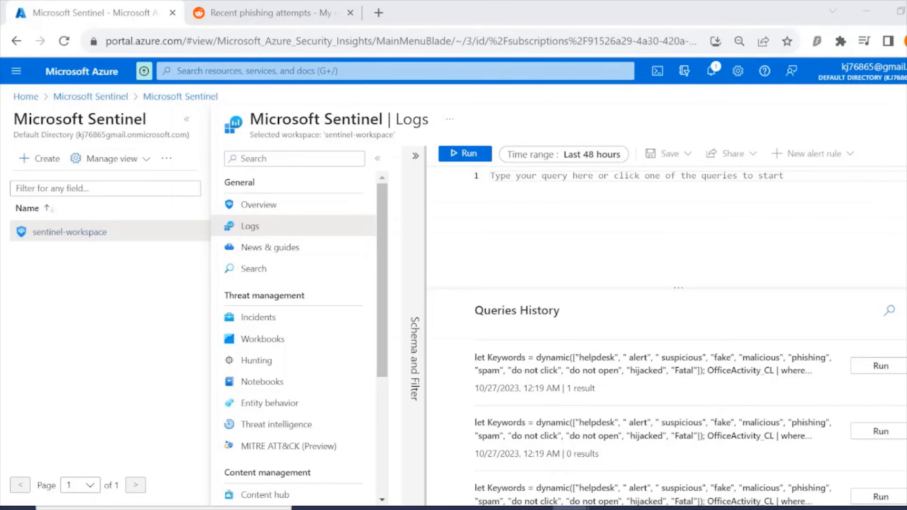
key("alt+Tab")
type("OfficeActivity_CL | distinct Operation_s")
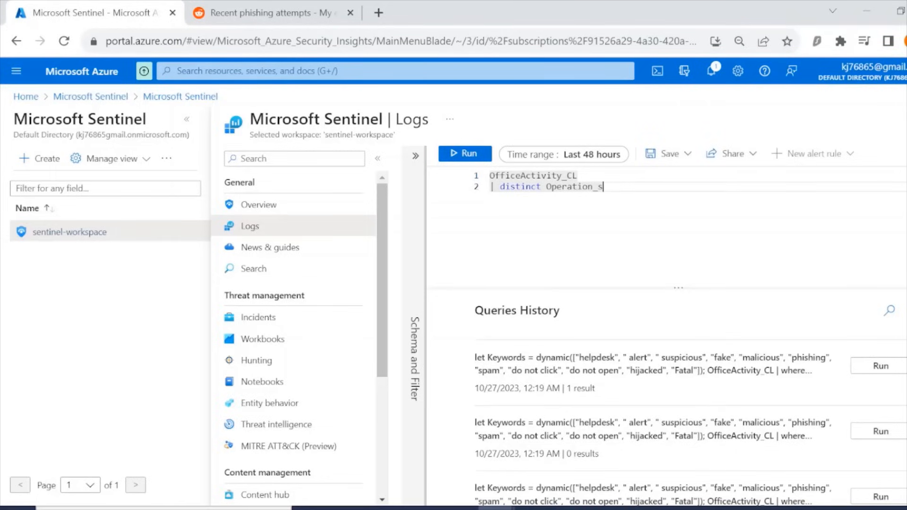
Step: Run the query over the last 48 hours and examine the distinct Operation_s values for inbox rule operations
left_click(581, 155)
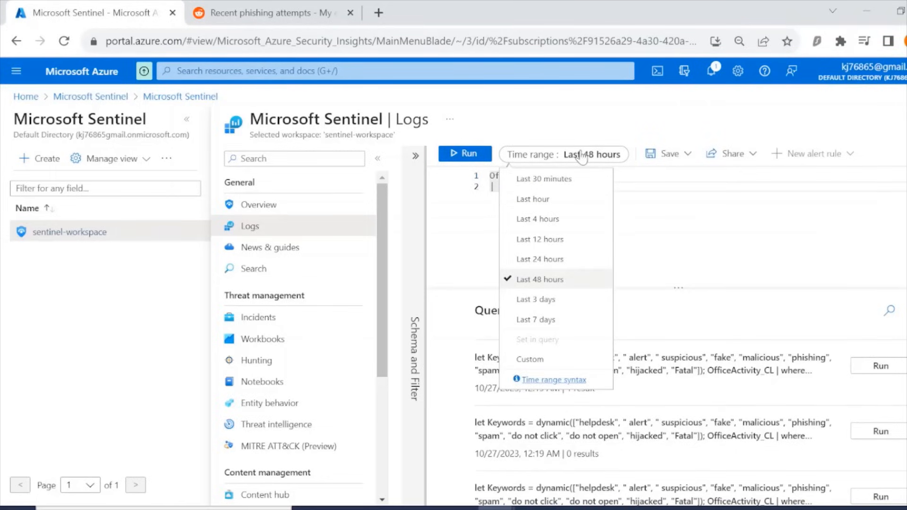
left_click(540, 279)
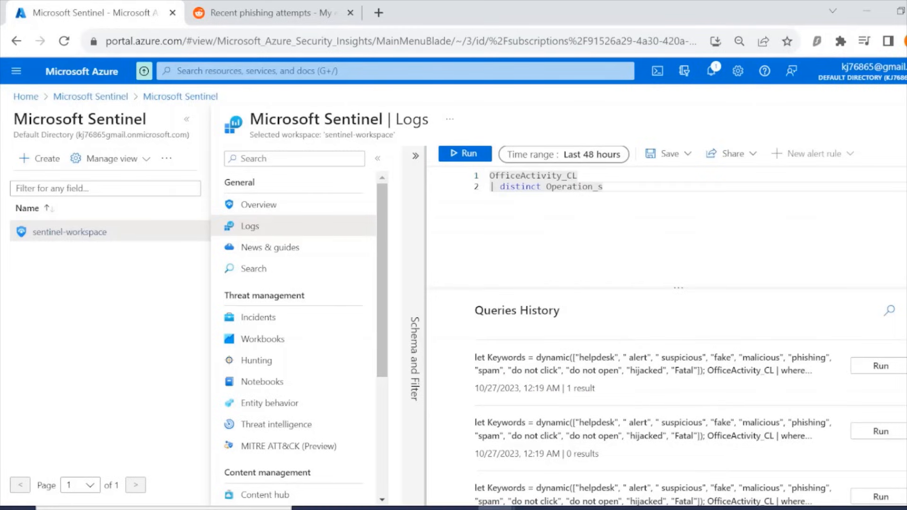
left_click(465, 153)
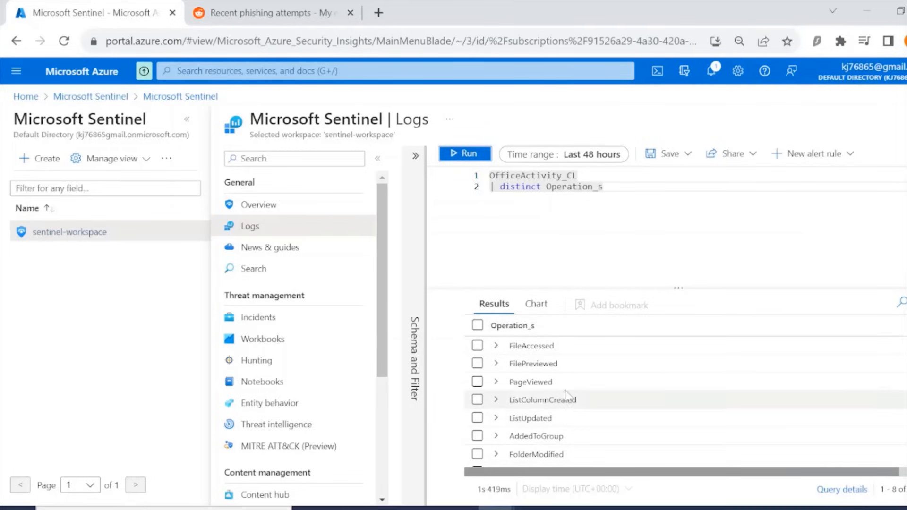
scroll(565, 391, "down", 6)
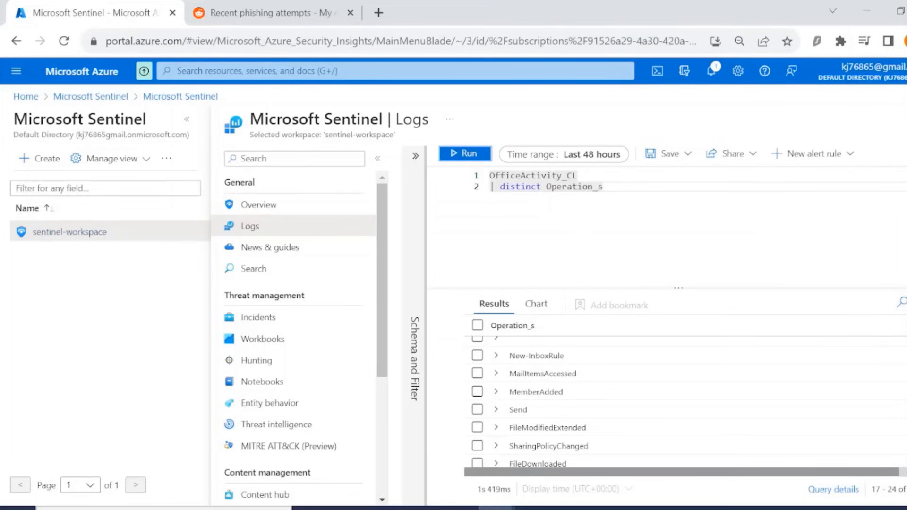
Step: Go to Analytics, discarding the unsaved query edits, and start creating a new scheduled query rule
scroll(326, 425, "down", 4)
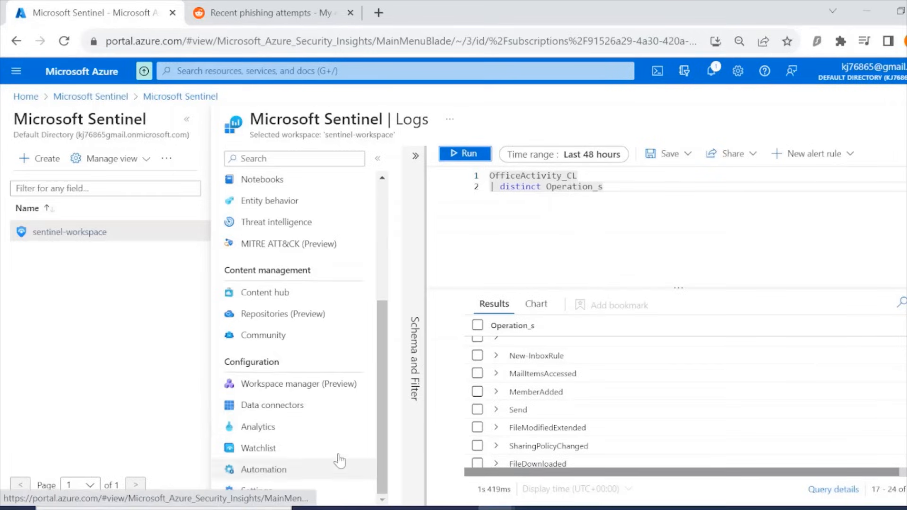
left_click(277, 427)
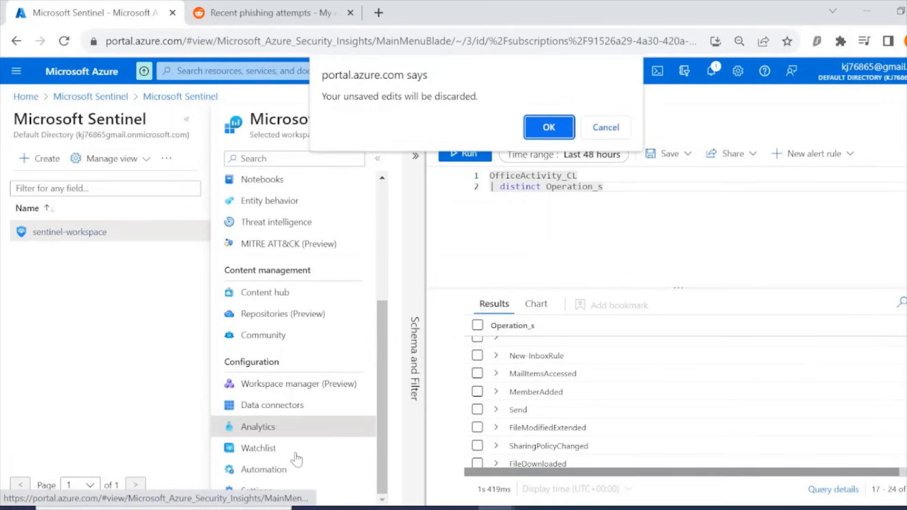
left_click(548, 125)
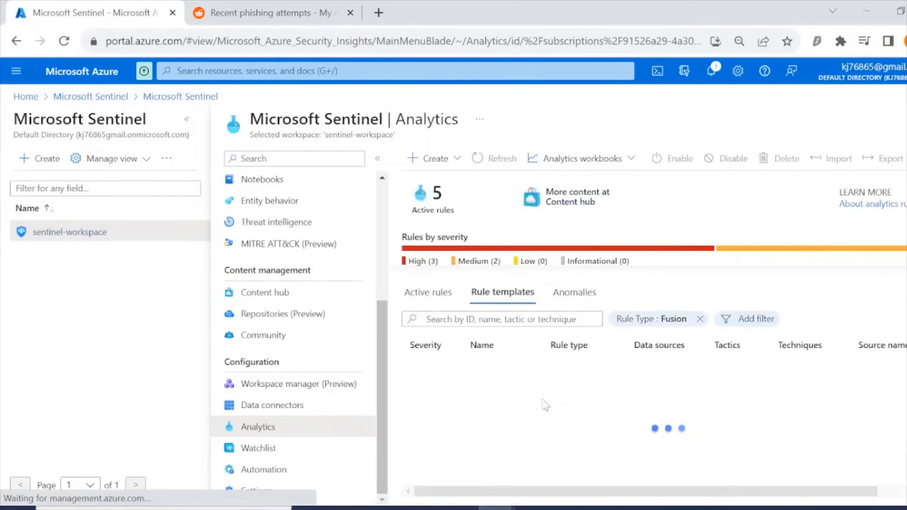
left_click(455, 159)
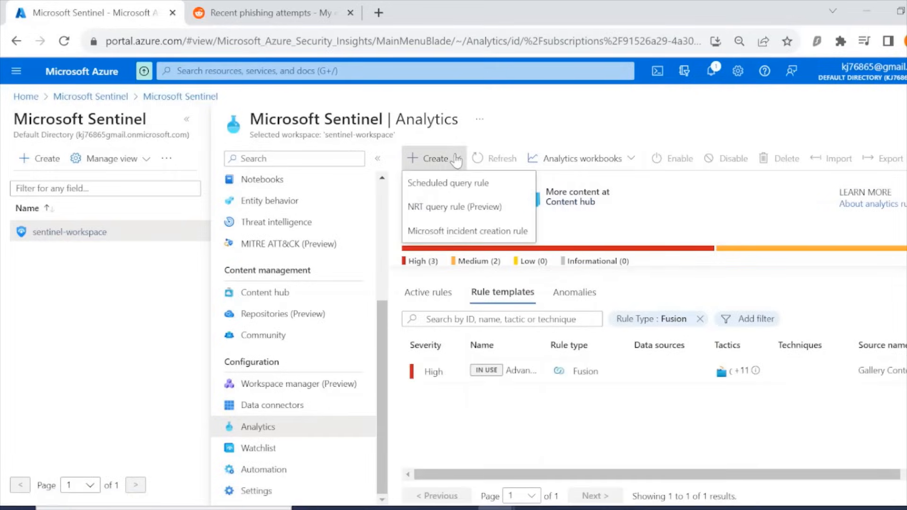
left_click(467, 183)
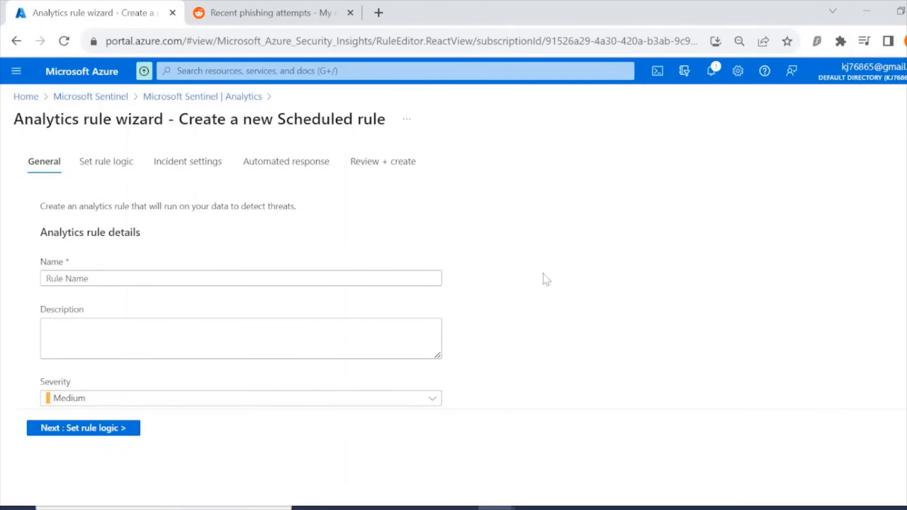
Step: Name the scheduled rule "Malicious Inbox Rule - custom"
left_click(189, 279)
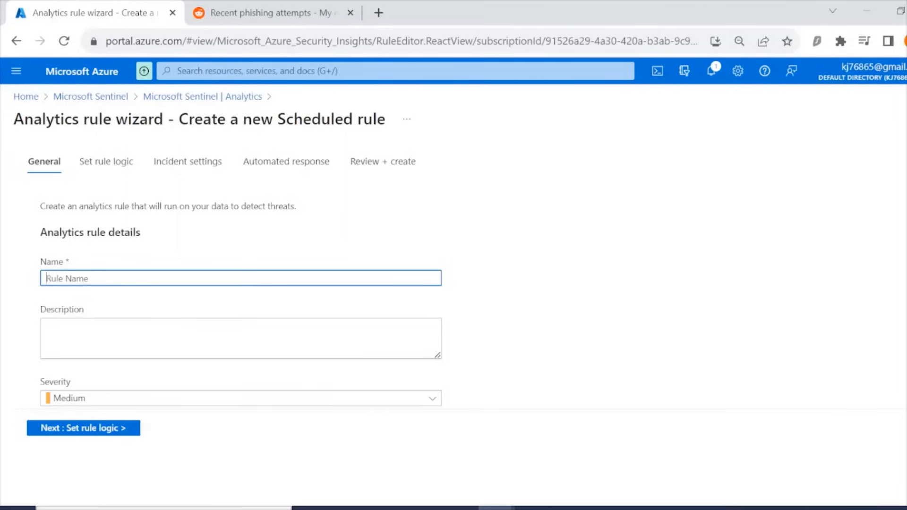
type("Malici")
type("ous ")
type("In")
type("box")
type(" Rule")
key("BackSpace")
type("le - custom")
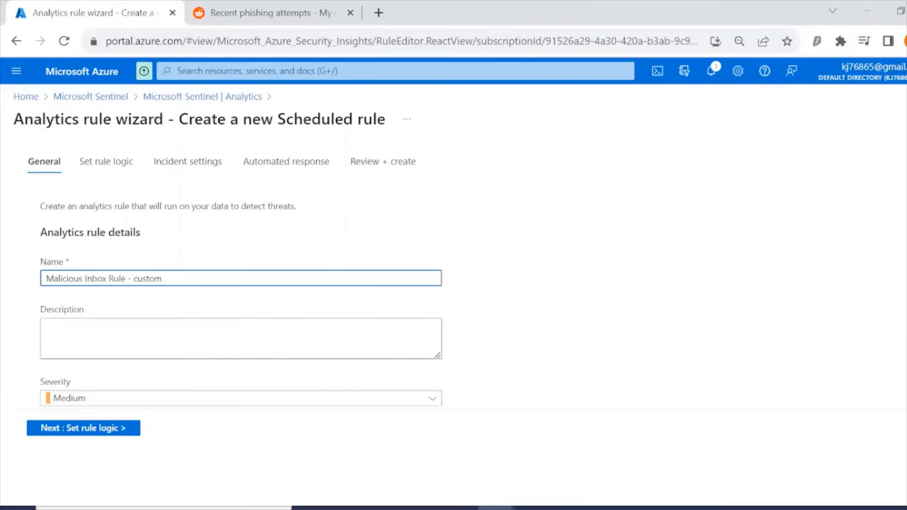
Step: Enter the rule description "This rule is detecting on delete all traces of phishing mail from user mailboxes."
left_click(203, 326)
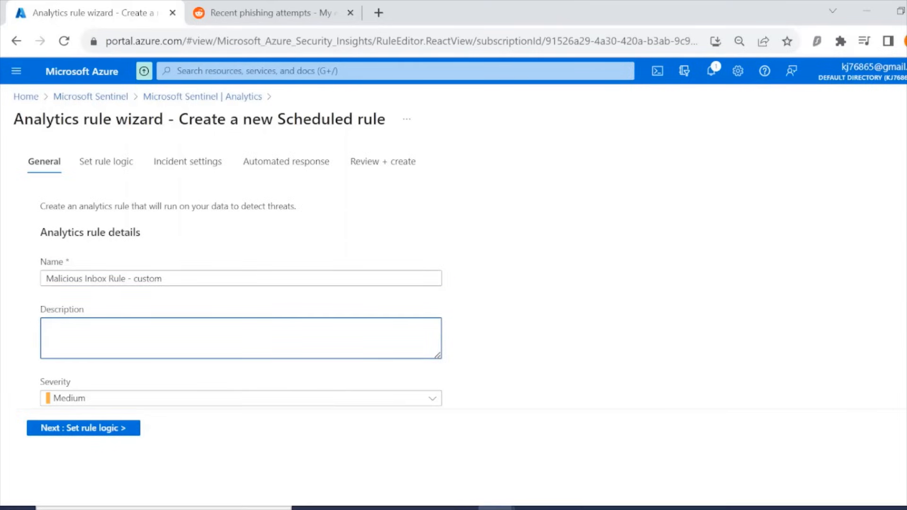
type("This rule is detetc")
key("BackSpace")
key("BackSpace")
type("cting on ")
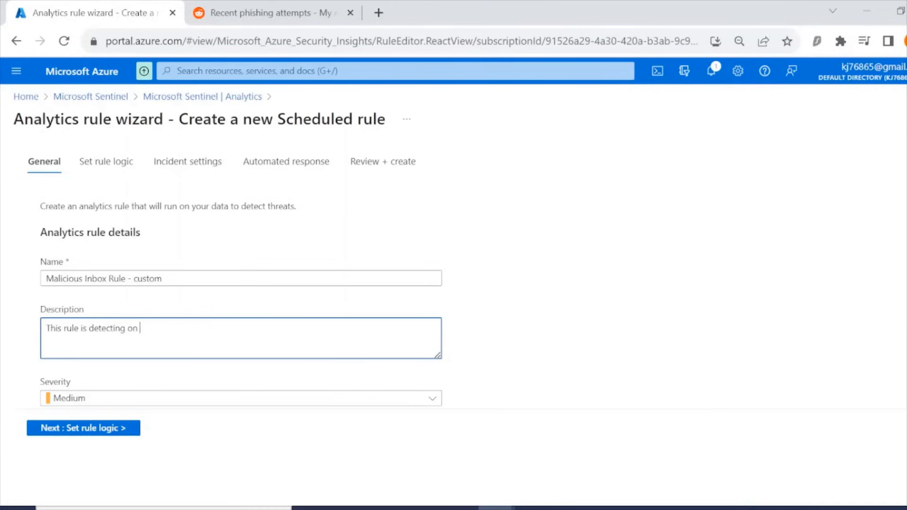
type("delete all traces of phishing")
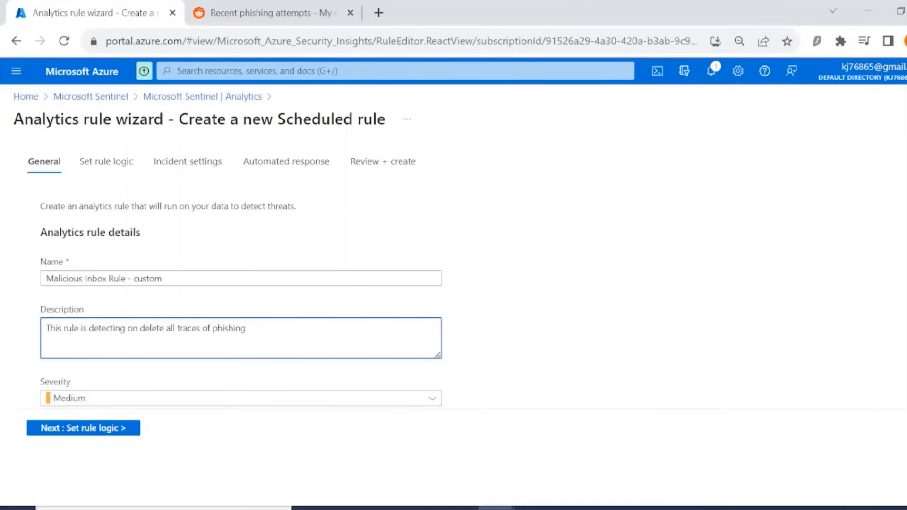
type(" rmail from user mailboxes")
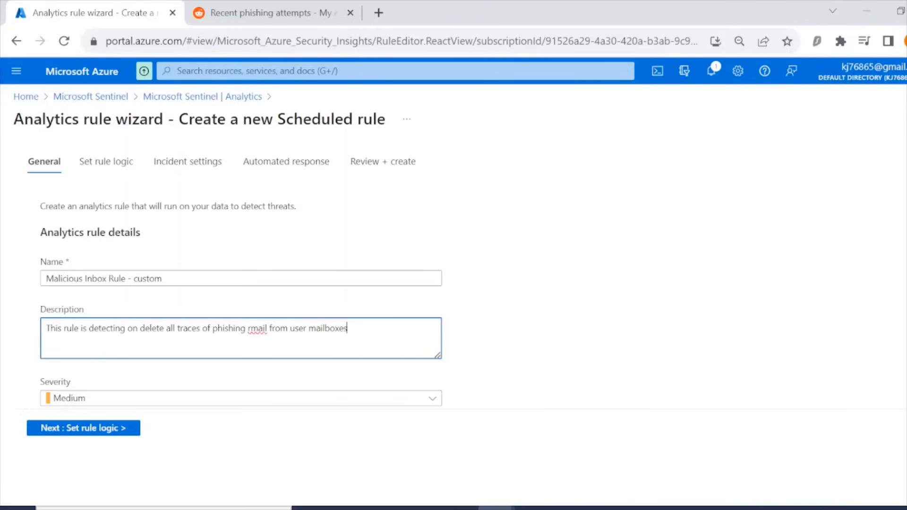
left_click(251, 328)
key("BackSpace")
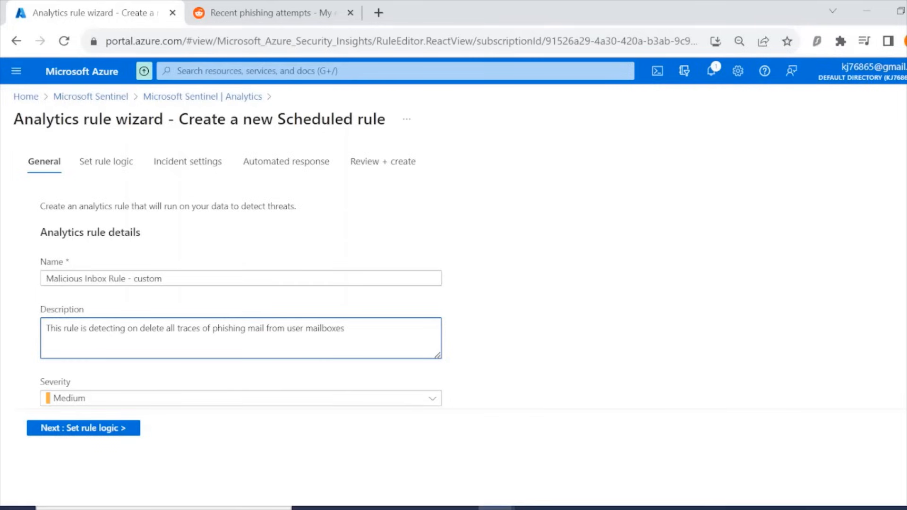
key("End")
type(".")
Step: Assign the Persistence and Defense Evasion tactics to the rule
scroll(241, 290, "down", 2)
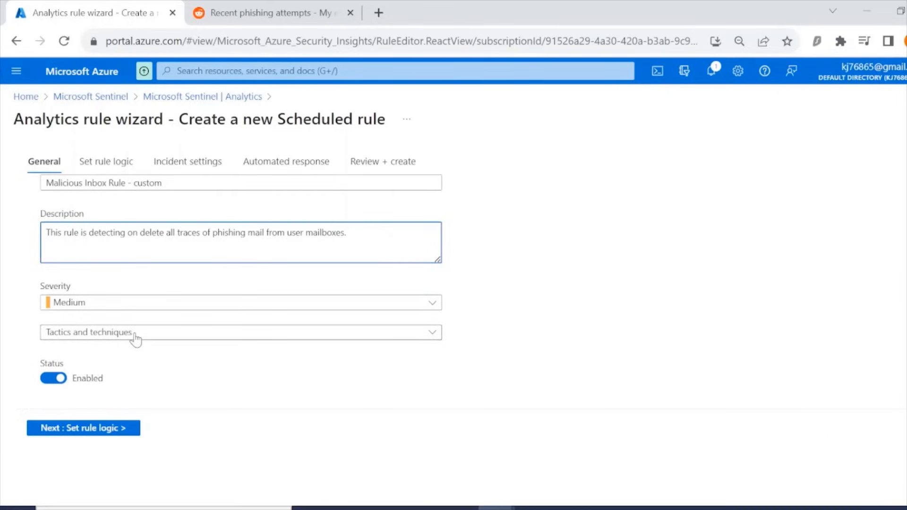
left_click(165, 334)
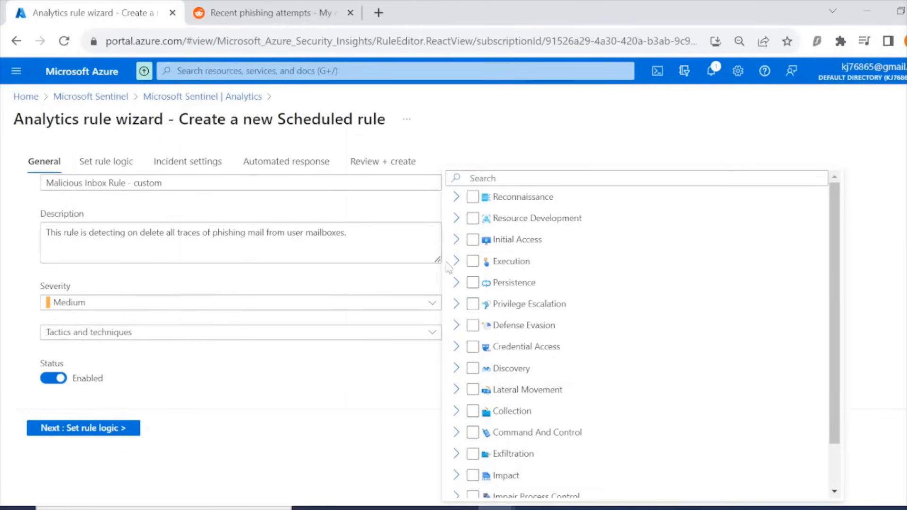
left_click(472, 282)
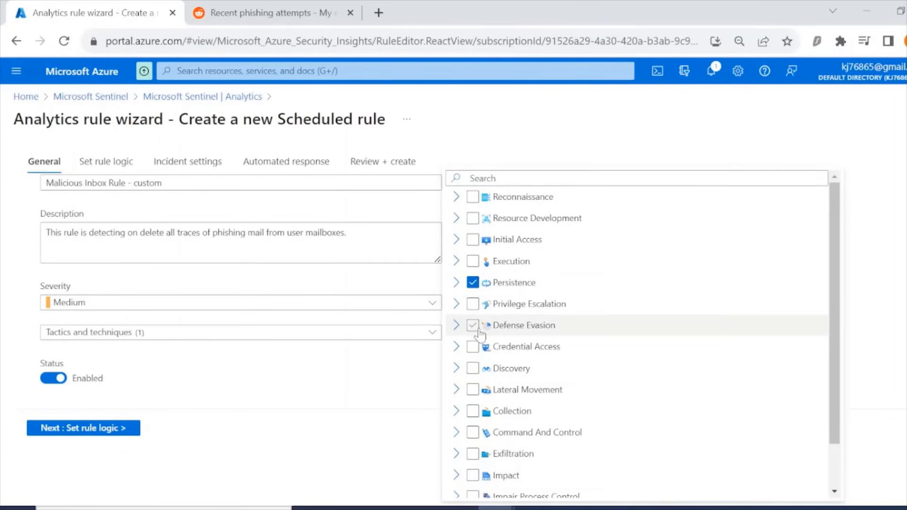
left_click(472, 325)
left_click(371, 404)
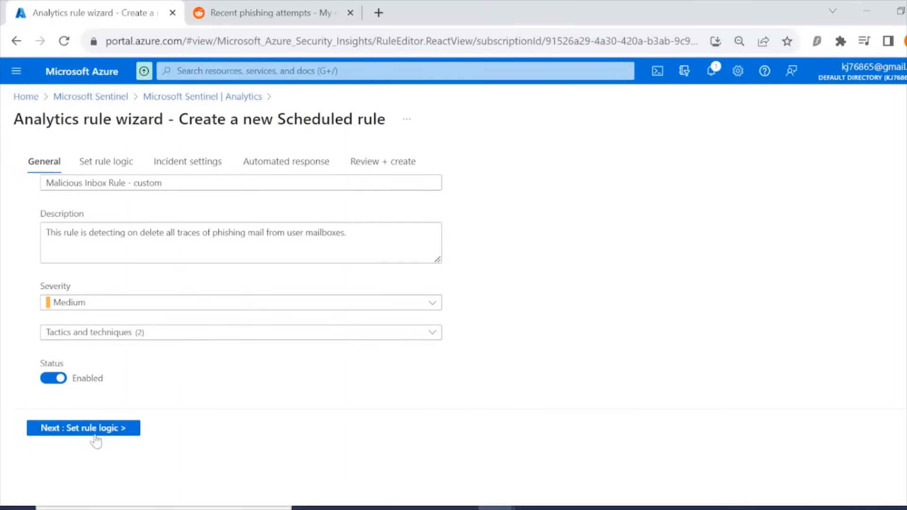
Step: Proceed to the rule logic and paste the prepared inbox rule detection query, ending in the summarize by RuleDetail, as the rule query
left_click(71, 428)
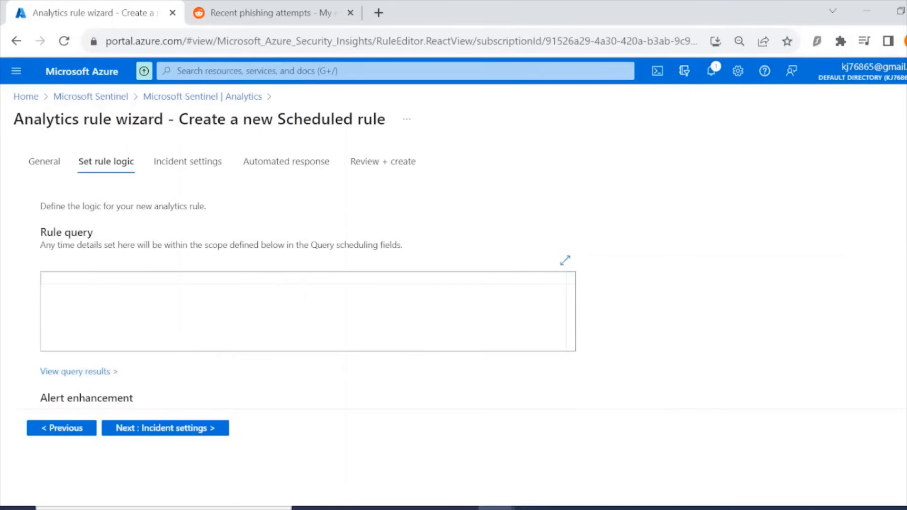
left_click(571, 508)
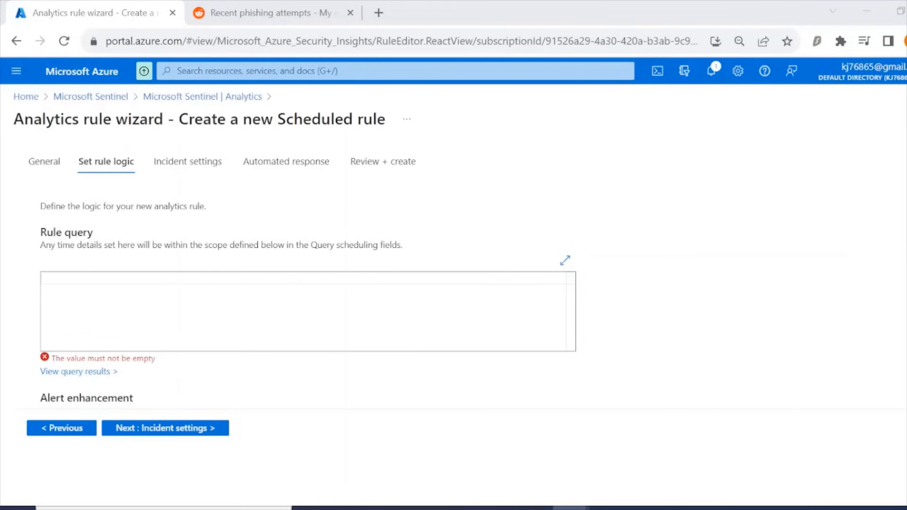
key("alt+Tab")
key("ctrl+v")
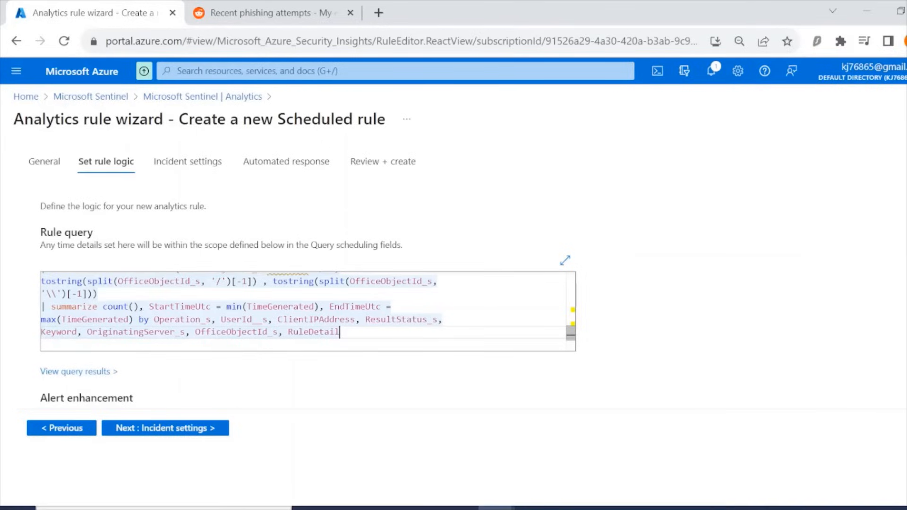
scroll(266, 343, "up", 5)
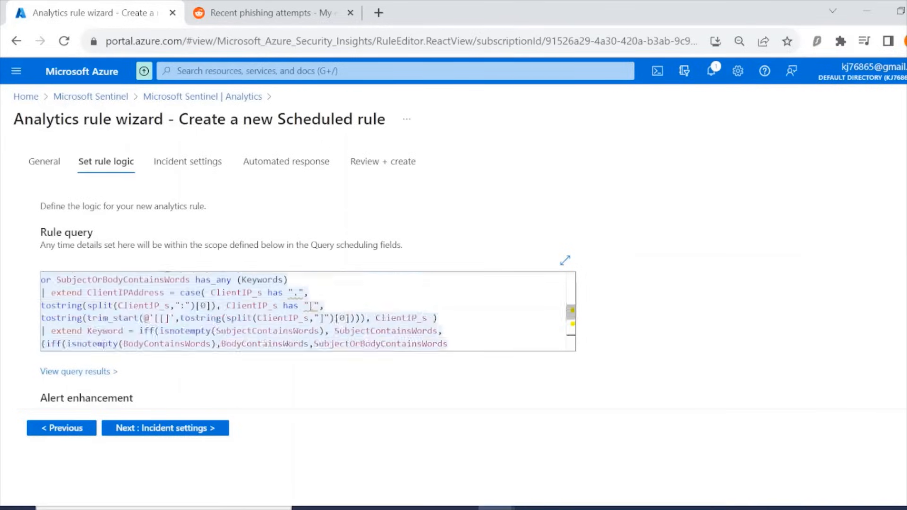
Step: Look over the alert enhancement options below the rule query, and open the query results in Logs
scroll(266, 343, "down", 5)
scroll(251, 380, "down", 3)
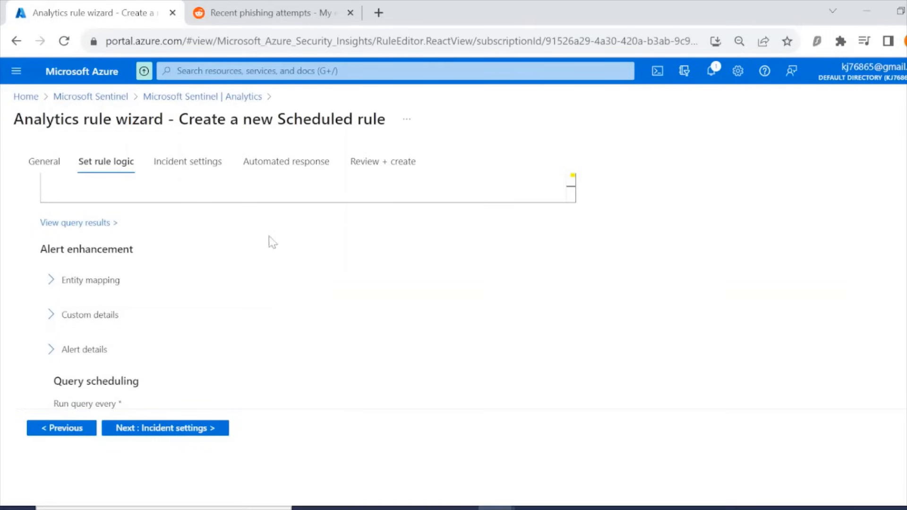
scroll(251, 237, "down", 3)
scroll(251, 236, "up", 5)
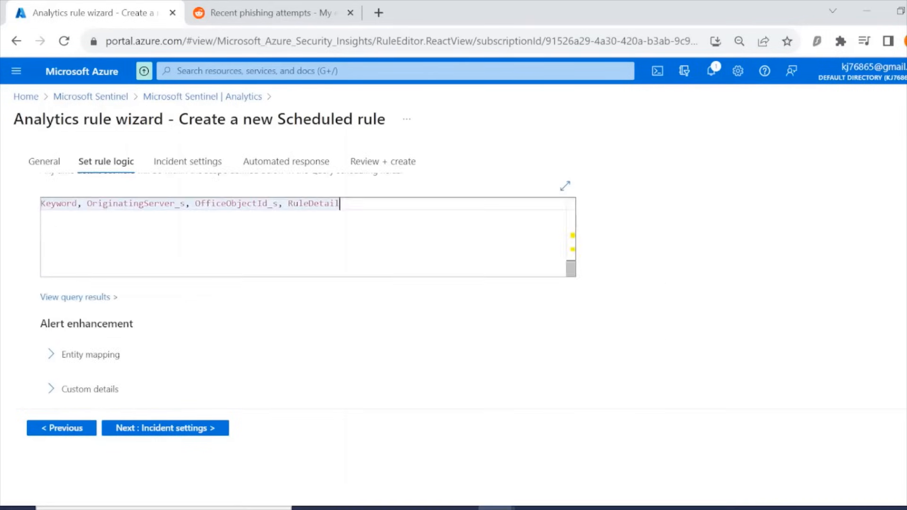
left_click(104, 298)
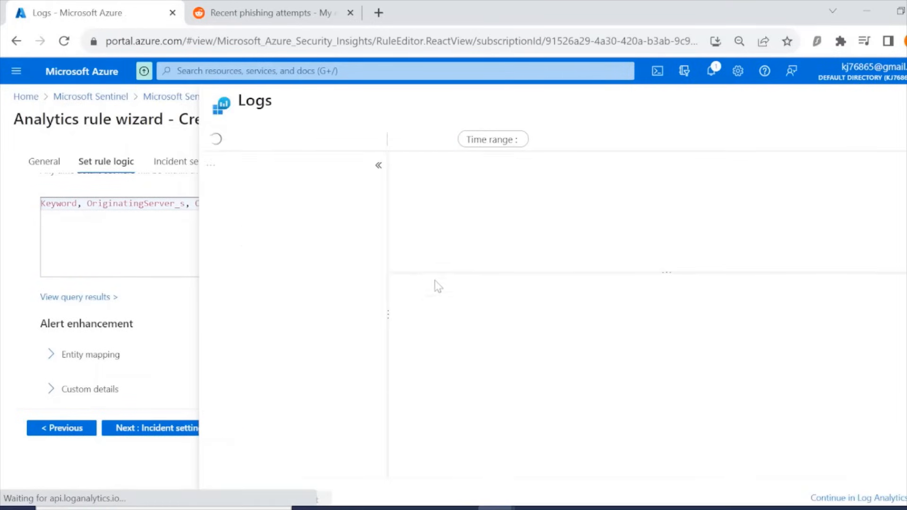
Step: Set the query's time range to Last 3 days, run it in Logs, and return to the rule wizard
left_click(509, 142)
left_click(504, 285)
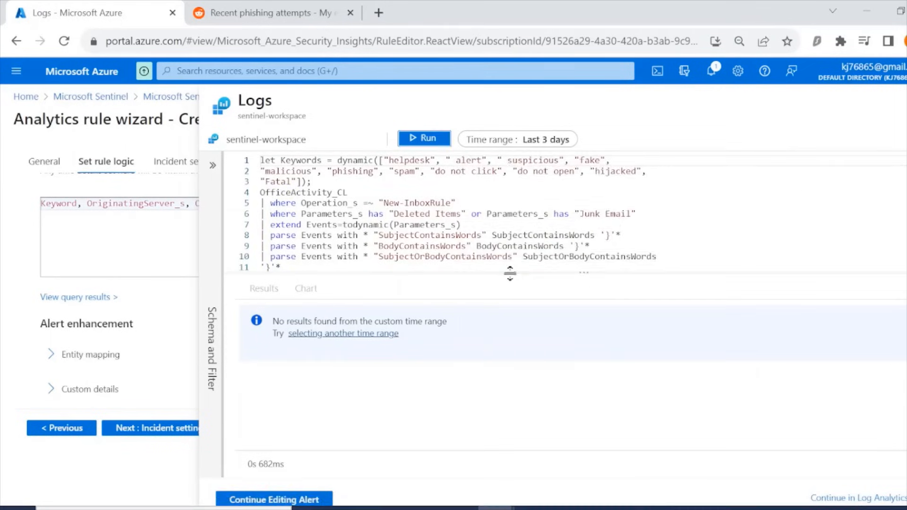
left_click(423, 137)
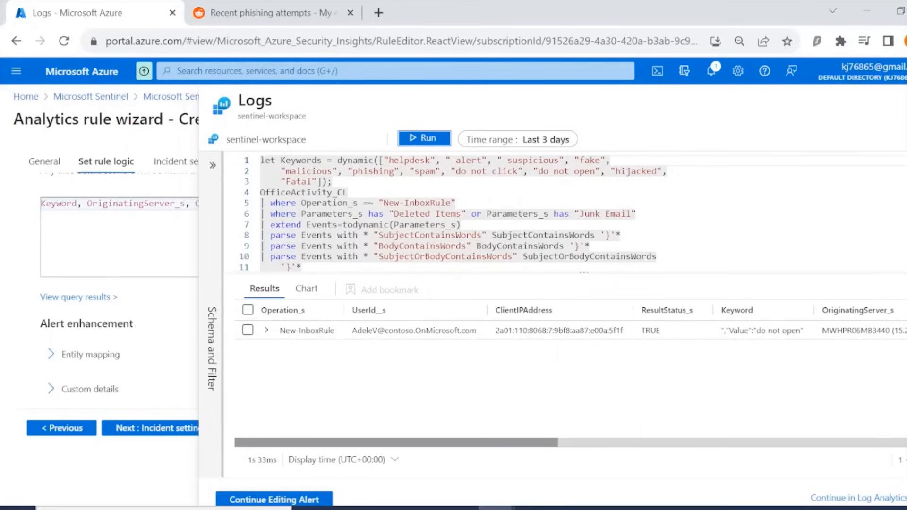
left_click(550, 126)
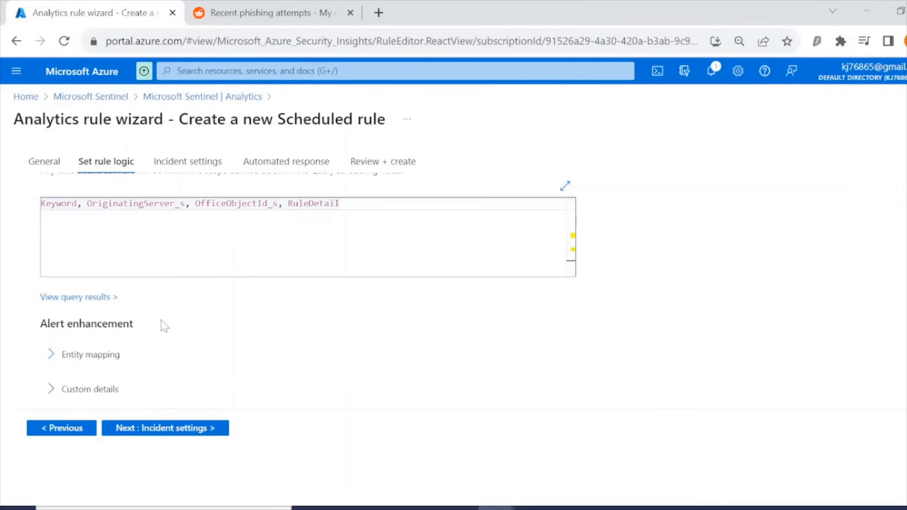
Step: Add an Account entity mapping that links the FullName identifier to the UserId__s column
scroll(163, 325, "down", 2)
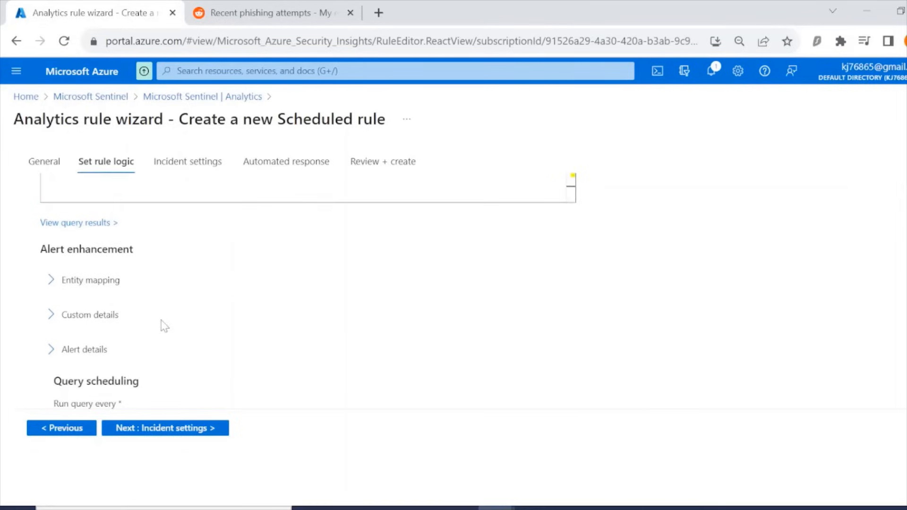
left_click(51, 279)
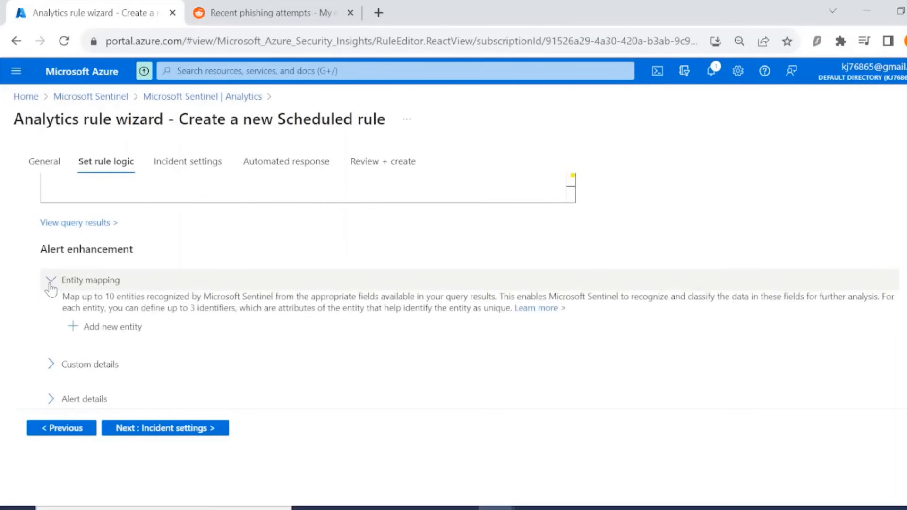
scroll(51, 288, "down", 2)
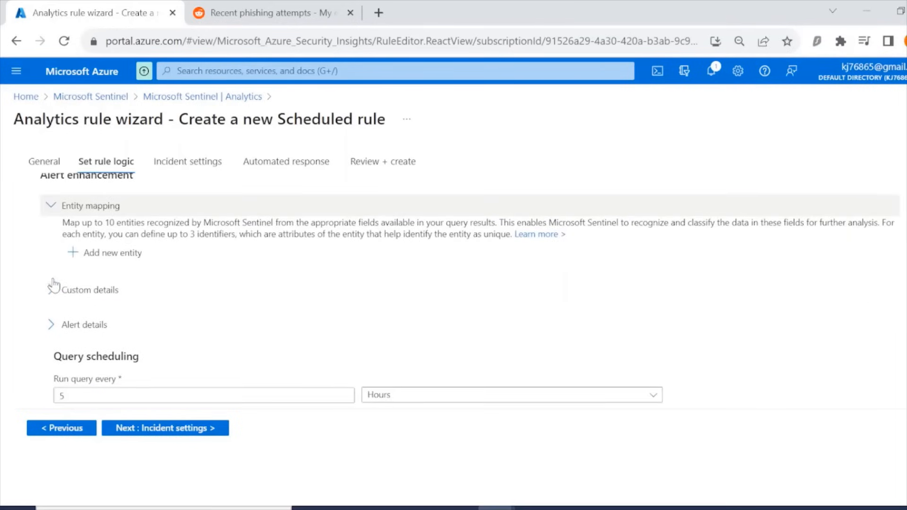
left_click(104, 256)
scroll(162, 247, "down", 3)
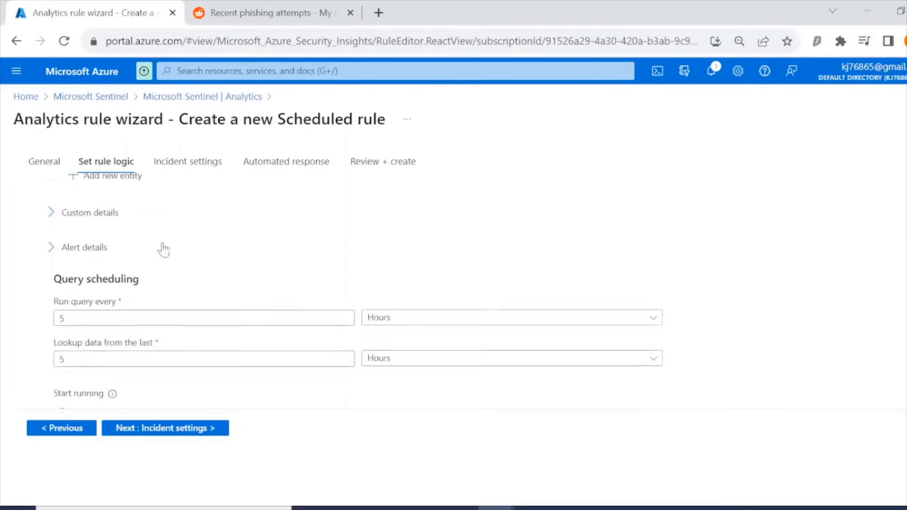
scroll(166, 239, "up", 3)
left_click(198, 258)
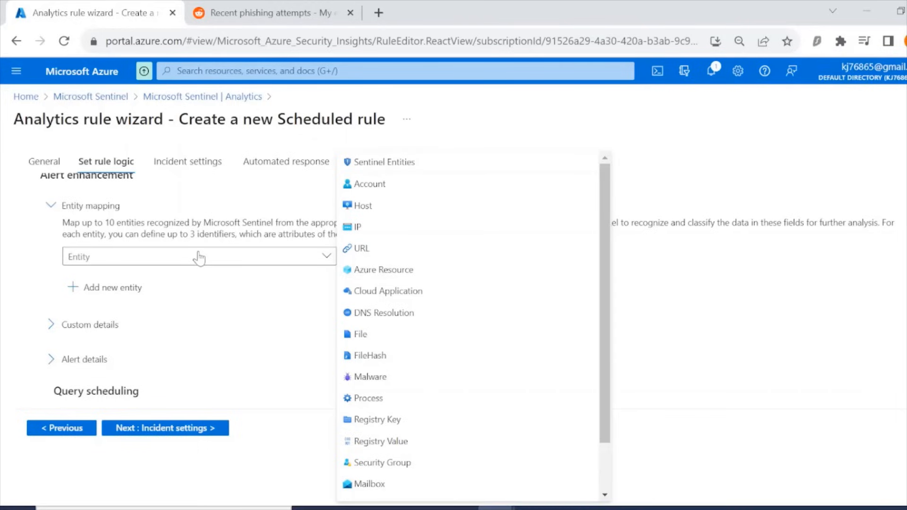
left_click(420, 181)
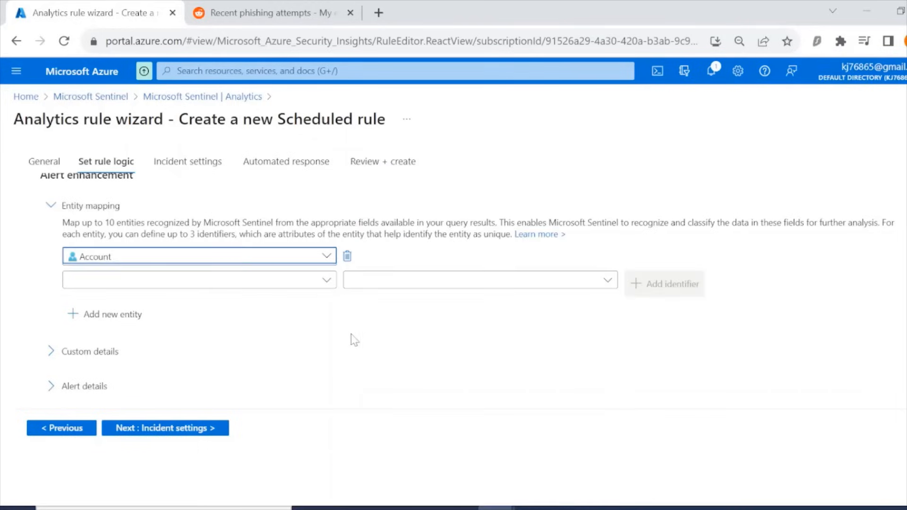
left_click(267, 285)
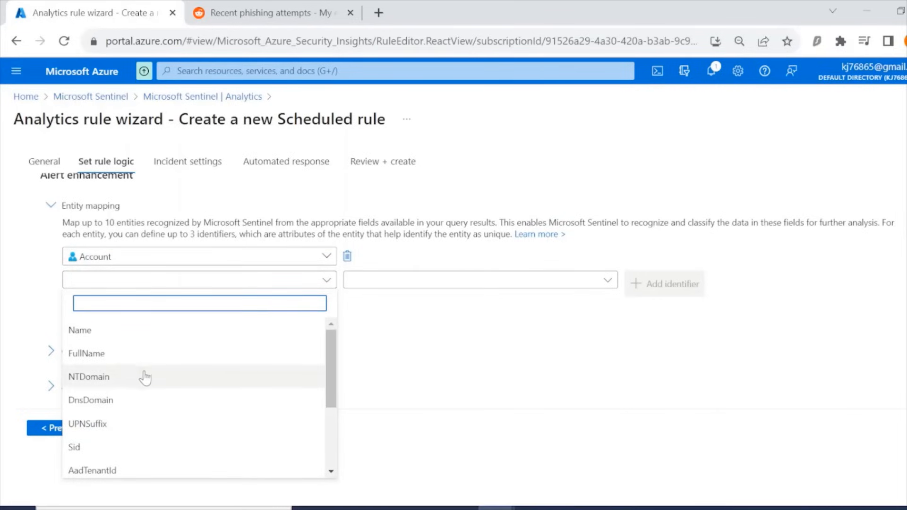
left_click(150, 354)
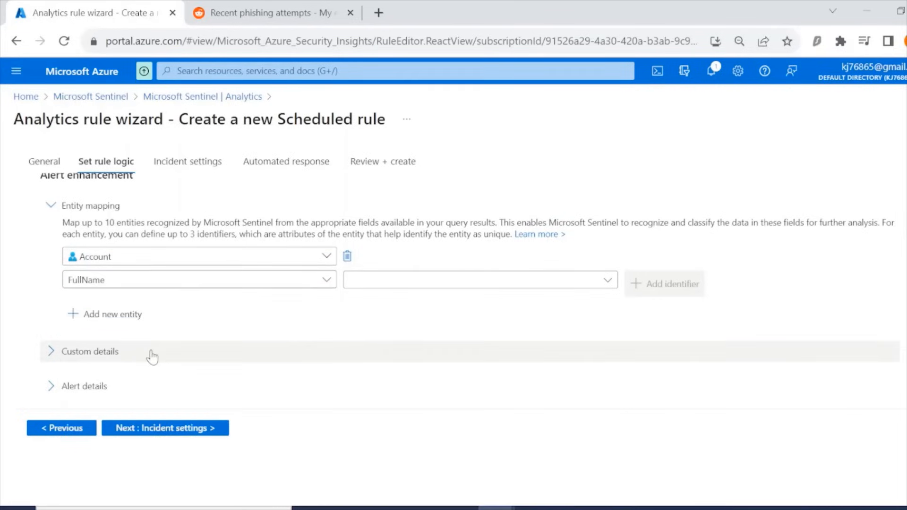
left_click(428, 288)
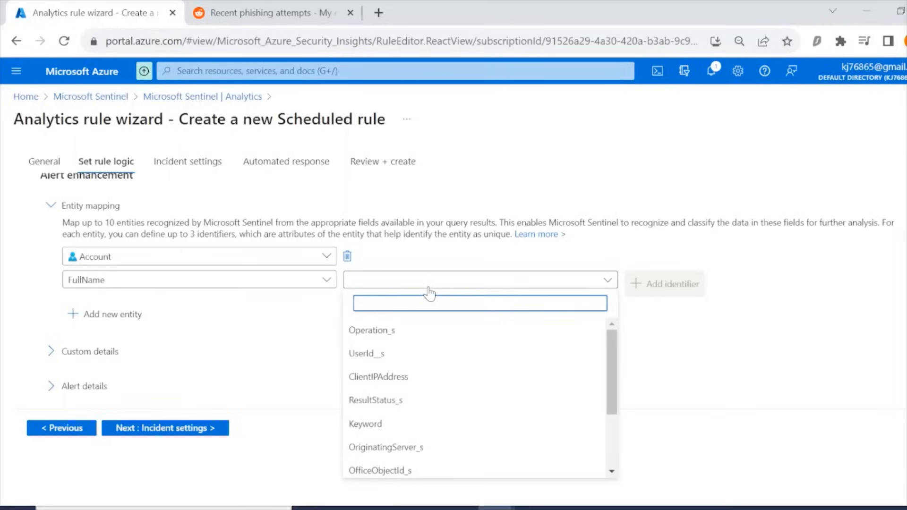
left_click(389, 357)
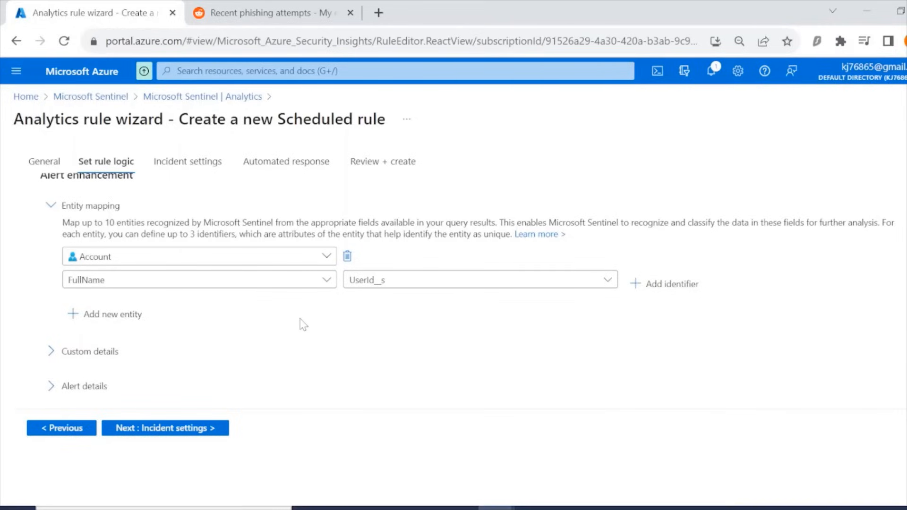
Step: Add a Host entity mapping that links the FullName identifier to the OriginatingServer_s column
left_click(115, 314)
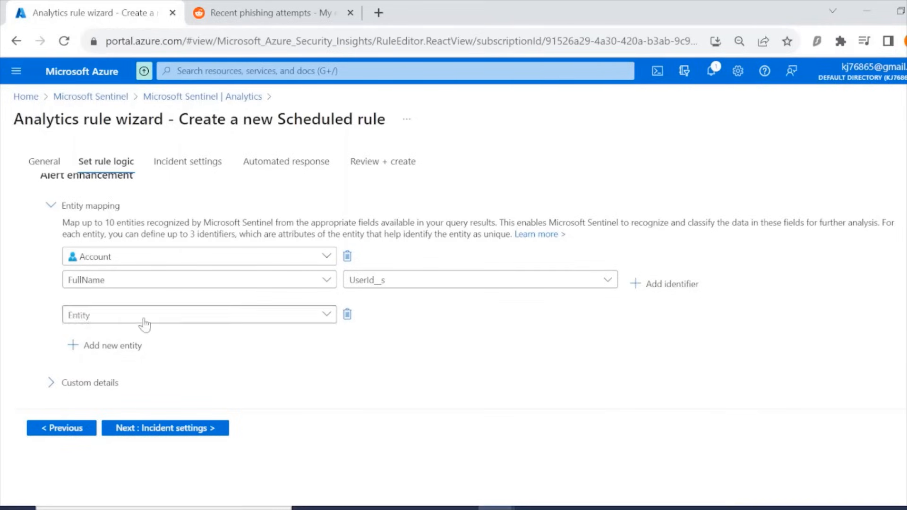
scroll(207, 312, "down", 2)
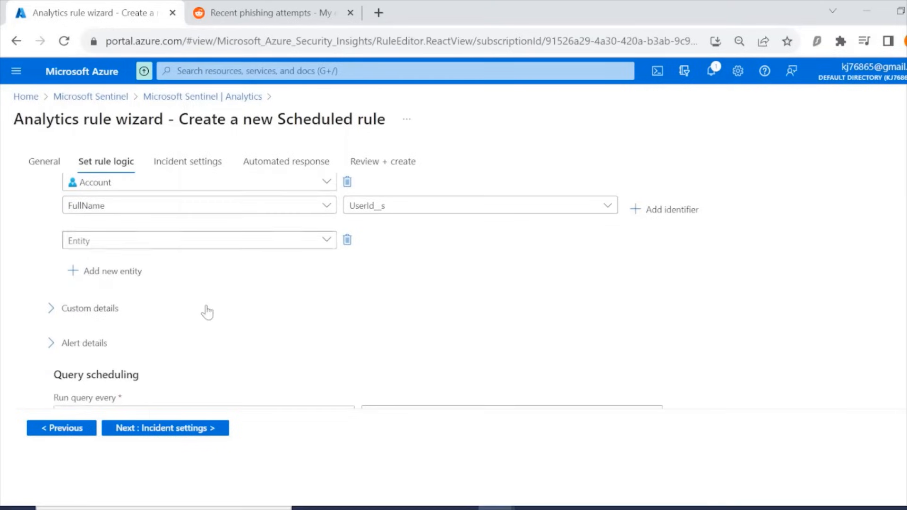
left_click(260, 247)
left_click(385, 207)
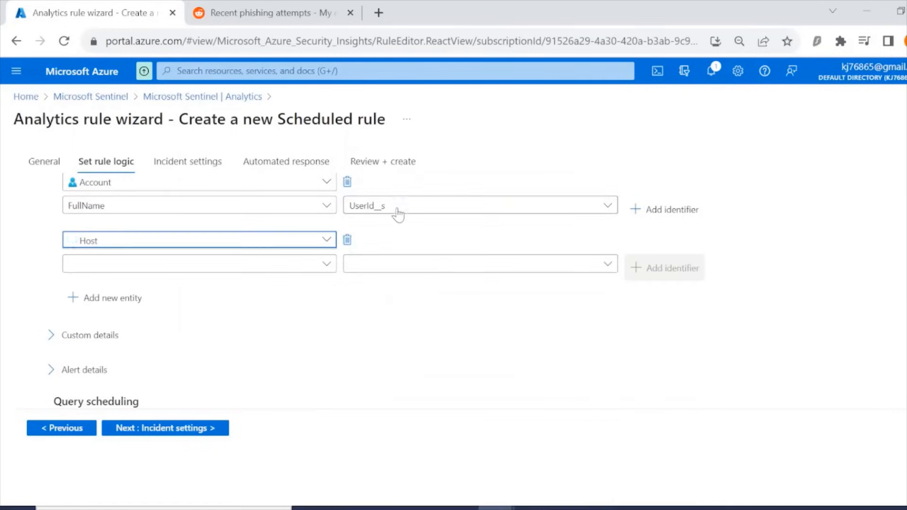
left_click(522, 264)
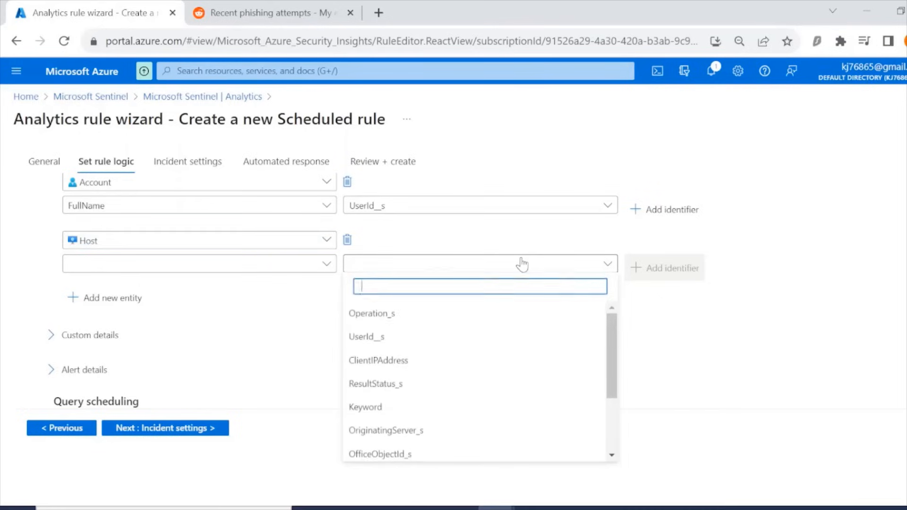
left_click(245, 262)
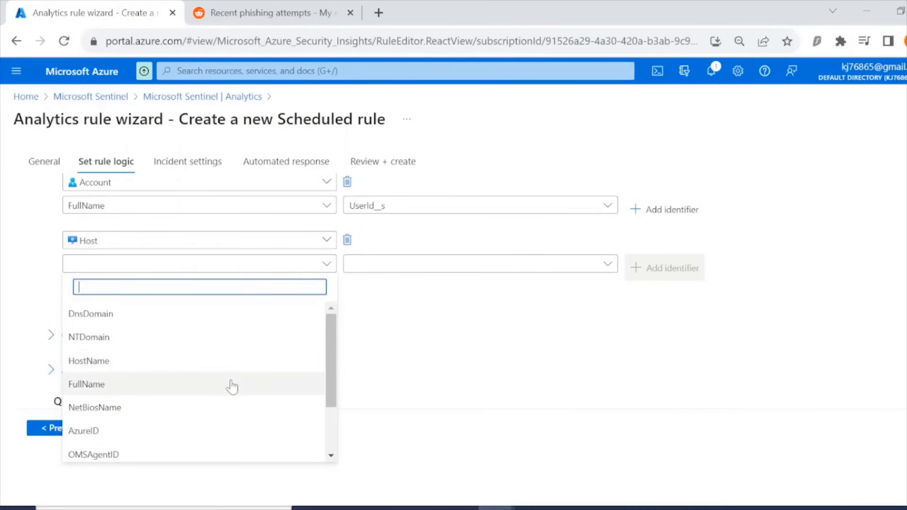
left_click(232, 386)
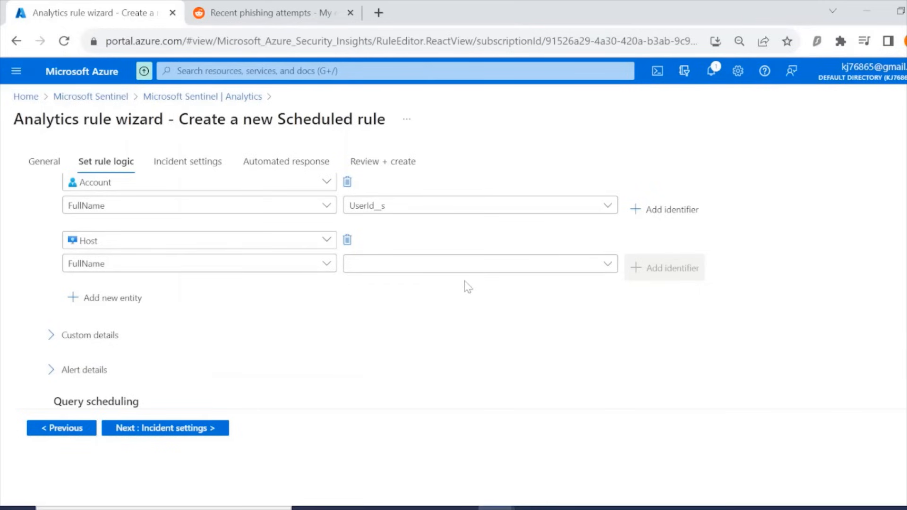
left_click(477, 270)
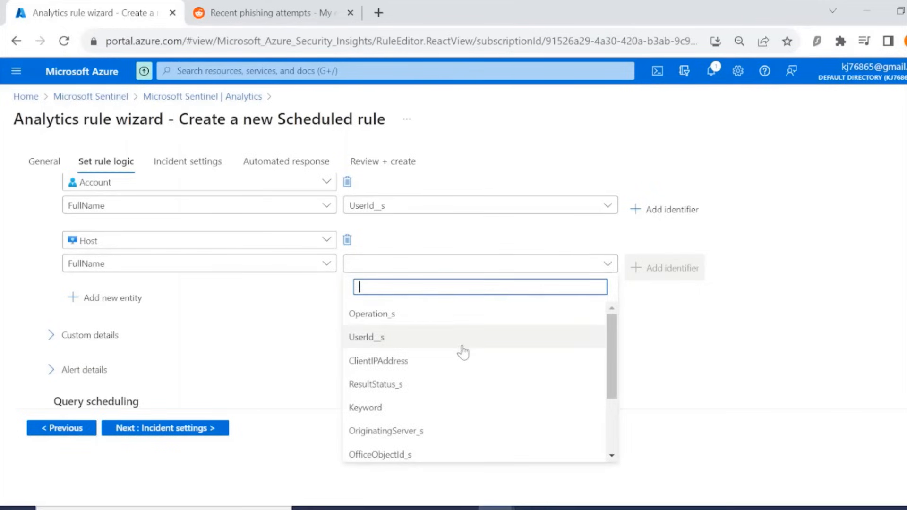
left_click(427, 430)
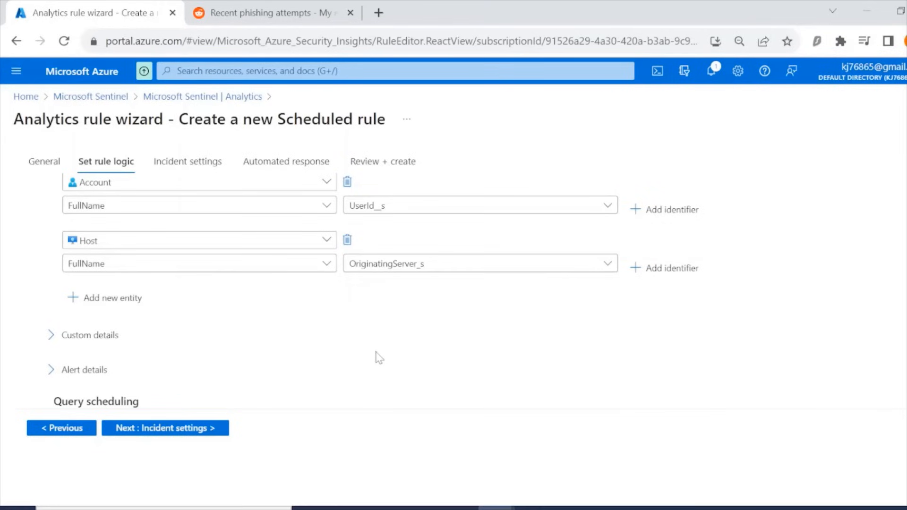
Step: Add an IP entity mapping that links the Address identifier to the ClientIPAddress column
left_click(132, 301)
left_click(134, 304)
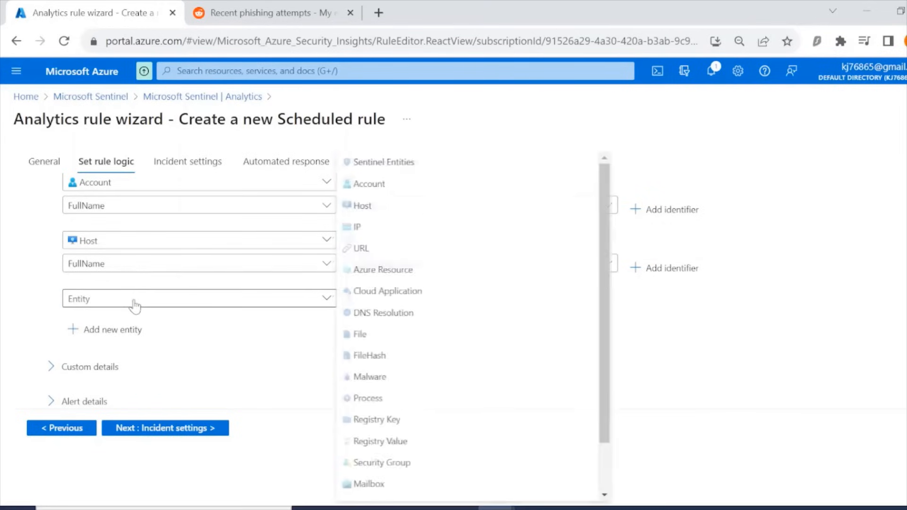
left_click(365, 227)
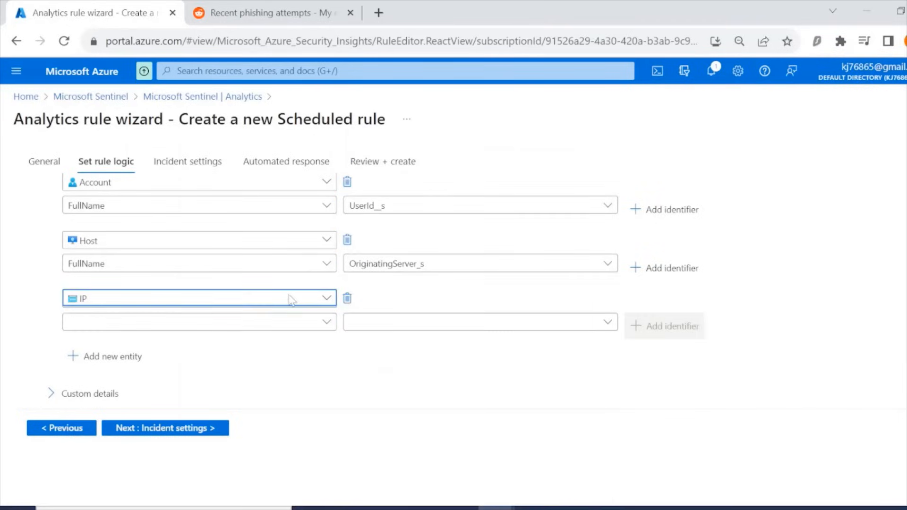
left_click(252, 325)
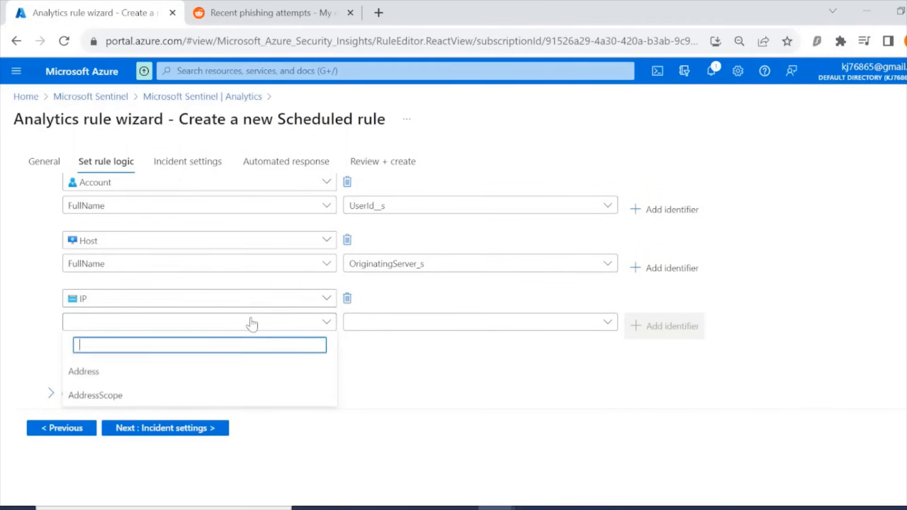
left_click(164, 373)
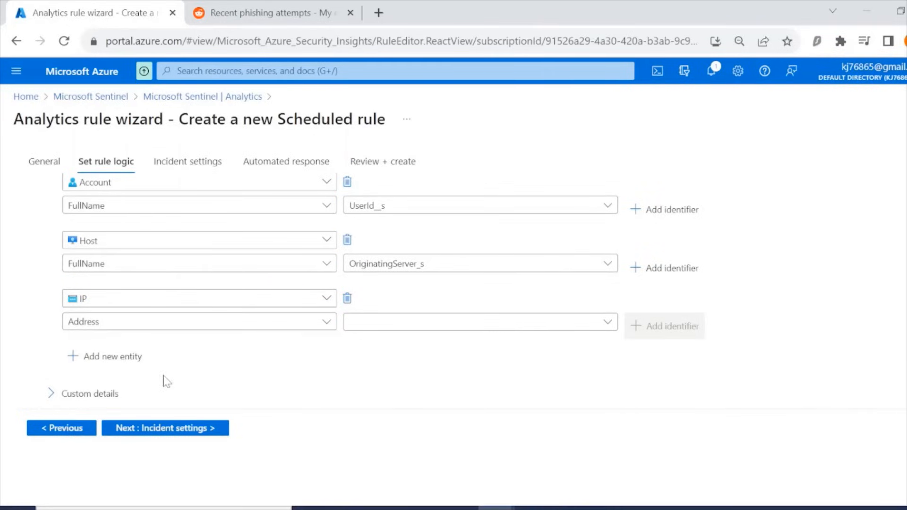
left_click(407, 325)
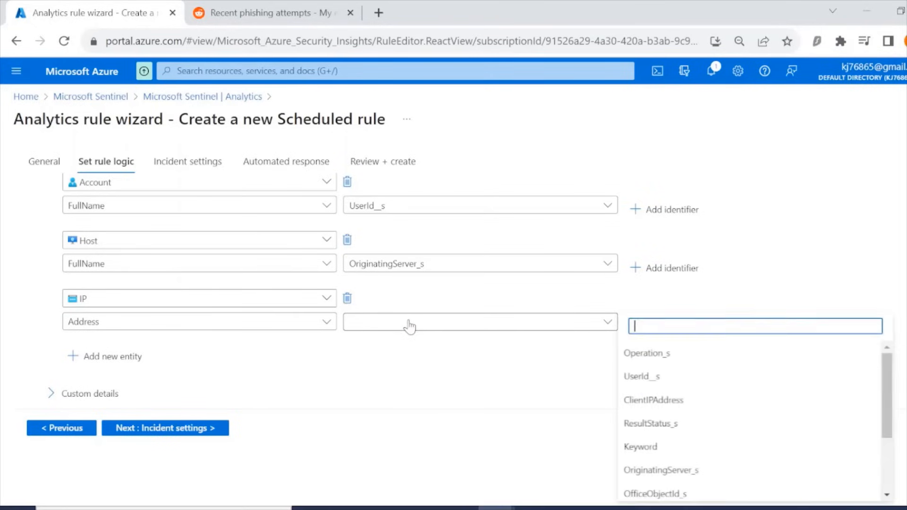
left_click(433, 329)
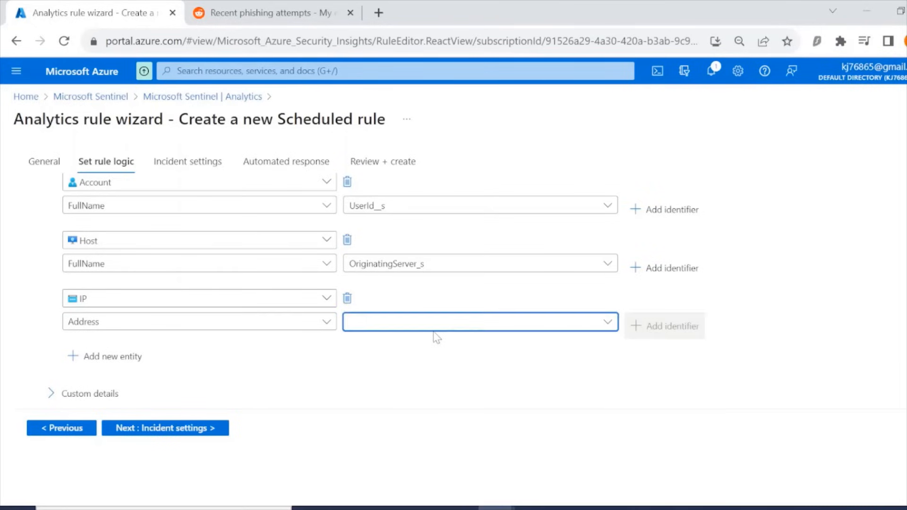
left_click(519, 335)
left_click(688, 402)
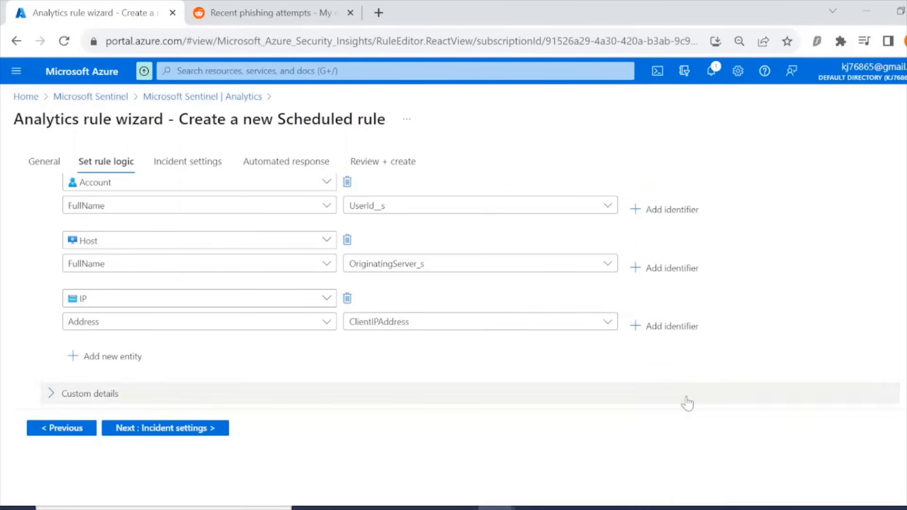
Step: Expand the alert details and enter "Malicious Inbox Rule, affected user" as the alert name format
scroll(410, 342, "down", 2)
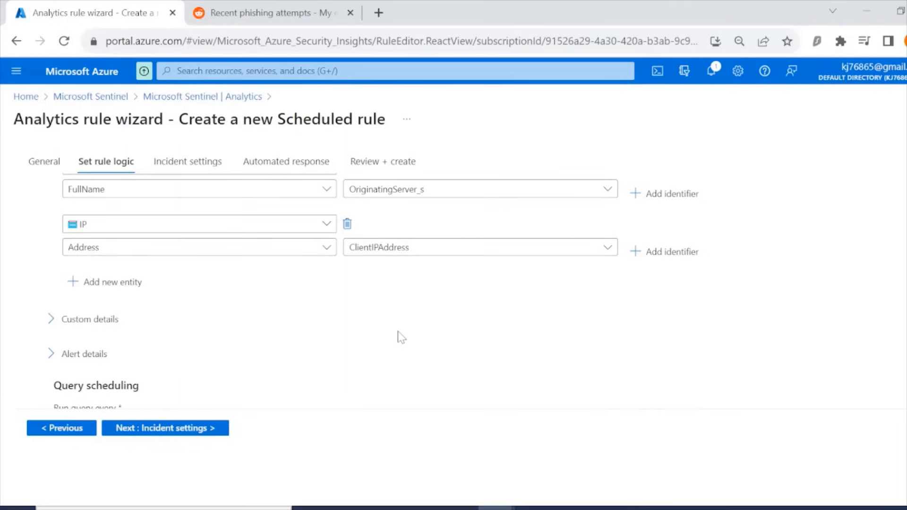
scroll(196, 262, "up", 4)
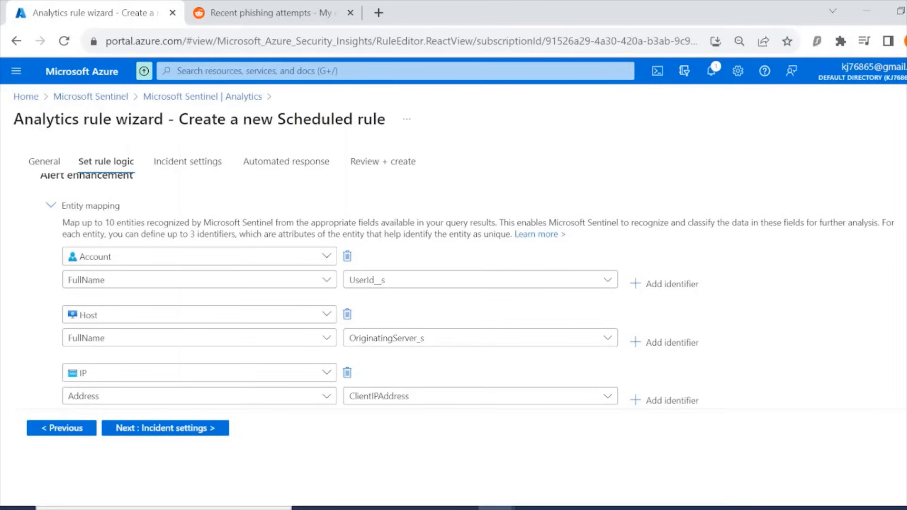
scroll(546, 316, "down", 3)
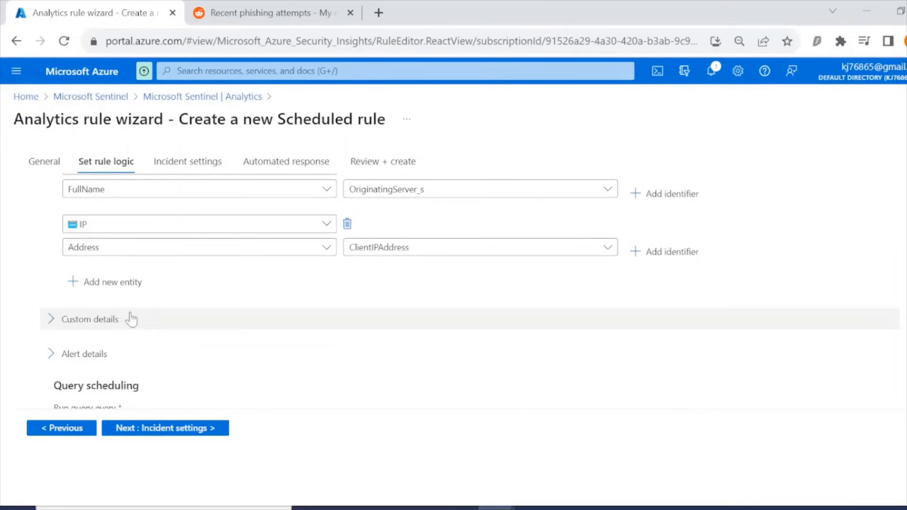
scroll(128, 326, "down", 2)
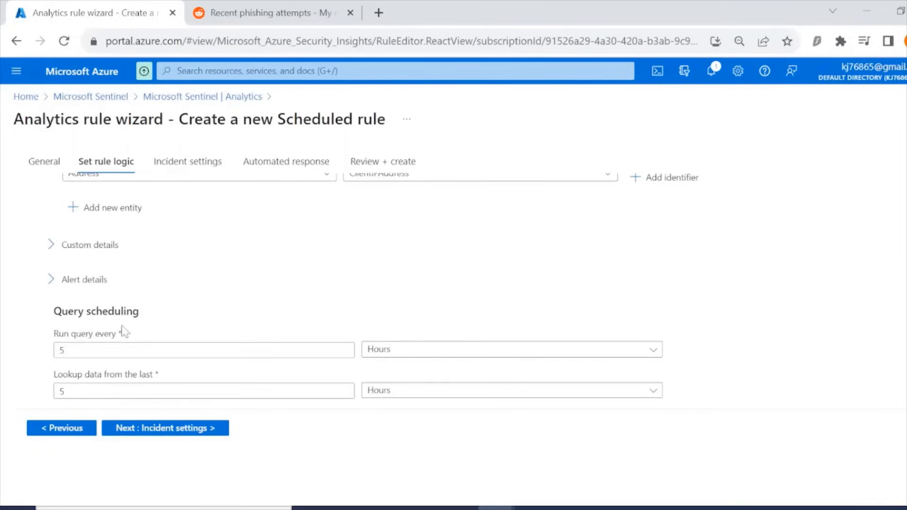
left_click(104, 288)
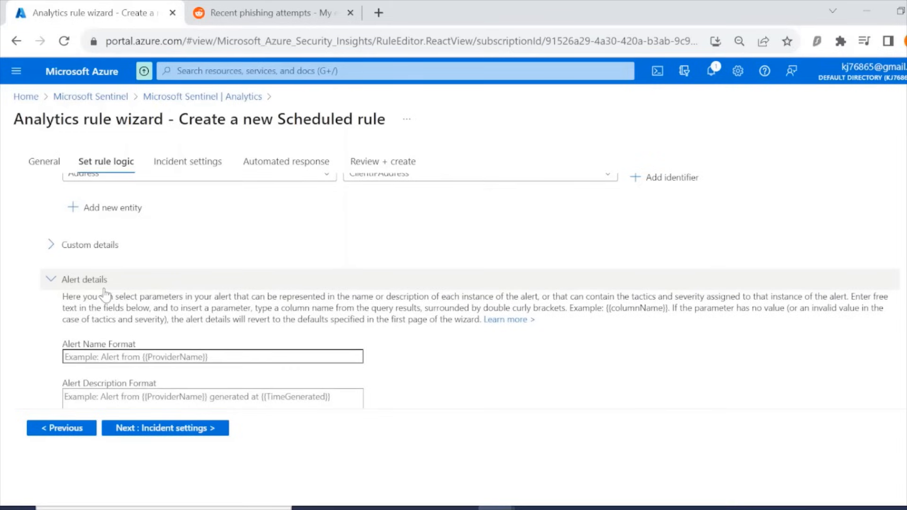
scroll(142, 283, "down", 2)
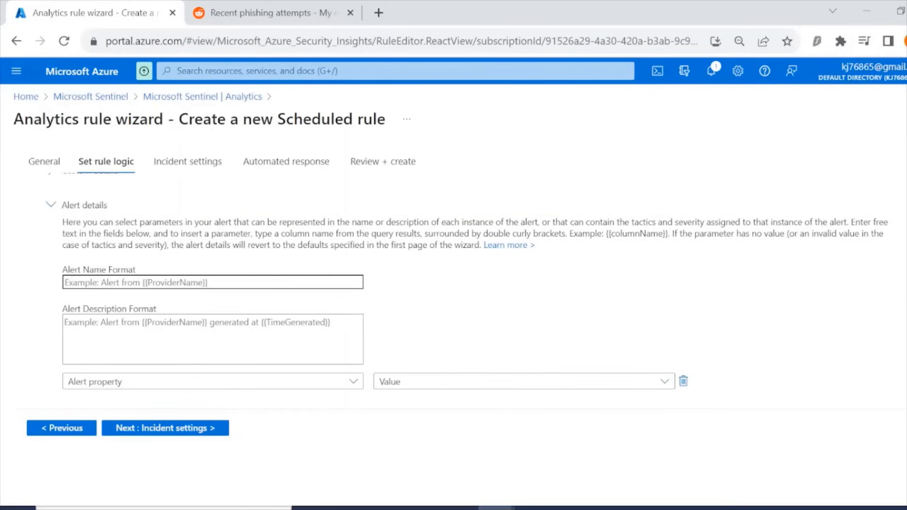
left_click(213, 283)
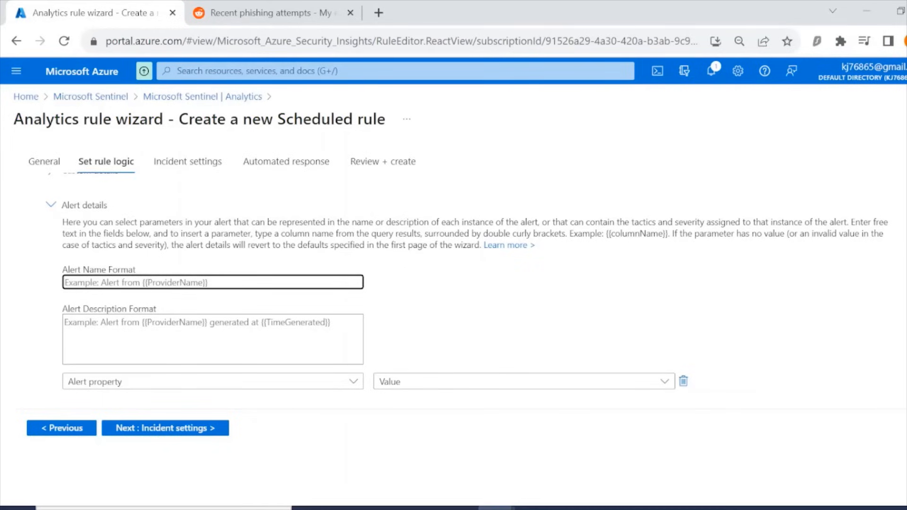
type("Mal")
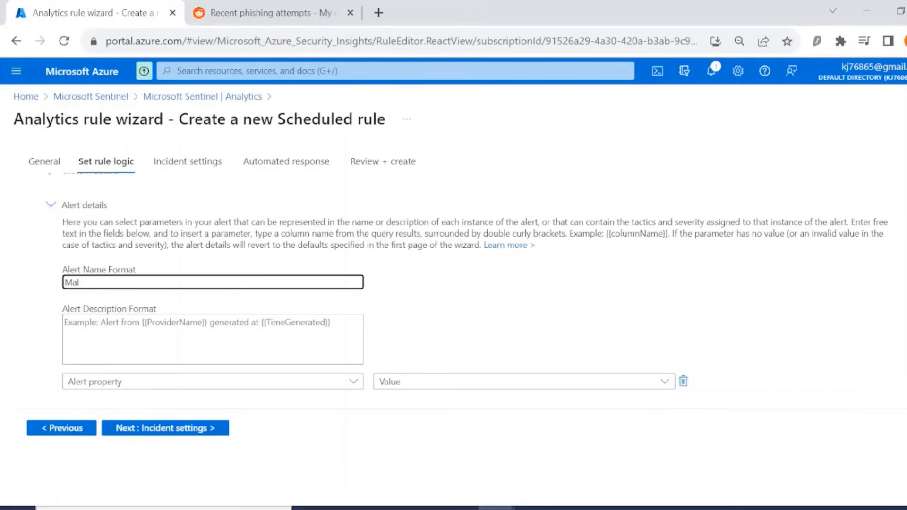
type("icious Inbox Rule, affete")
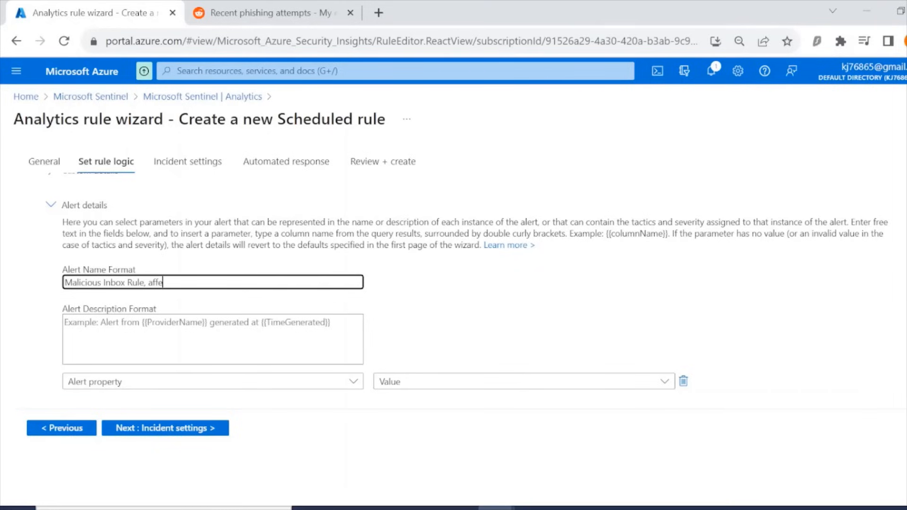
key("BackSpace")
key("BackSpace")
type("ct")
type("ed")
type(" user")
Step: Append the UserId__s column as a curly-bracket parameter at the end of the alert name format
type("//")
key("BackSpace")
key("BackSpace")
type("{")
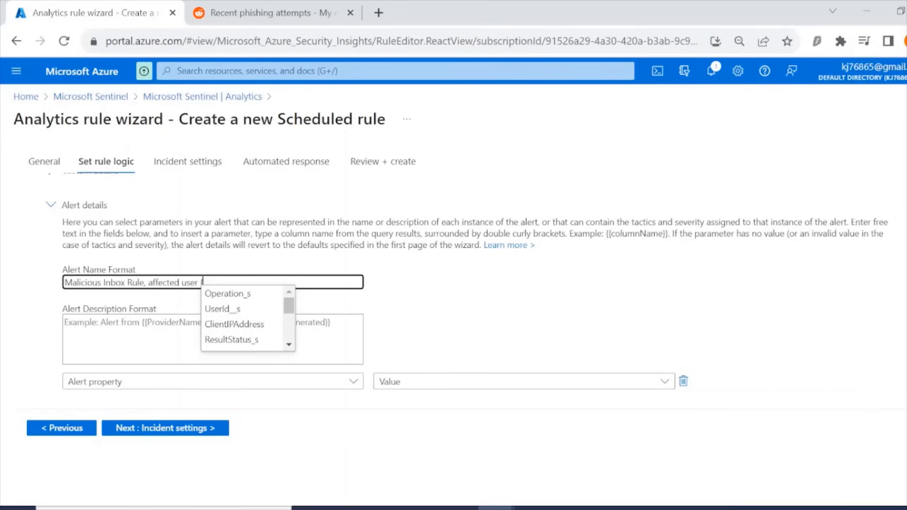
type("{")
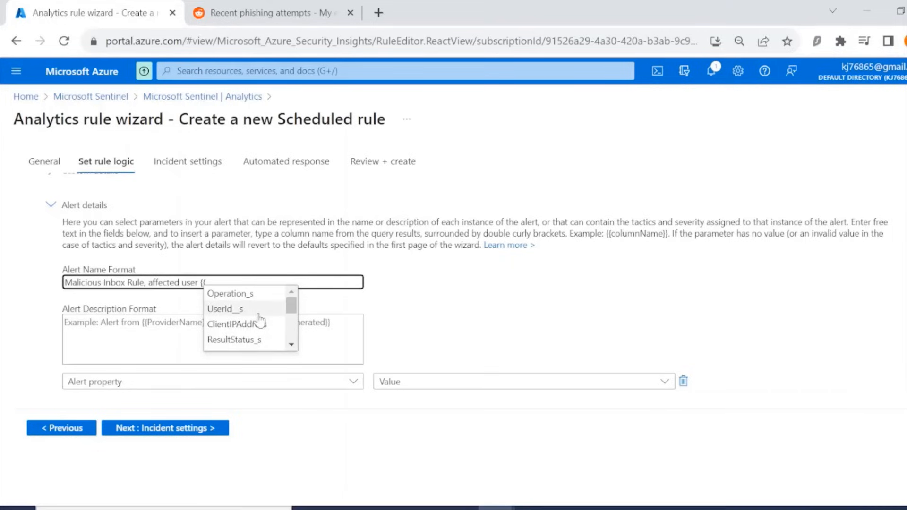
left_click(226, 309)
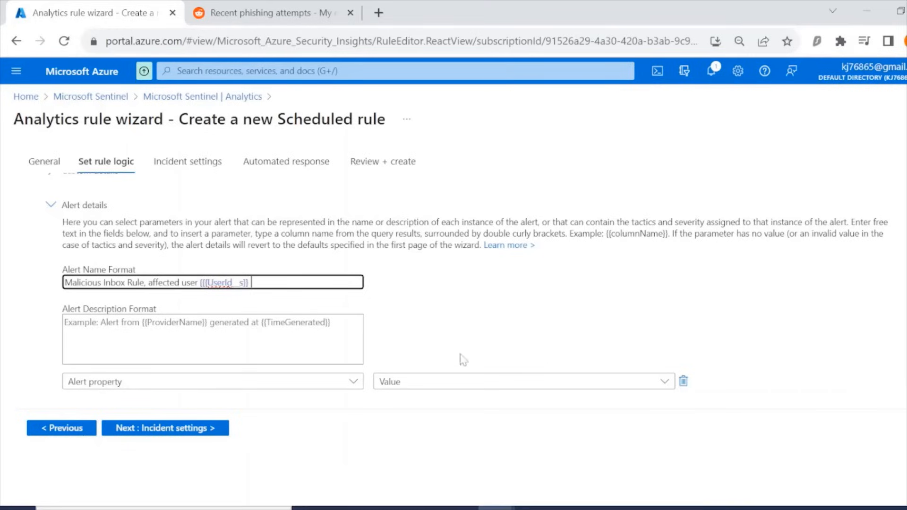
Step: Set the query schedule to run every 5 minutes
scroll(462, 358, "down", 1)
scroll(255, 324, "down", 3)
scroll(255, 324, "up", 3)
scroll(255, 324, "down", 3)
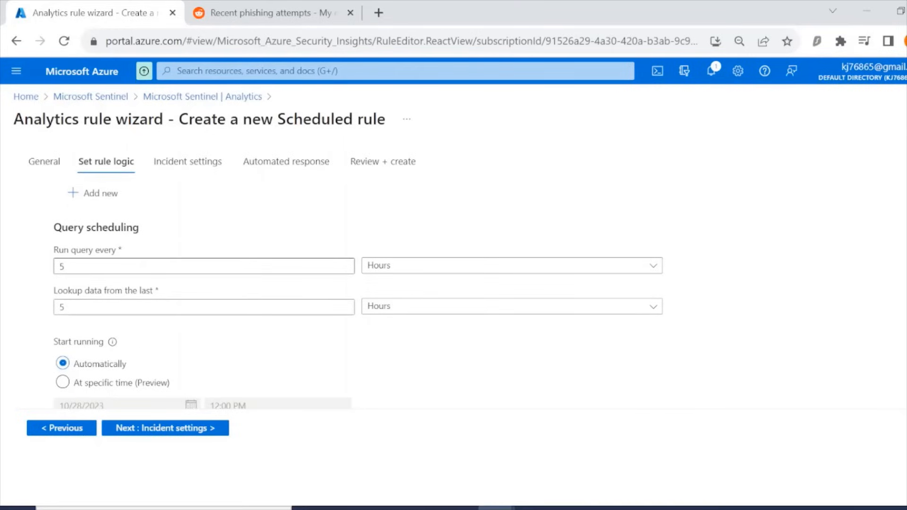
left_click(406, 268)
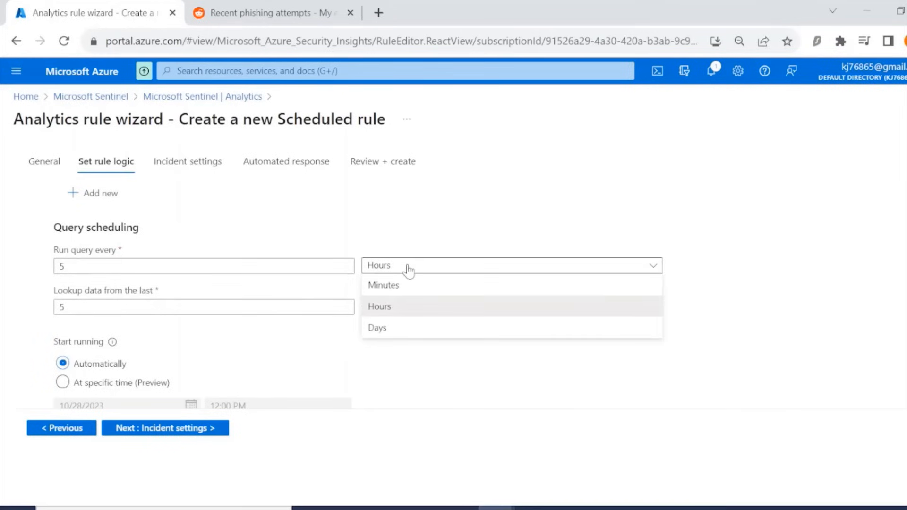
left_click(424, 285)
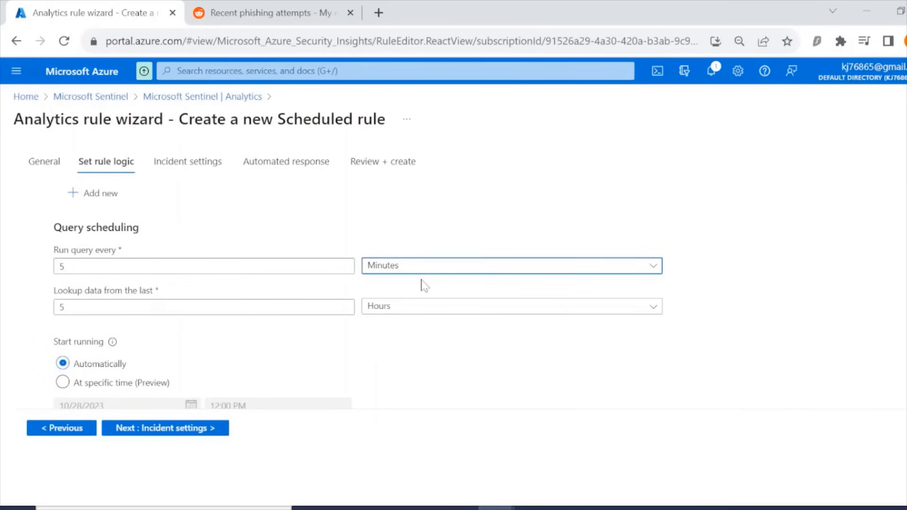
Step: Set the query's lookup period to the last 12 hours, after trying 48 hours
left_click(239, 307)
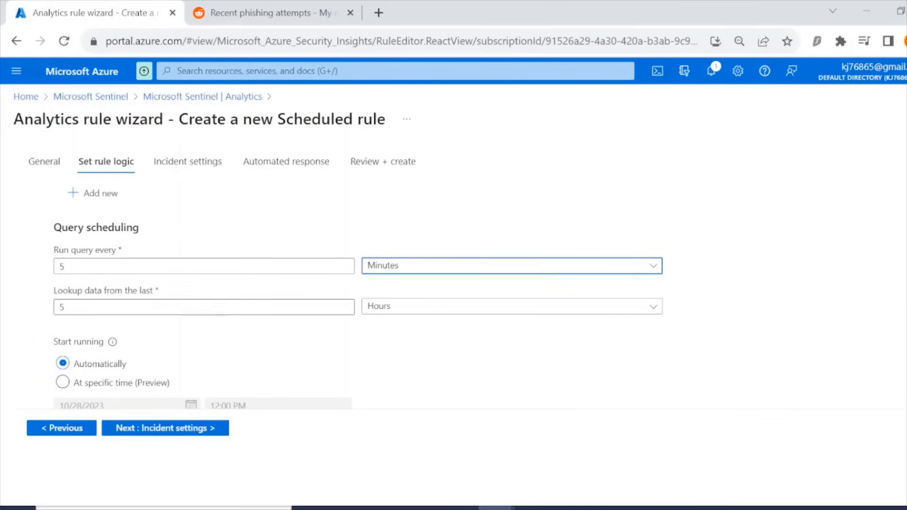
key("BackSpace")
type("0")
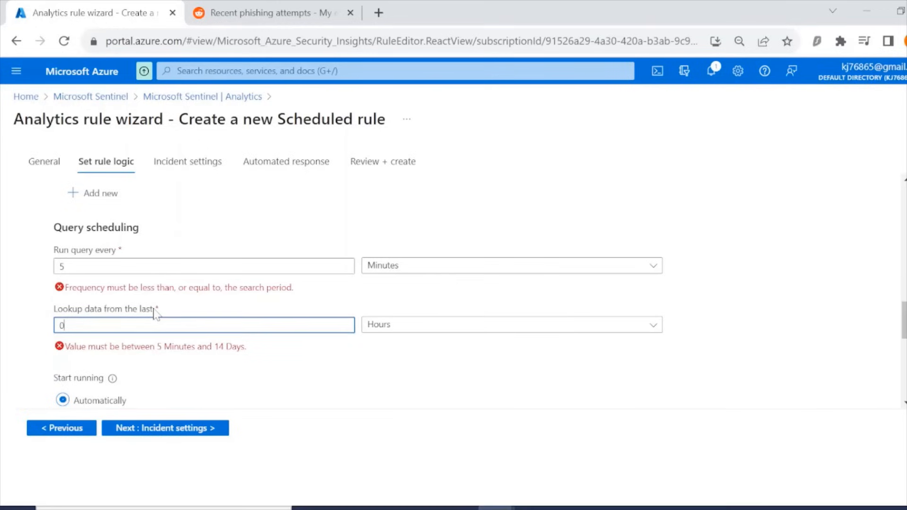
key("BackSpace")
type("48")
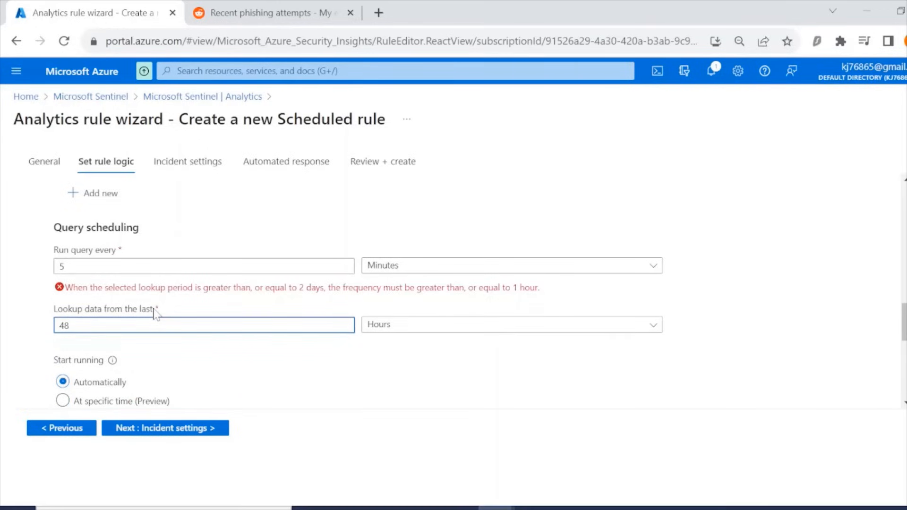
key("BackSpace")
key("BackSpace")
type("12")
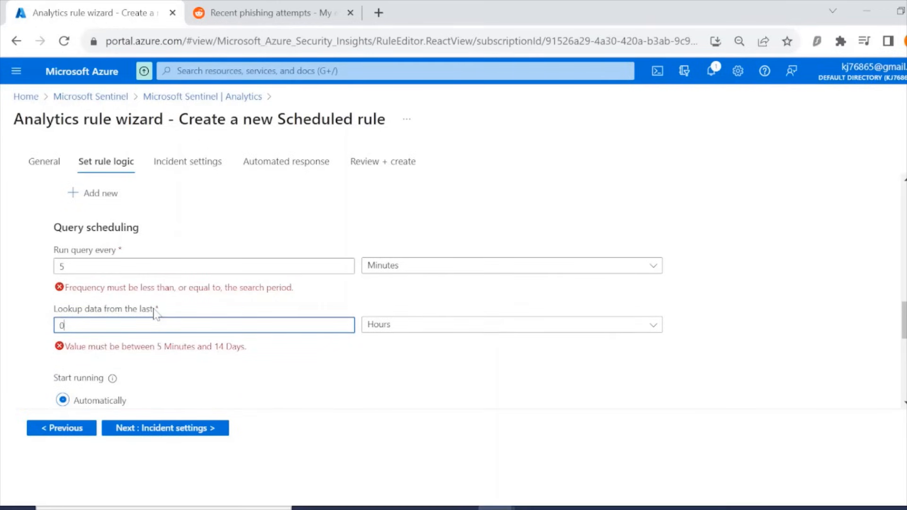
left_click(221, 336)
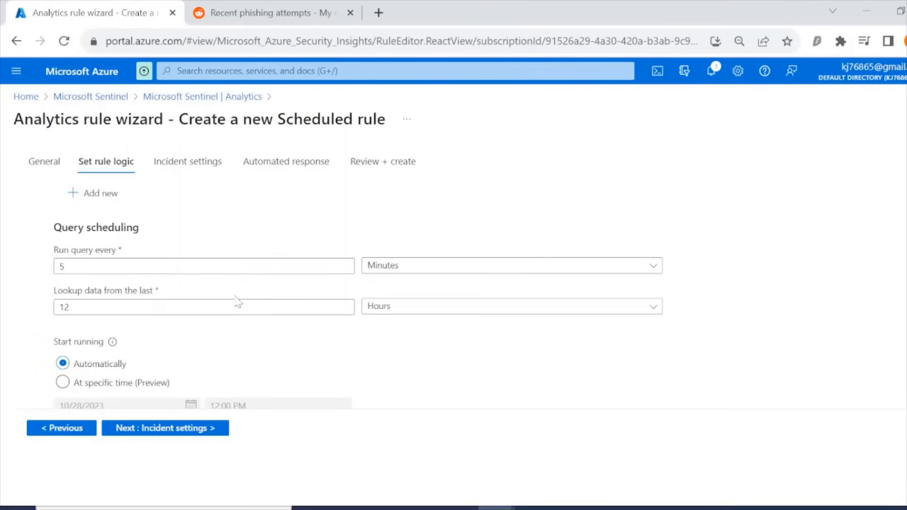
Step: Set the query's lookup period to the last 48 hours
left_click(204, 307)
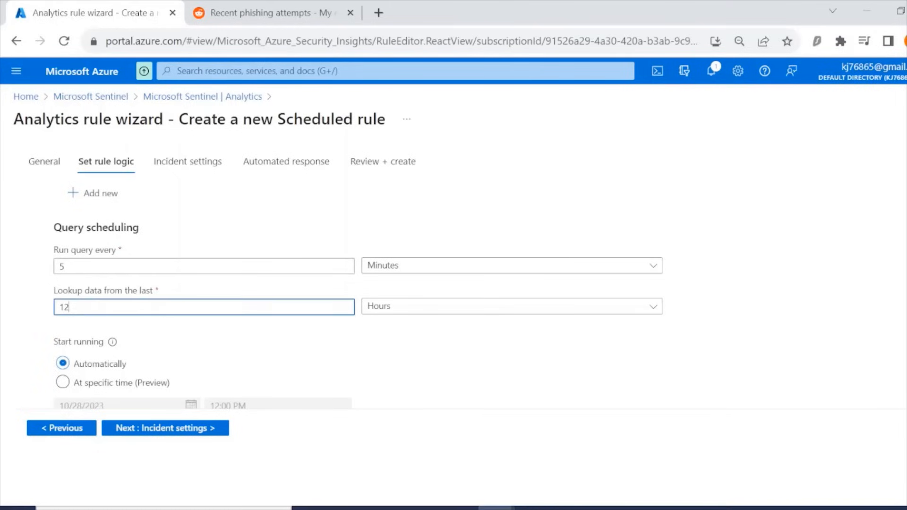
key("BackSpace")
key("BackSpace")
type("0")
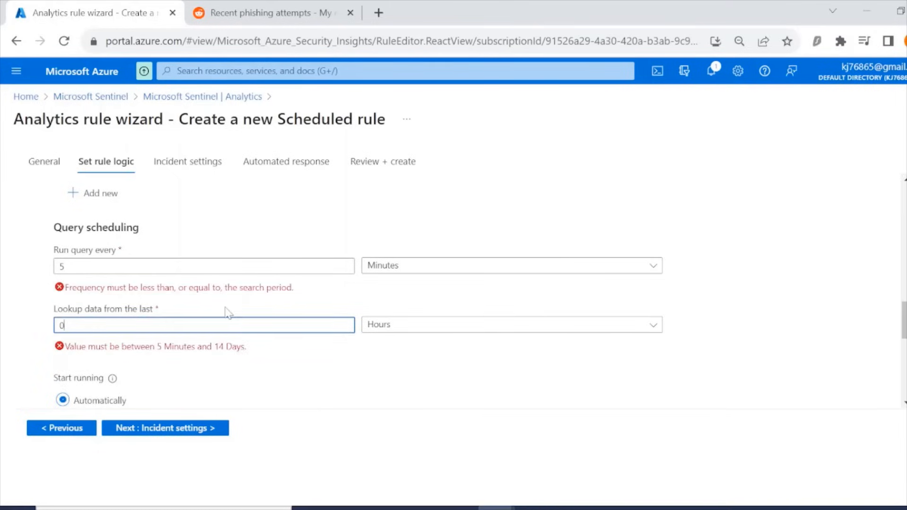
type("48")
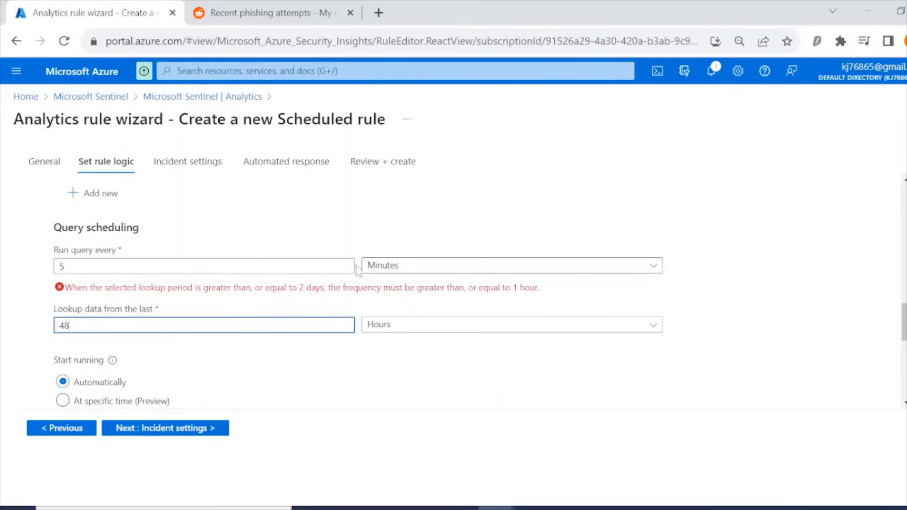
Step: Change the query frequency so the rule runs every 1 hour
left_click(419, 268)
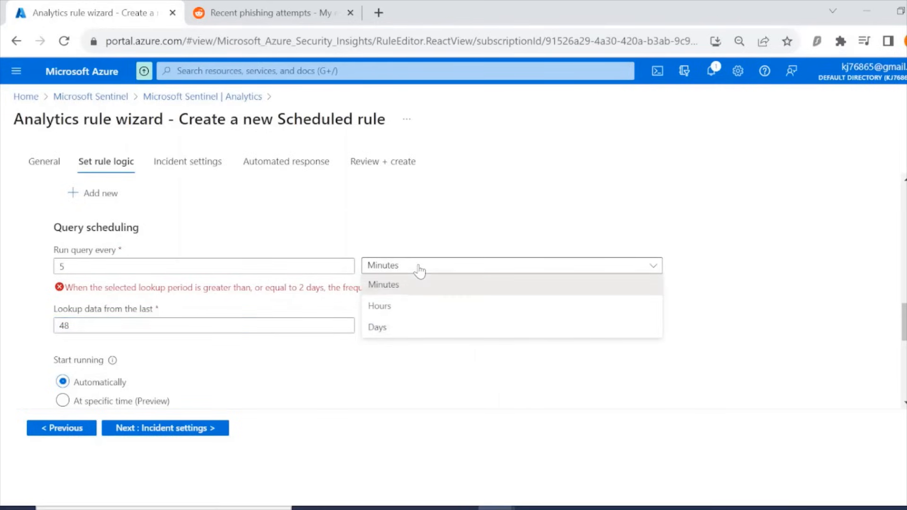
left_click(395, 308)
left_click(75, 267)
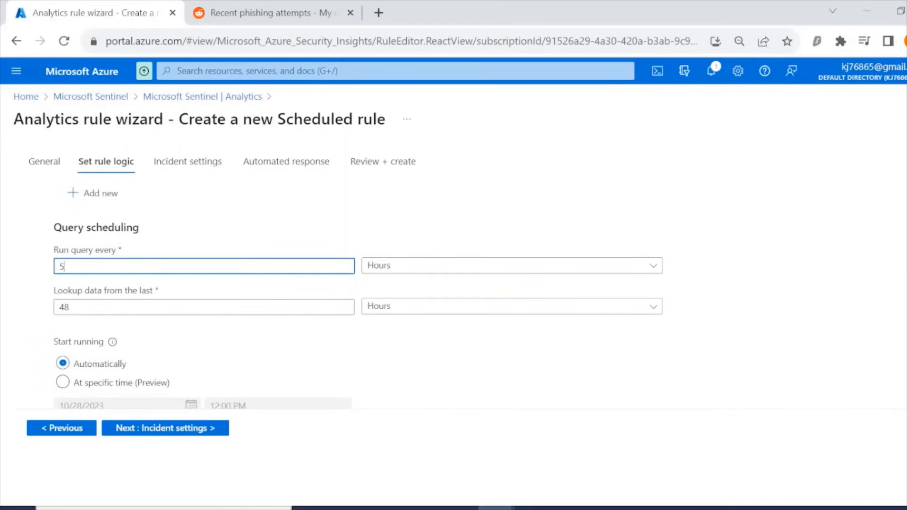
key("BackSpace")
type("1")
left_click(247, 348)
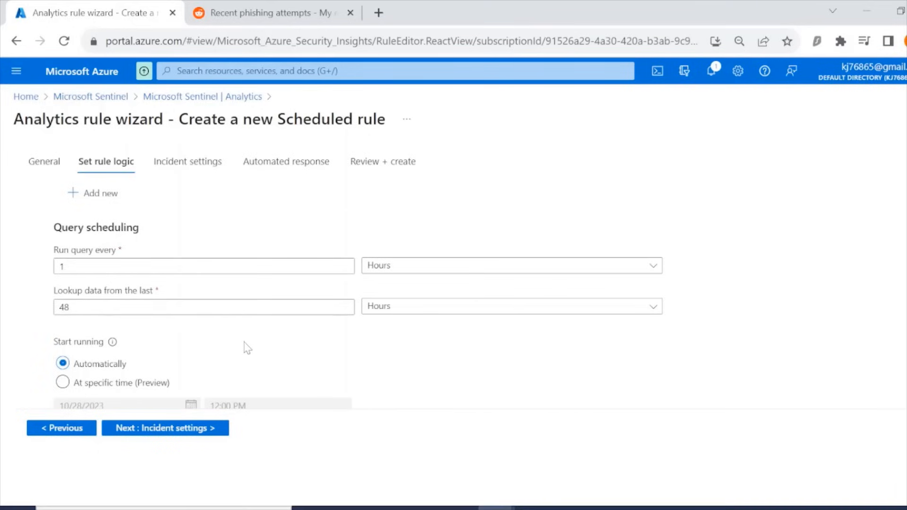
Step: Review the rule's start option, alert threshold, event grouping and suppression settings, along with the alert name format
scroll(255, 350, "down", 5)
scroll(257, 344, "up", 4)
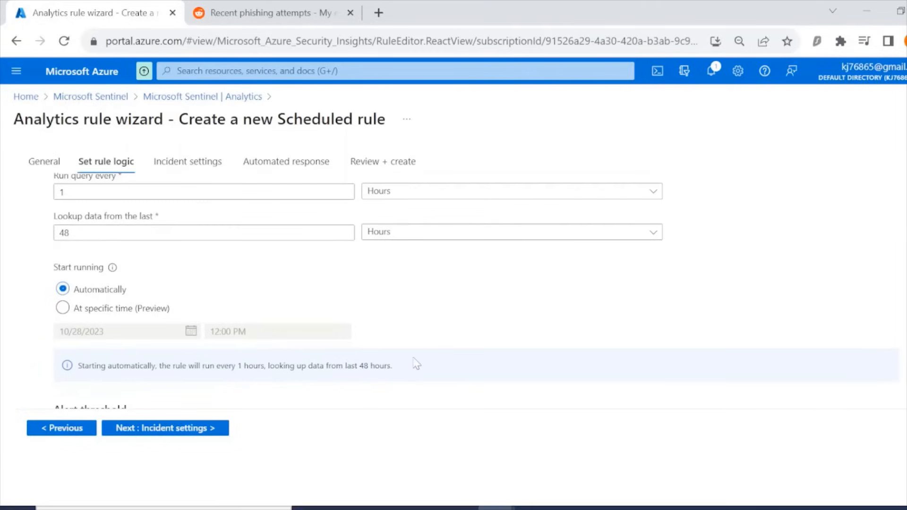
scroll(416, 364, "down", 3)
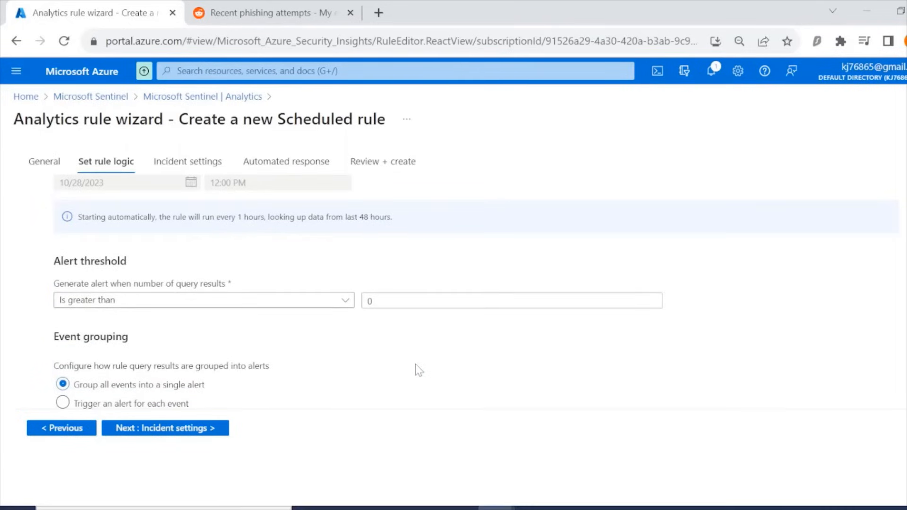
scroll(250, 321, "up", 2)
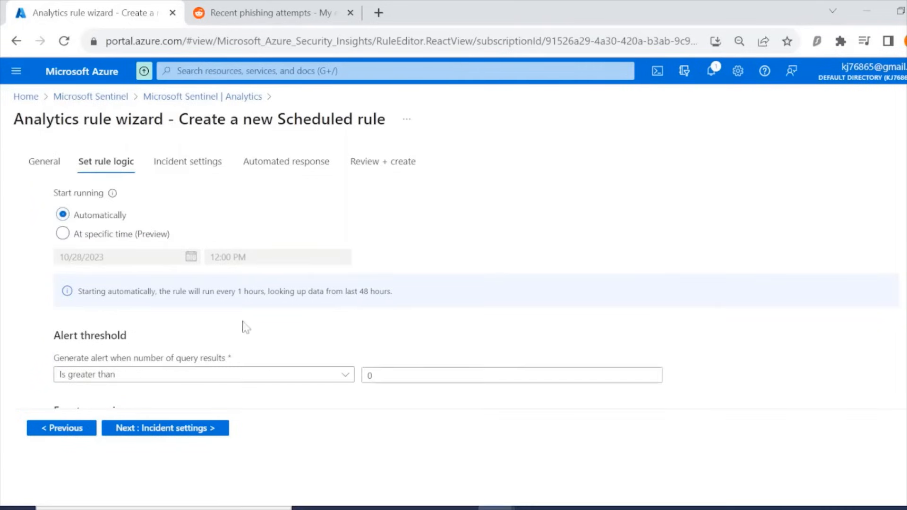
scroll(199, 284, "down", 3)
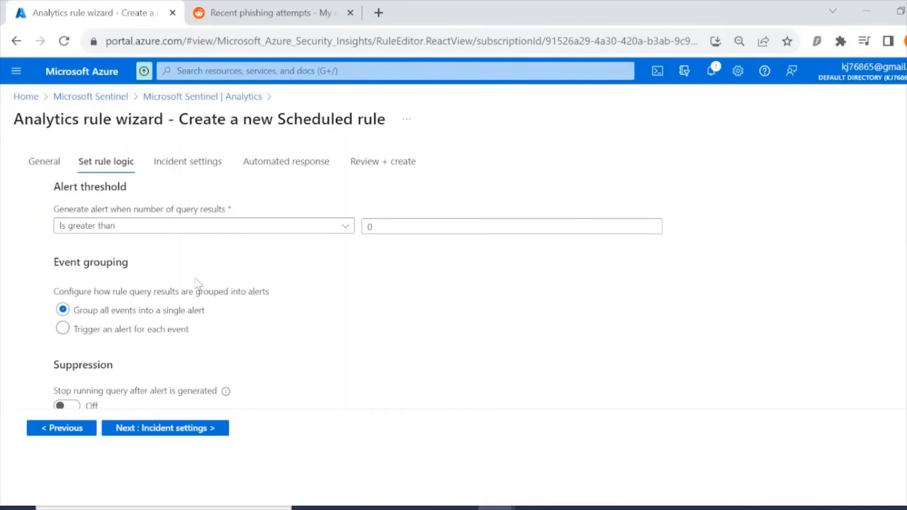
scroll(199, 283, "up", 5)
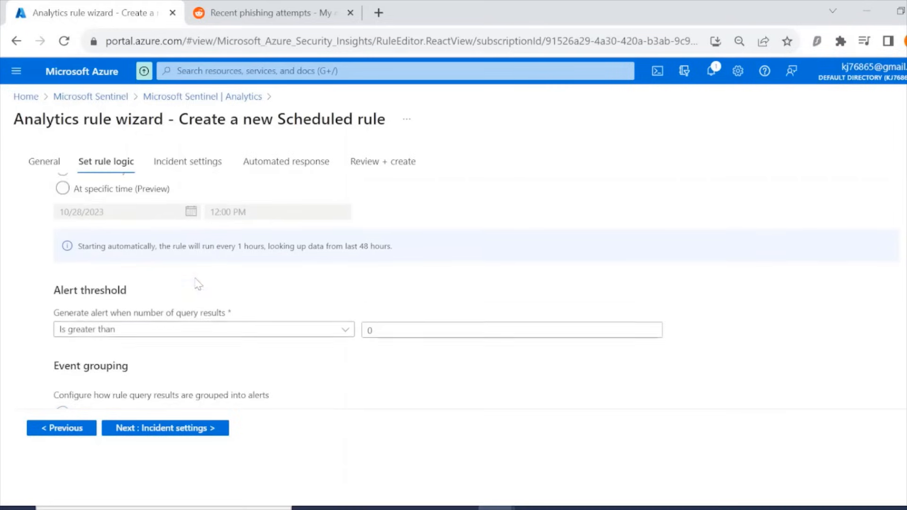
scroll(156, 279, "up", 4)
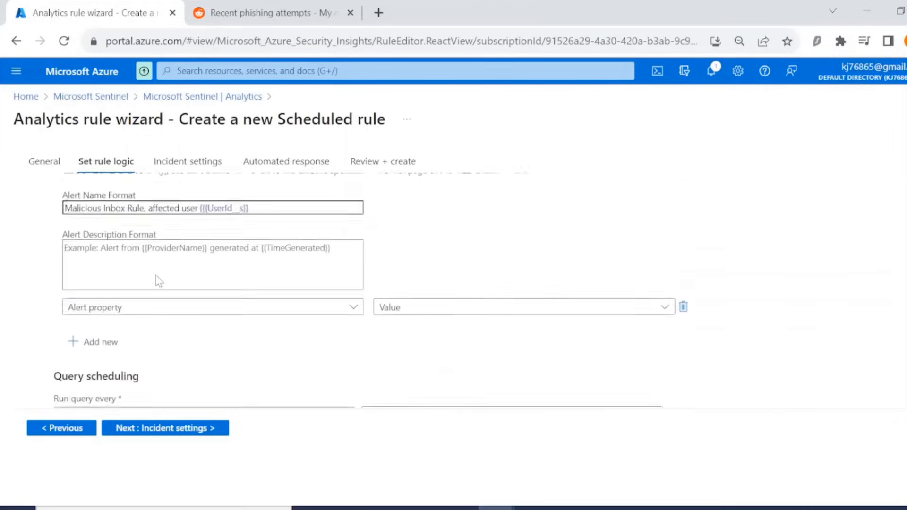
scroll(156, 279, "down", 5)
scroll(155, 278, "down", 4)
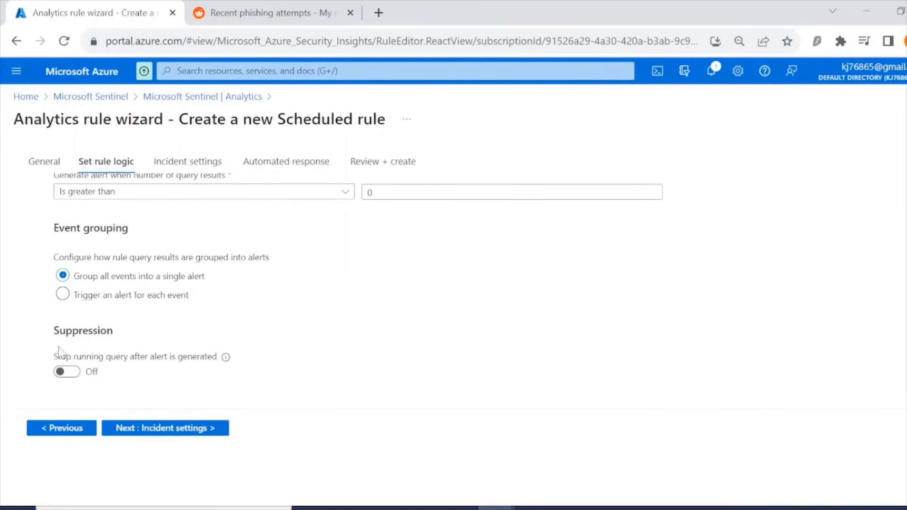
Step: Proceed to the incident settings, enable grouping of related alerts into incidents, and limit the group's time frame to 12 hours
left_click(178, 430)
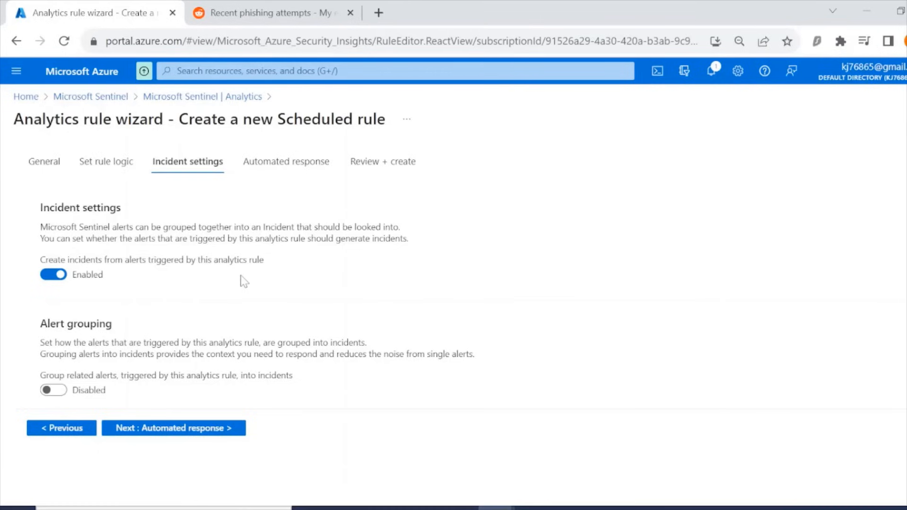
scroll(243, 281, "down", 2)
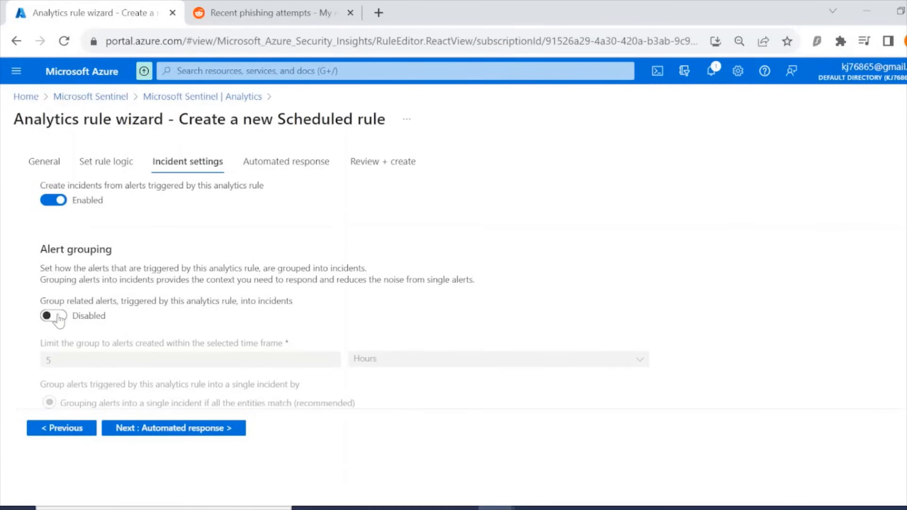
left_click(56, 317)
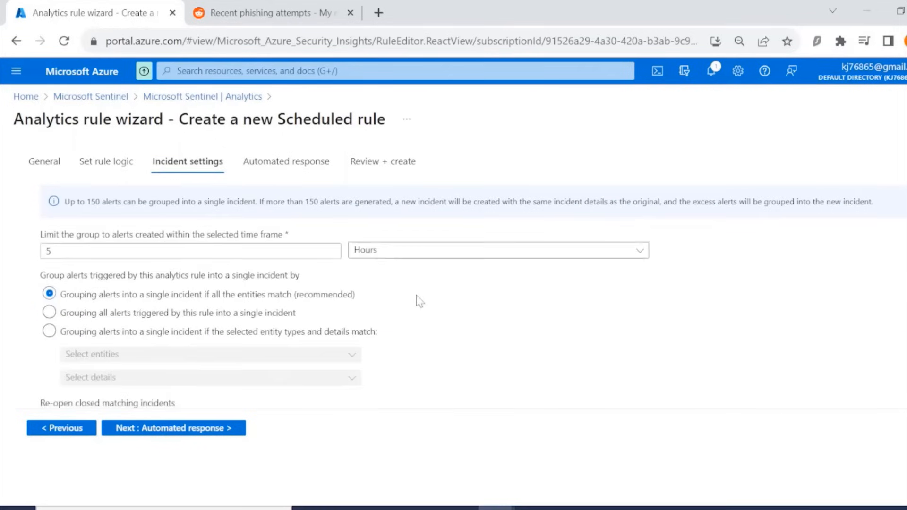
scroll(418, 302, "down", 2)
left_click(48, 251)
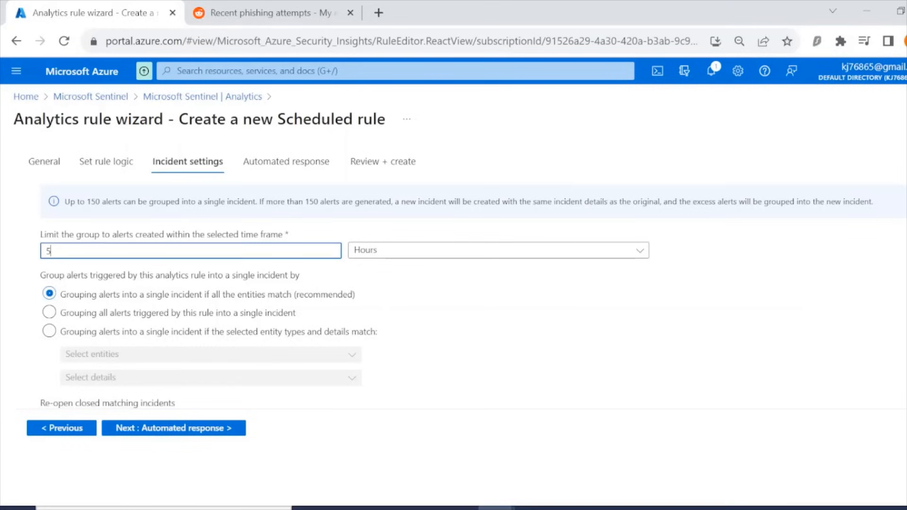
key("BackSpace")
type("12")
Step: Group alerts into a single incident when the selected entity types and details match, choosing Account as the entity
left_click(235, 333)
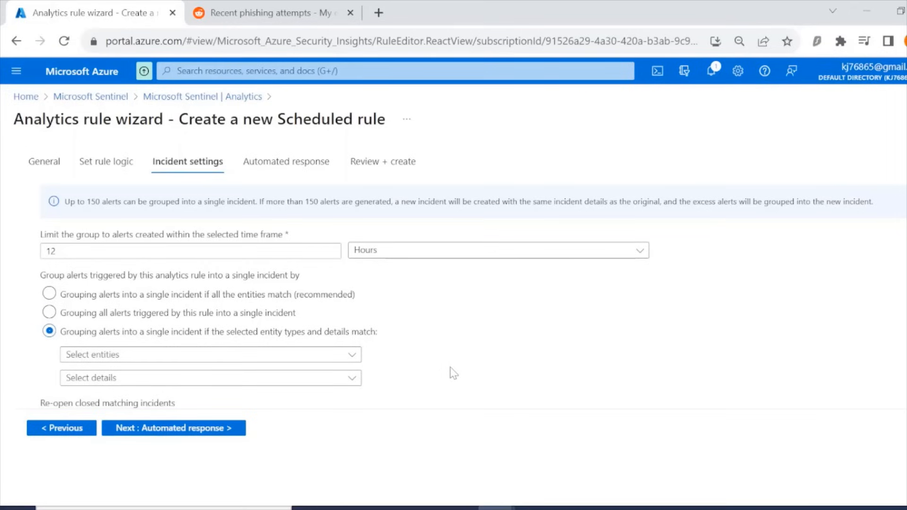
left_click(291, 351)
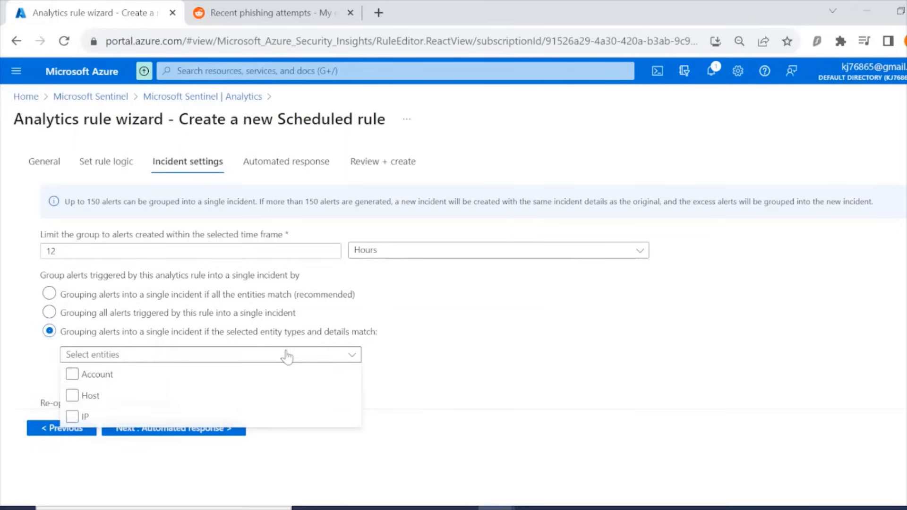
left_click(72, 374)
left_click(459, 373)
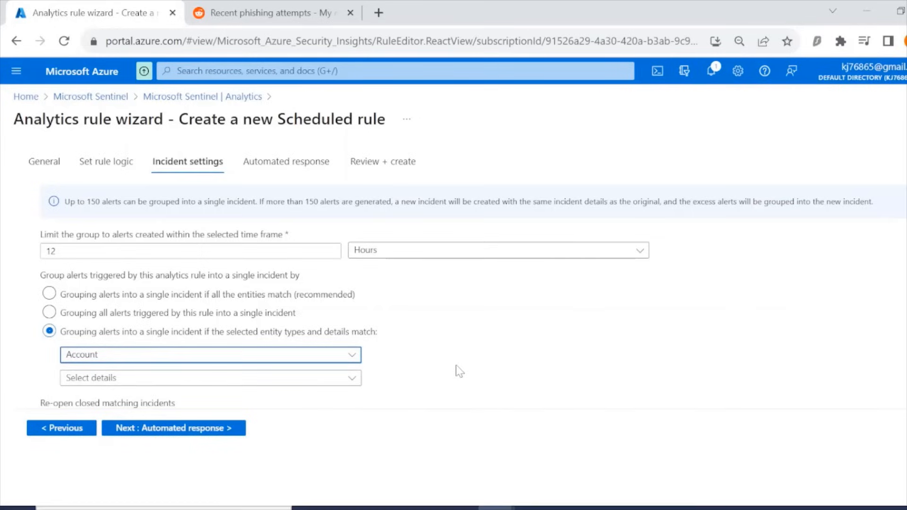
scroll(460, 372, "down", 1)
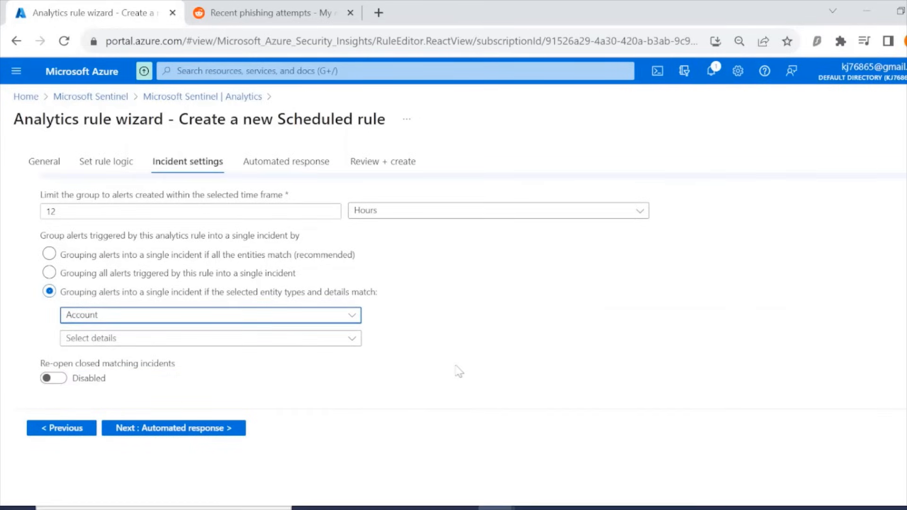
Step: Continue past the automated response settings without adding an automation rule, and save the analytics rule
left_click(188, 429)
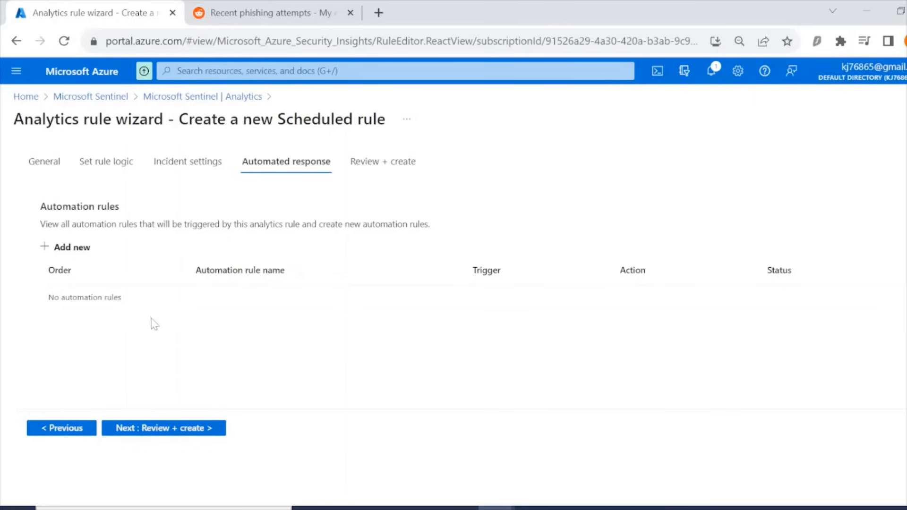
left_click(200, 430)
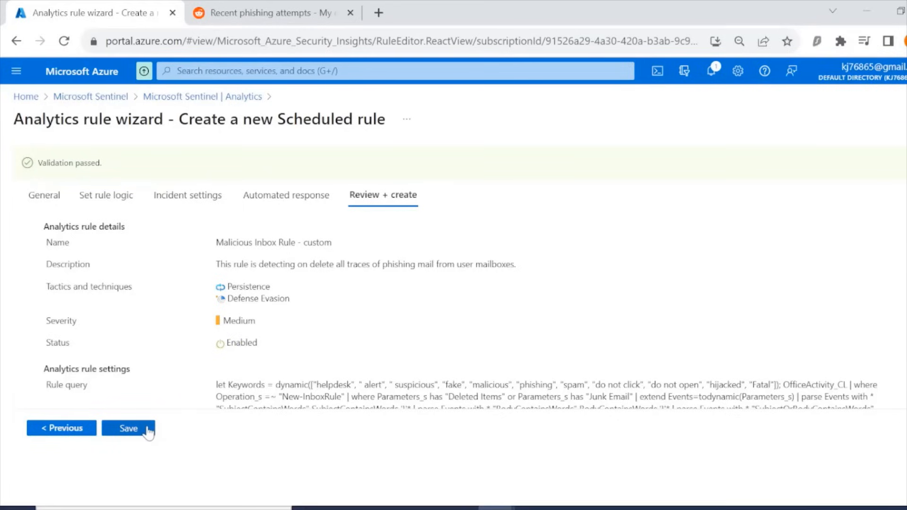
left_click(128, 428)
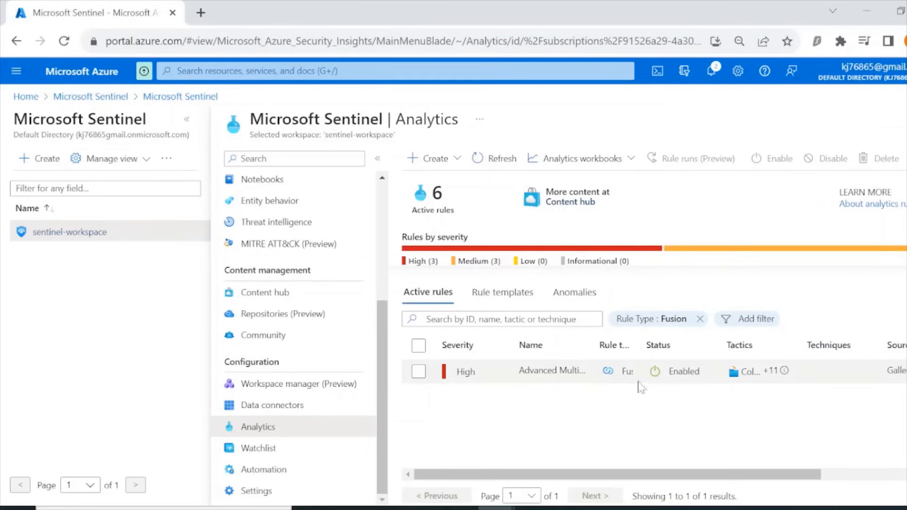
Step: Open the full details of the Malicious Inbox Rule incident in the Sentinel incidents list and look over its entities
scroll(304, 376, "up", 5)
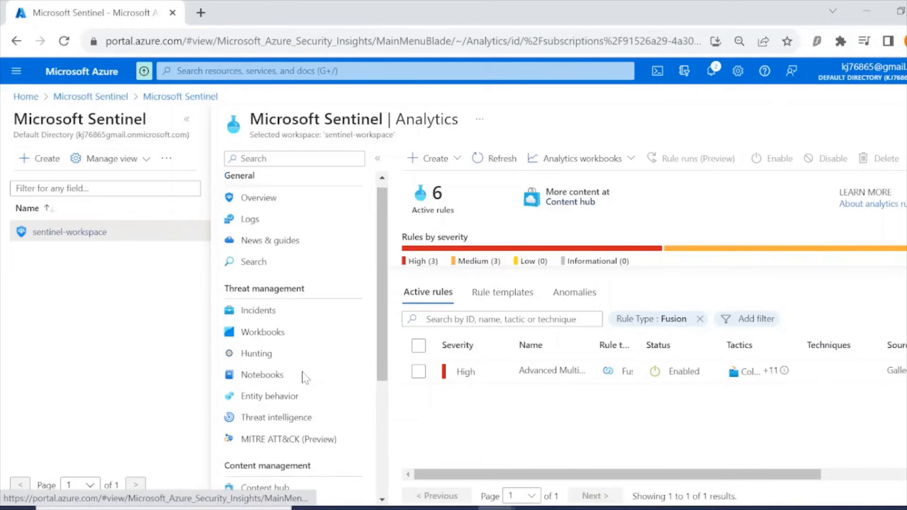
left_click(292, 320)
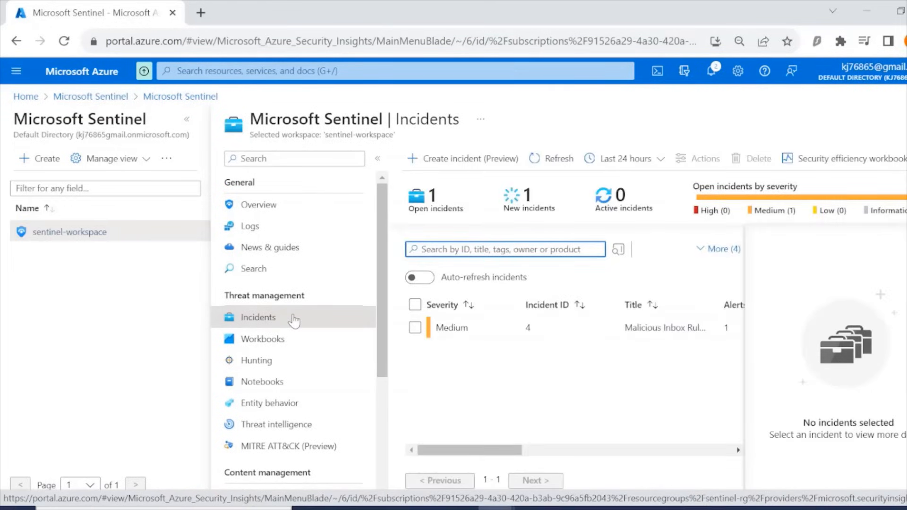
left_click(553, 340)
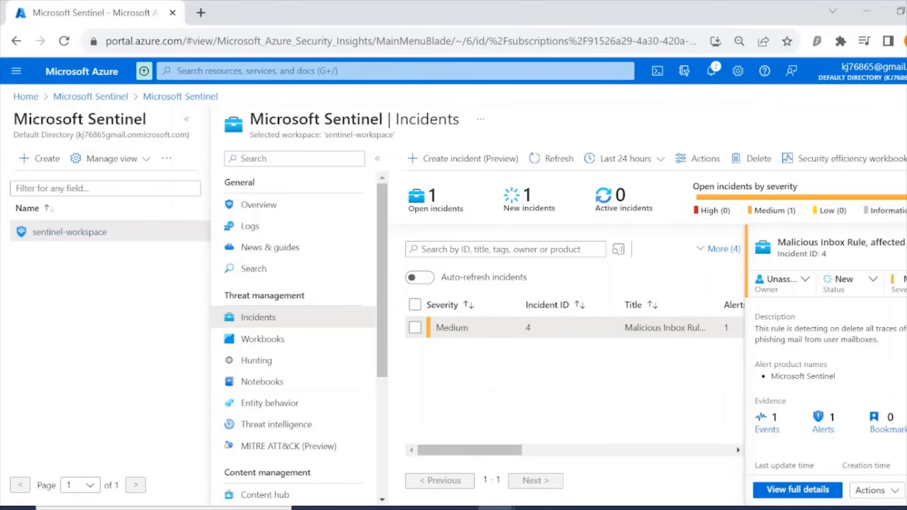
left_click(906, 240)
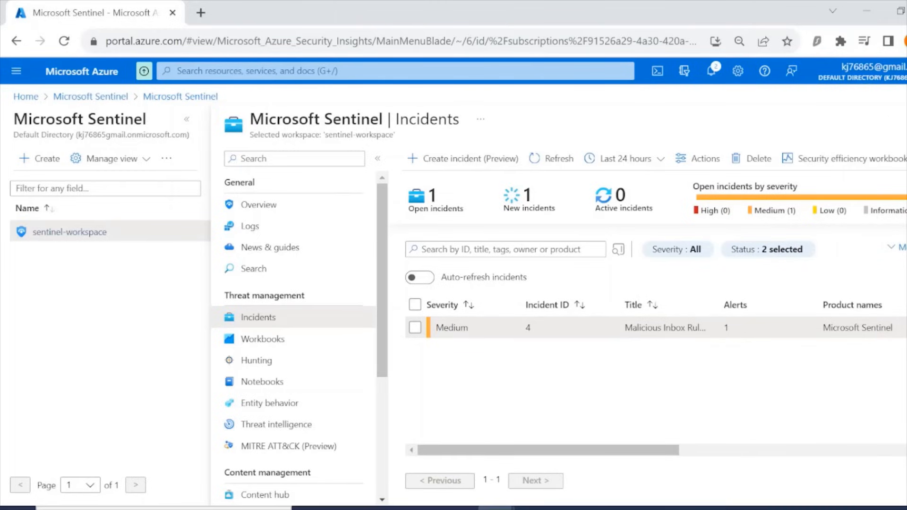
left_click(902, 247)
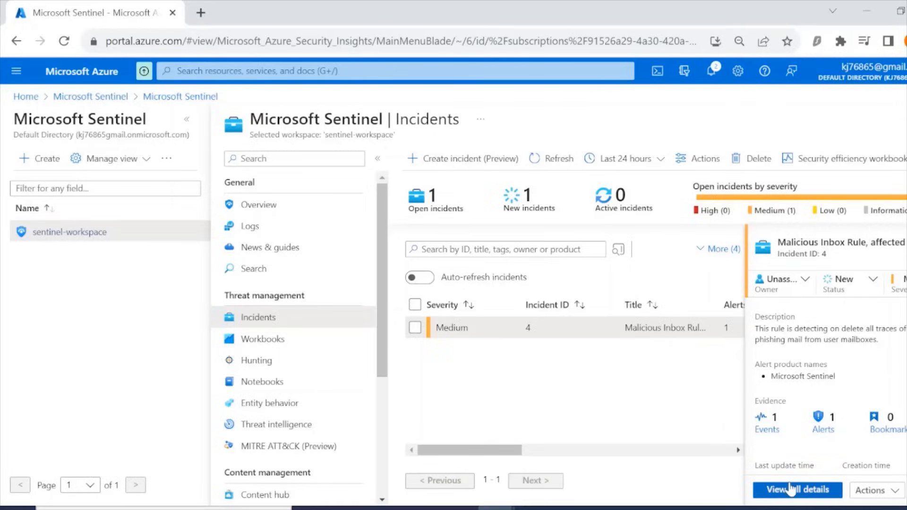
left_click(781, 493)
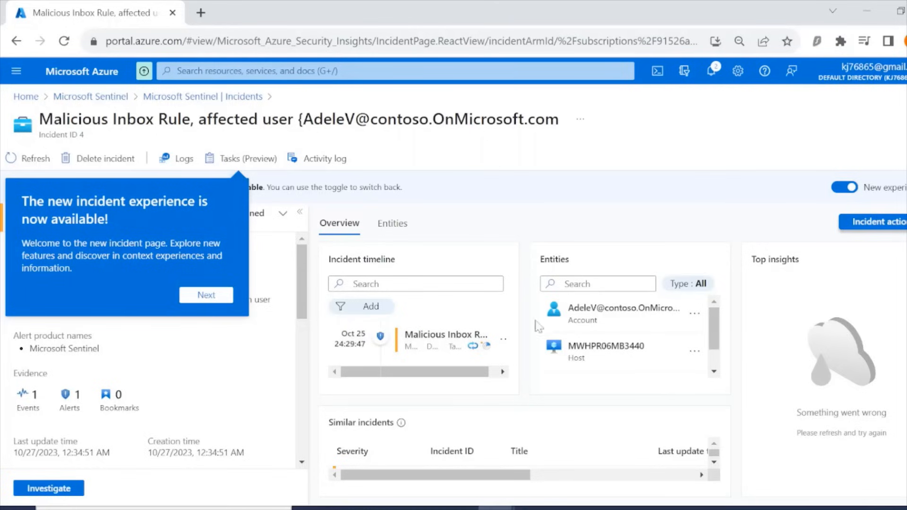
scroll(577, 344, "down", 1)
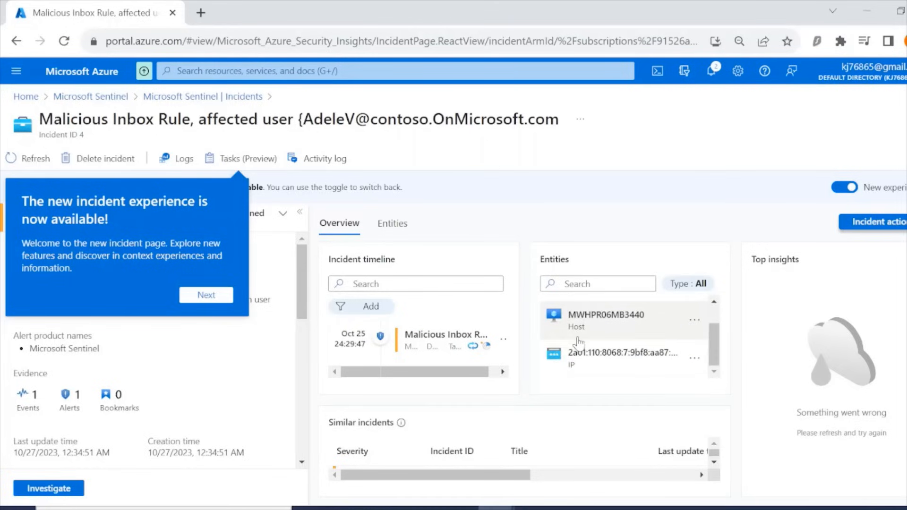
scroll(577, 344, "up", 1)
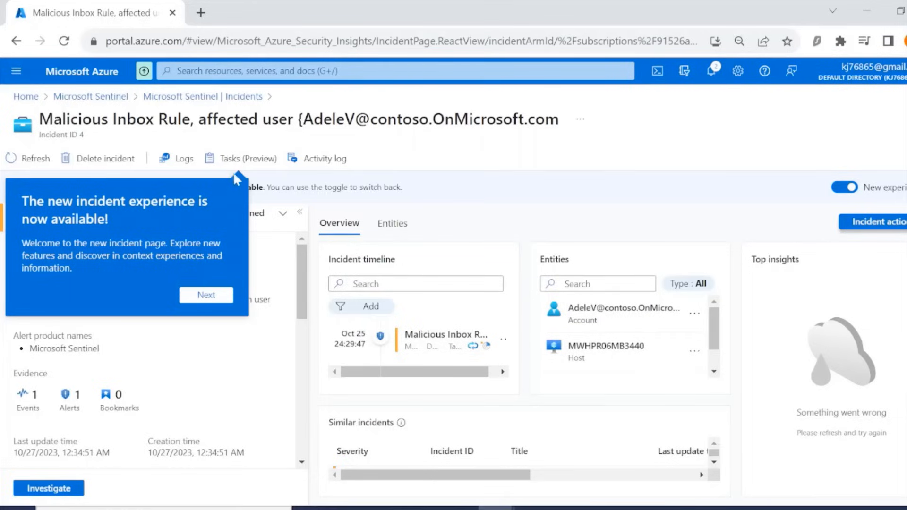
Step: Step through the introduction tour of the new incident page, and view the old incident page before returning to the new experience
left_click(215, 301)
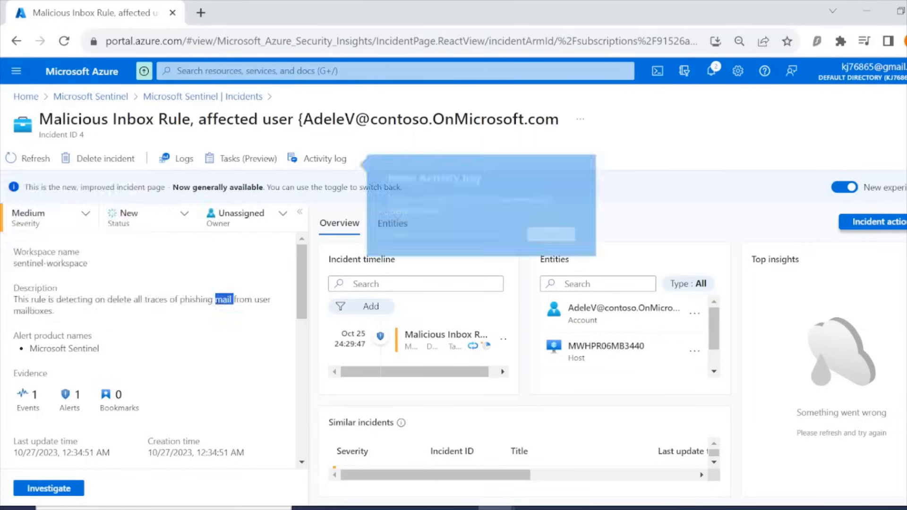
left_click(548, 243)
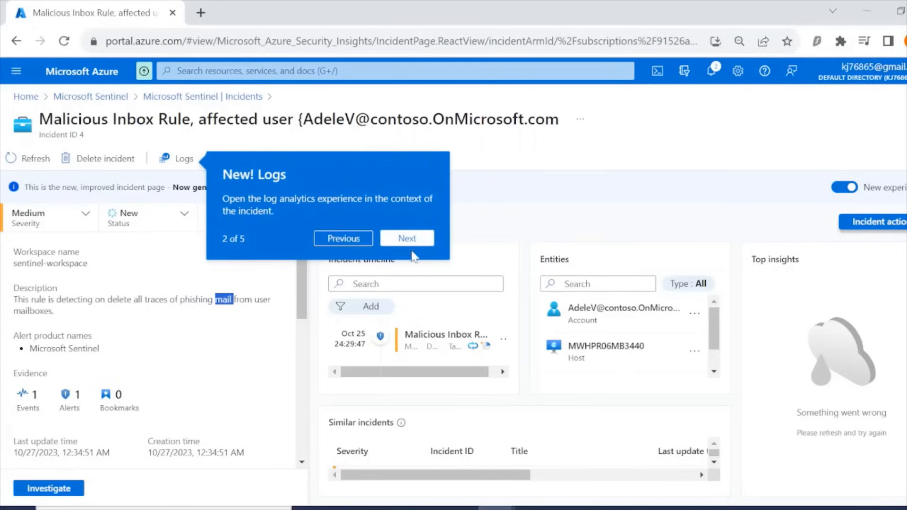
left_click(407, 238)
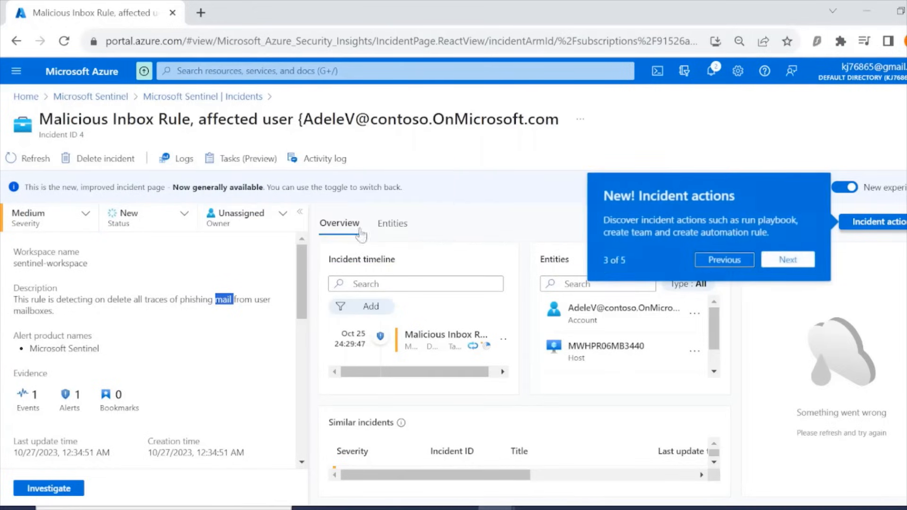
left_click(798, 262)
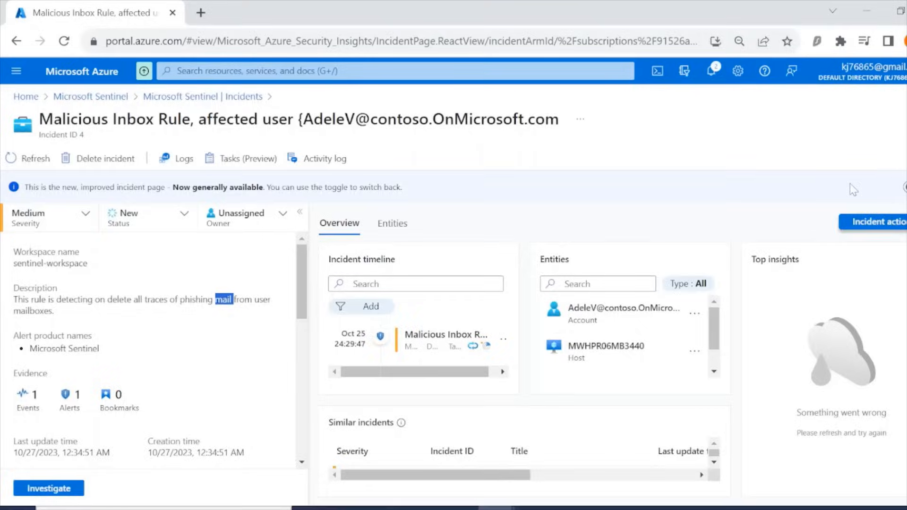
left_click(845, 187)
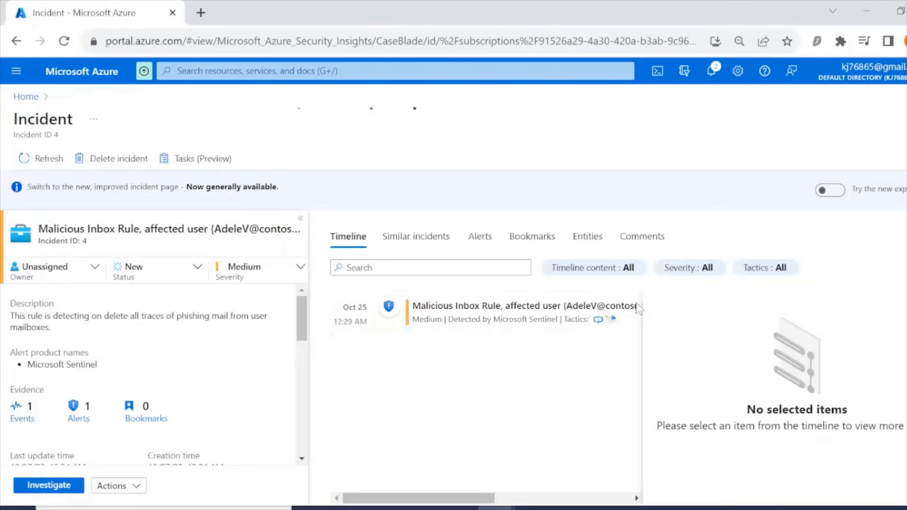
left_click(844, 195)
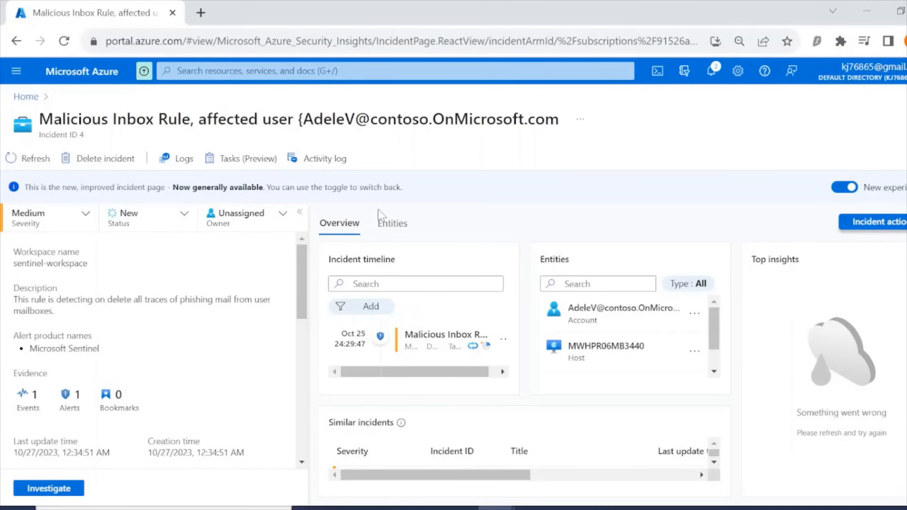
Step: Examine the general information of the incident's Account entity, dismissing the entity feature tips
left_click(390, 226)
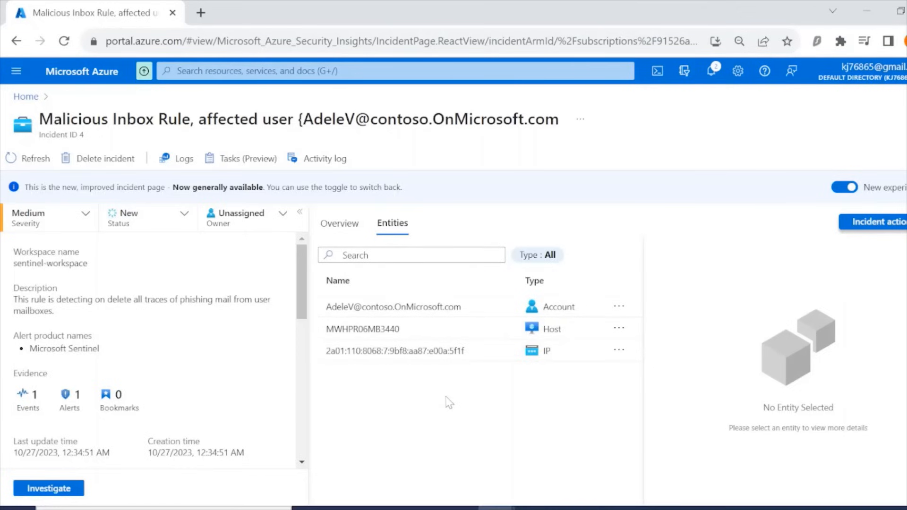
left_click(415, 306)
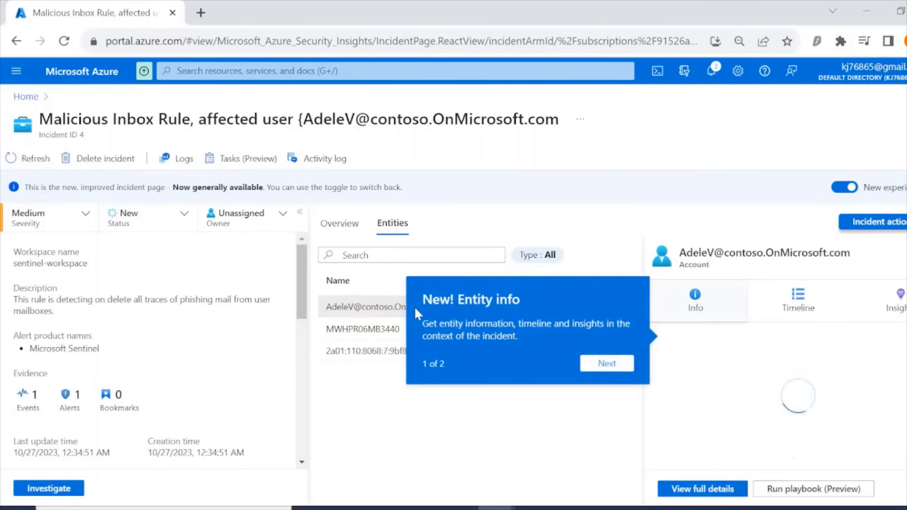
left_click(607, 364)
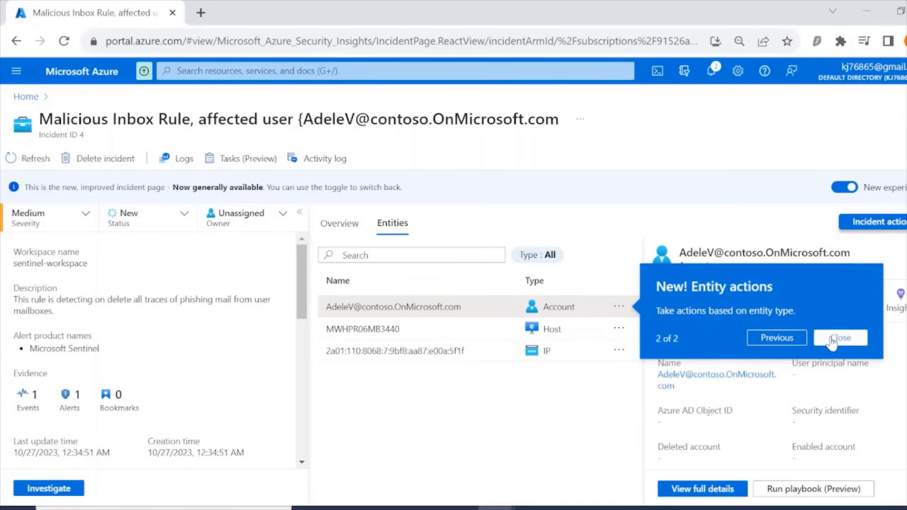
left_click(789, 336)
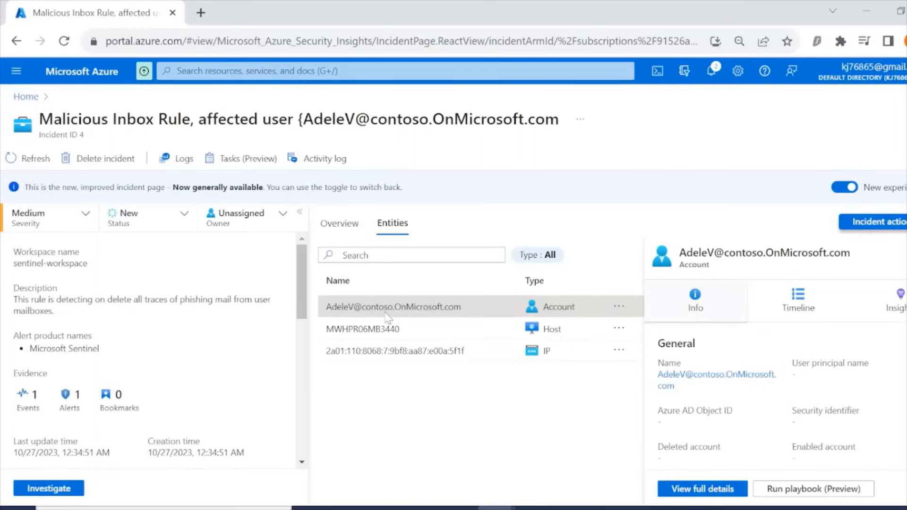
scroll(753, 359, "down", 5)
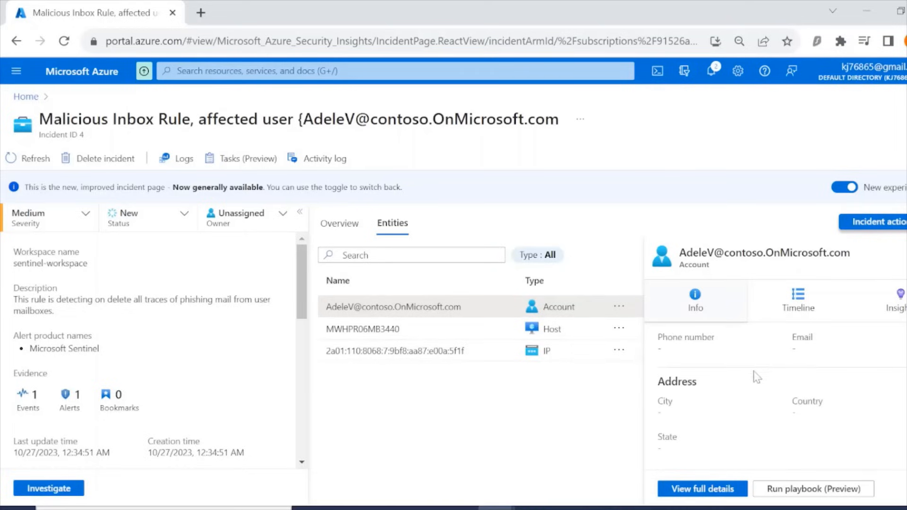
scroll(739, 427, "up", 5)
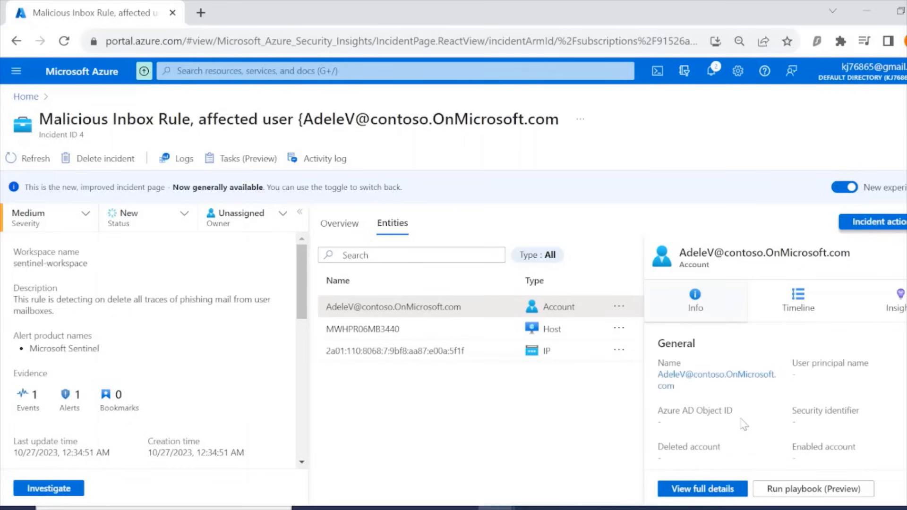